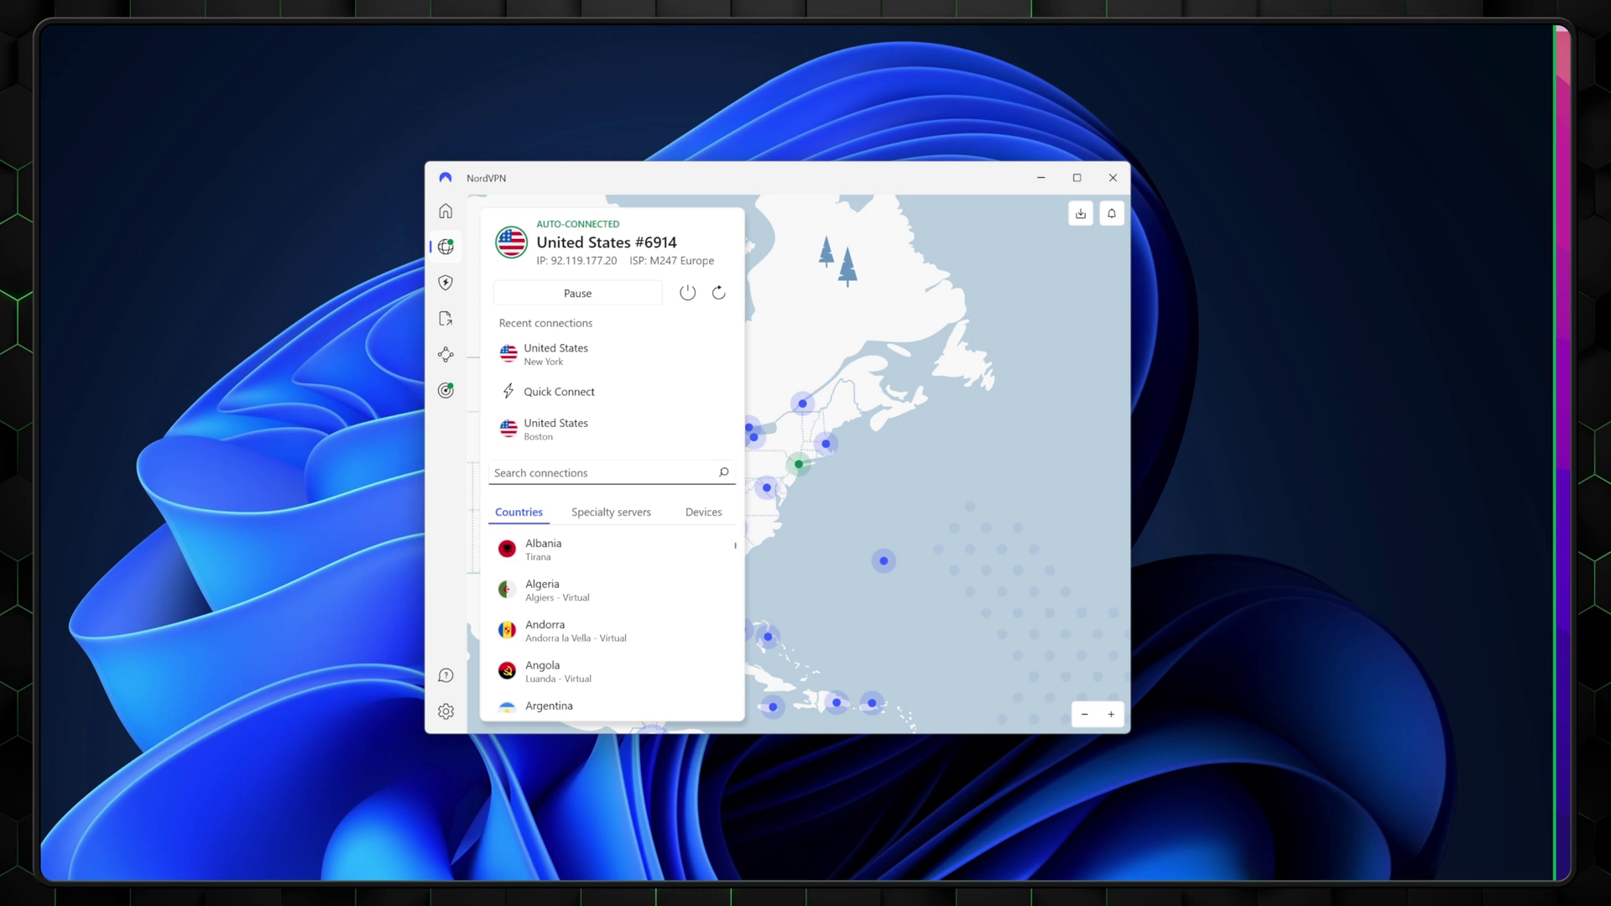
# Download the NordVPN installer for Windows from nordvpn.com's Download VPN page
pyautogui.scroll(-20, 963, 323)
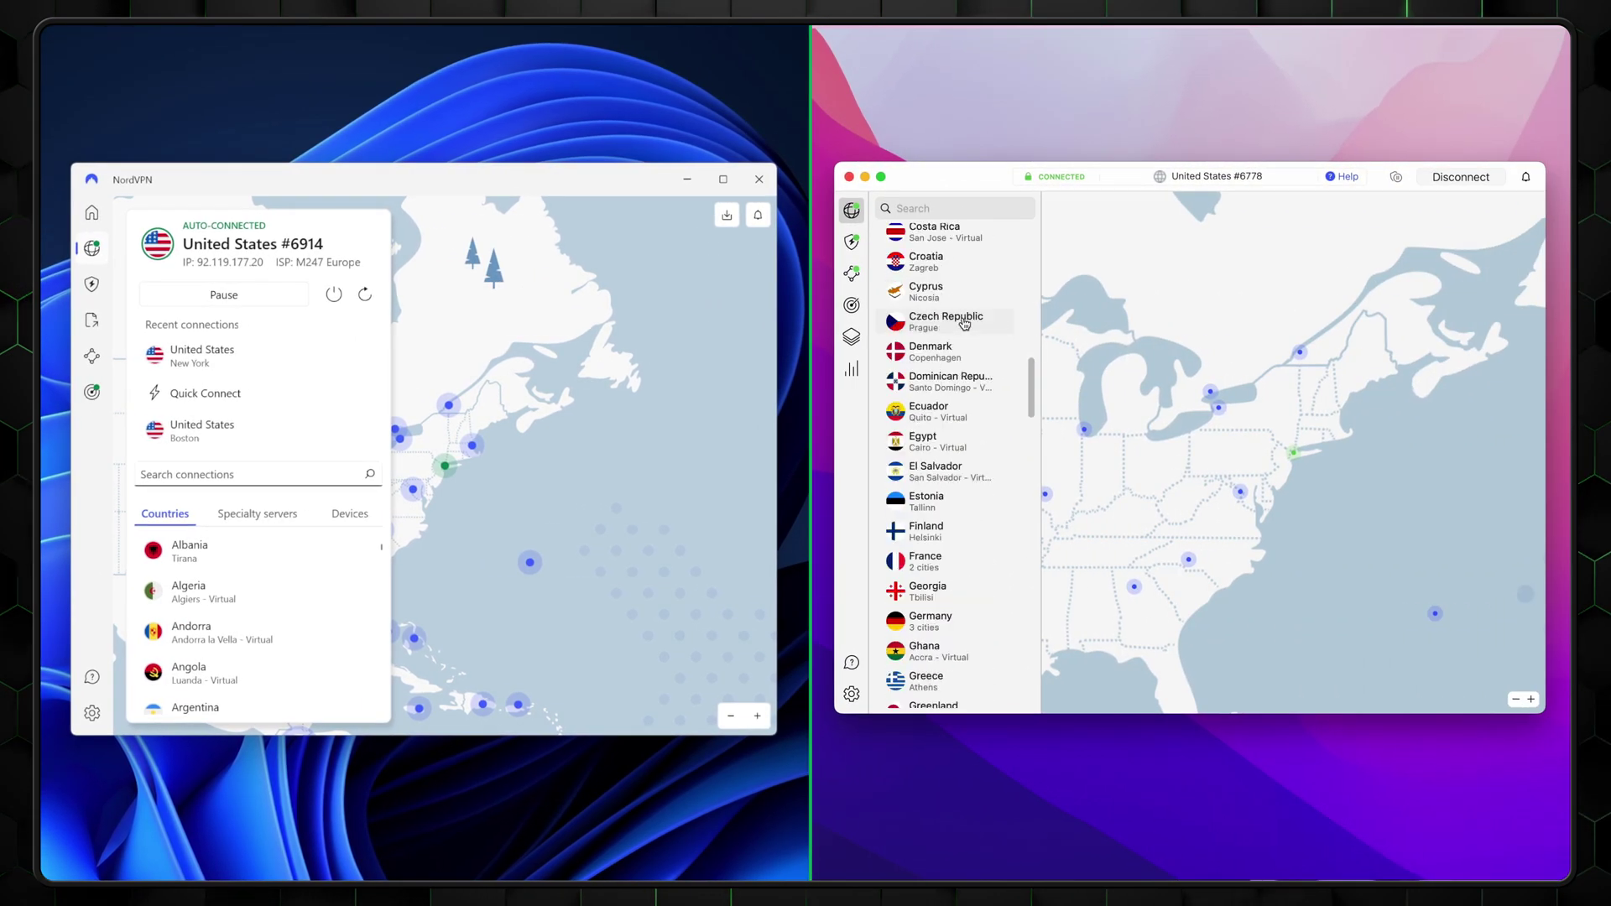
pyautogui.moveTo(438, 465)
pyautogui.scroll(-10, 963, 323)
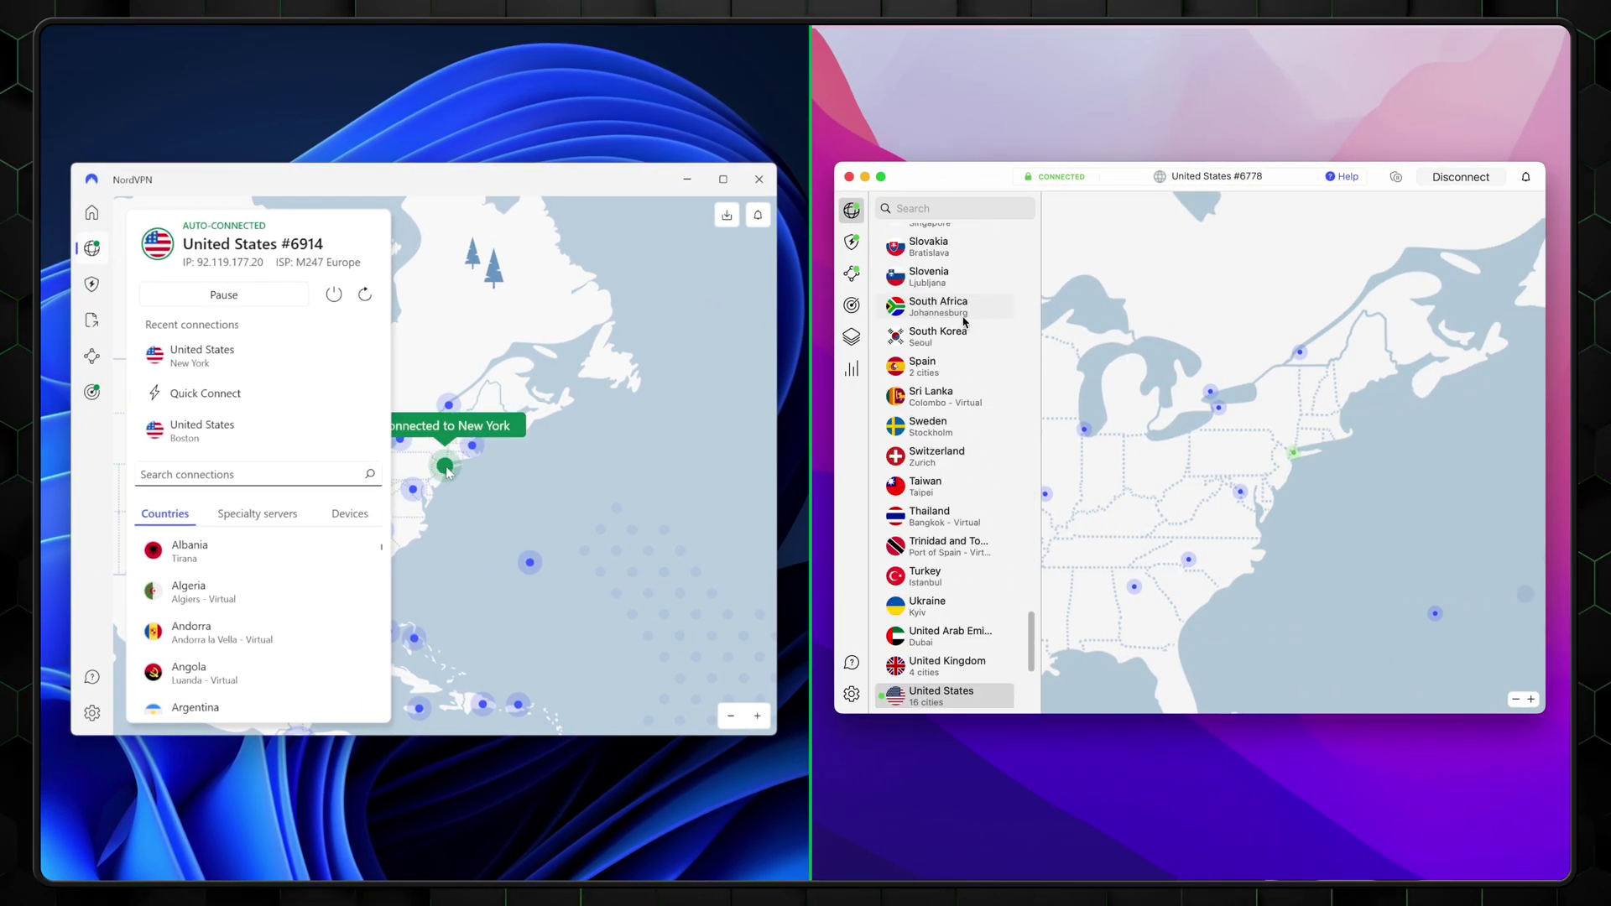
pyautogui.scroll(-5, 963, 322)
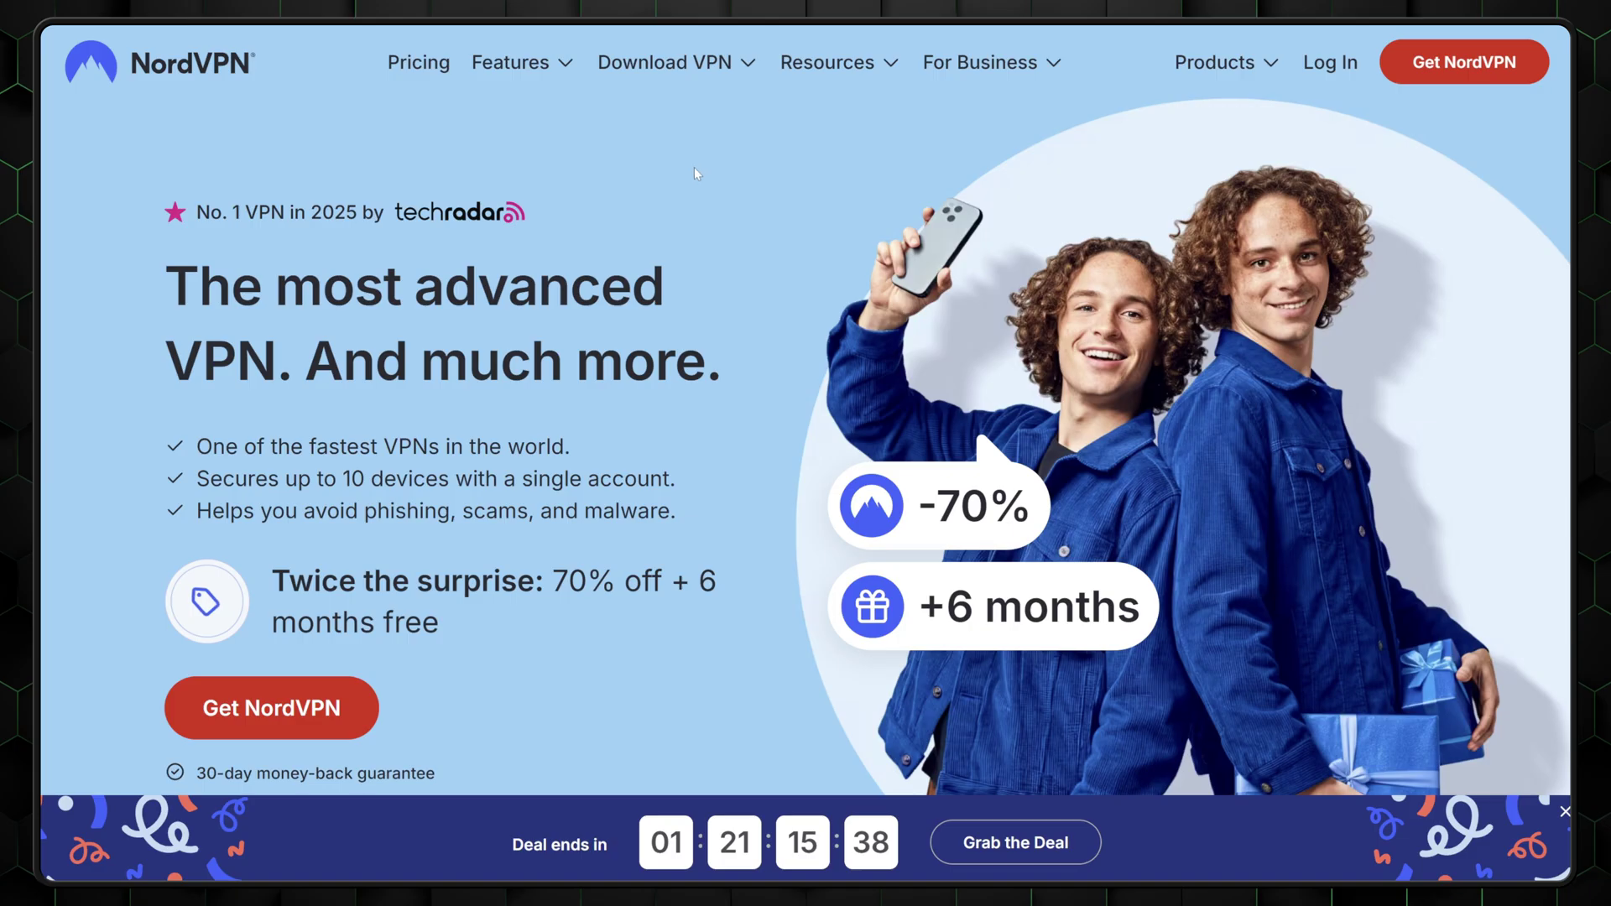
pyautogui.moveTo(749, 65)
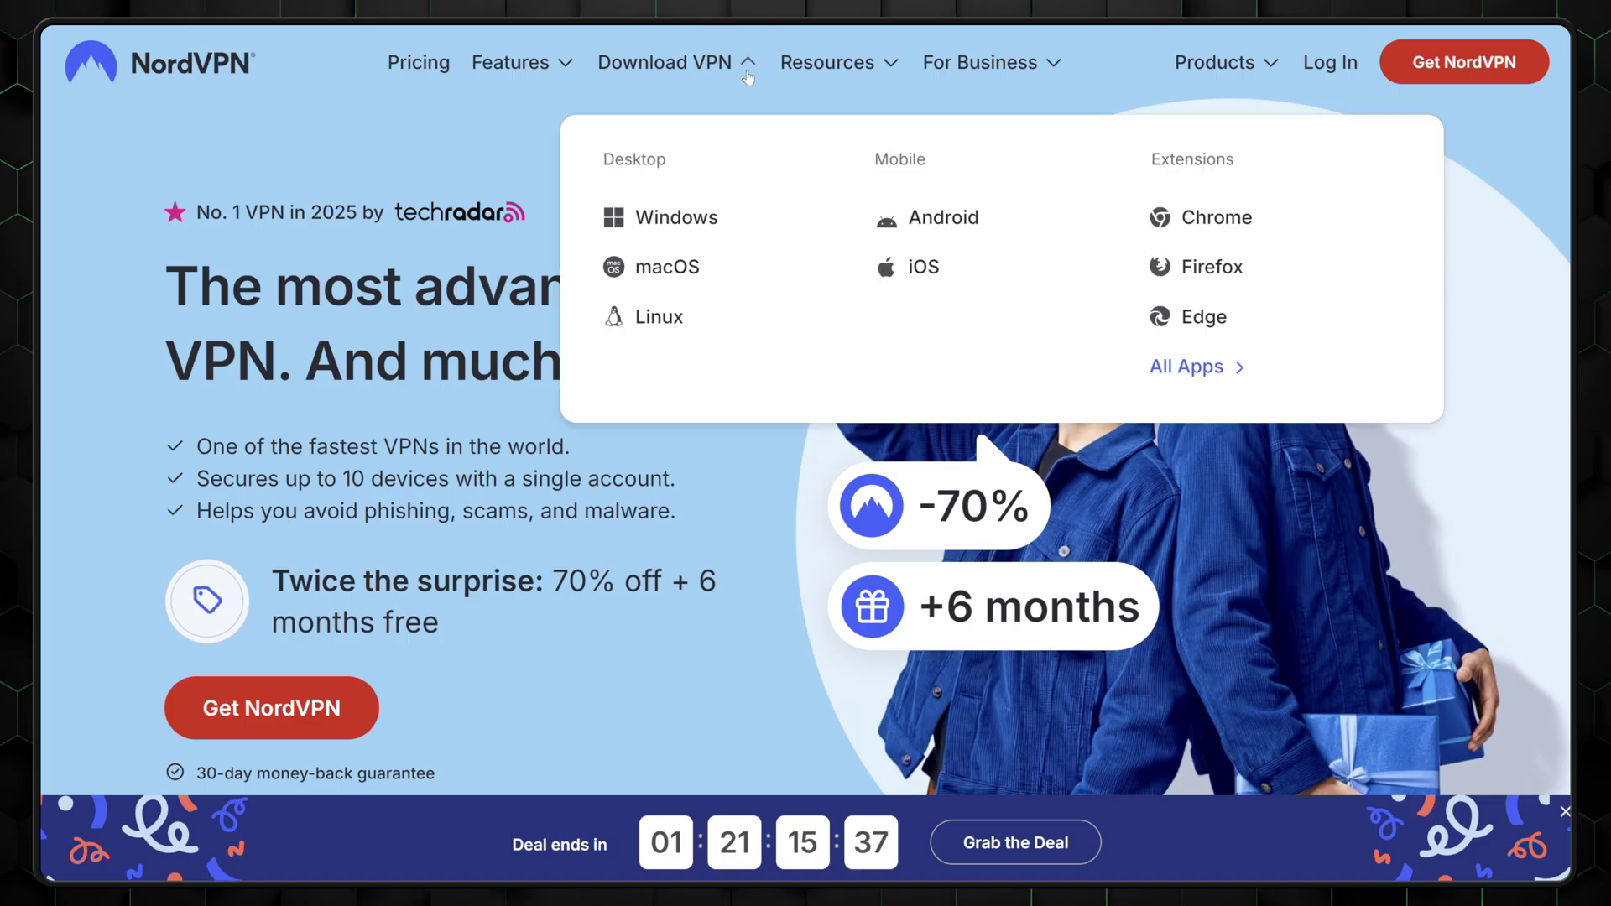
pyautogui.click(672, 222)
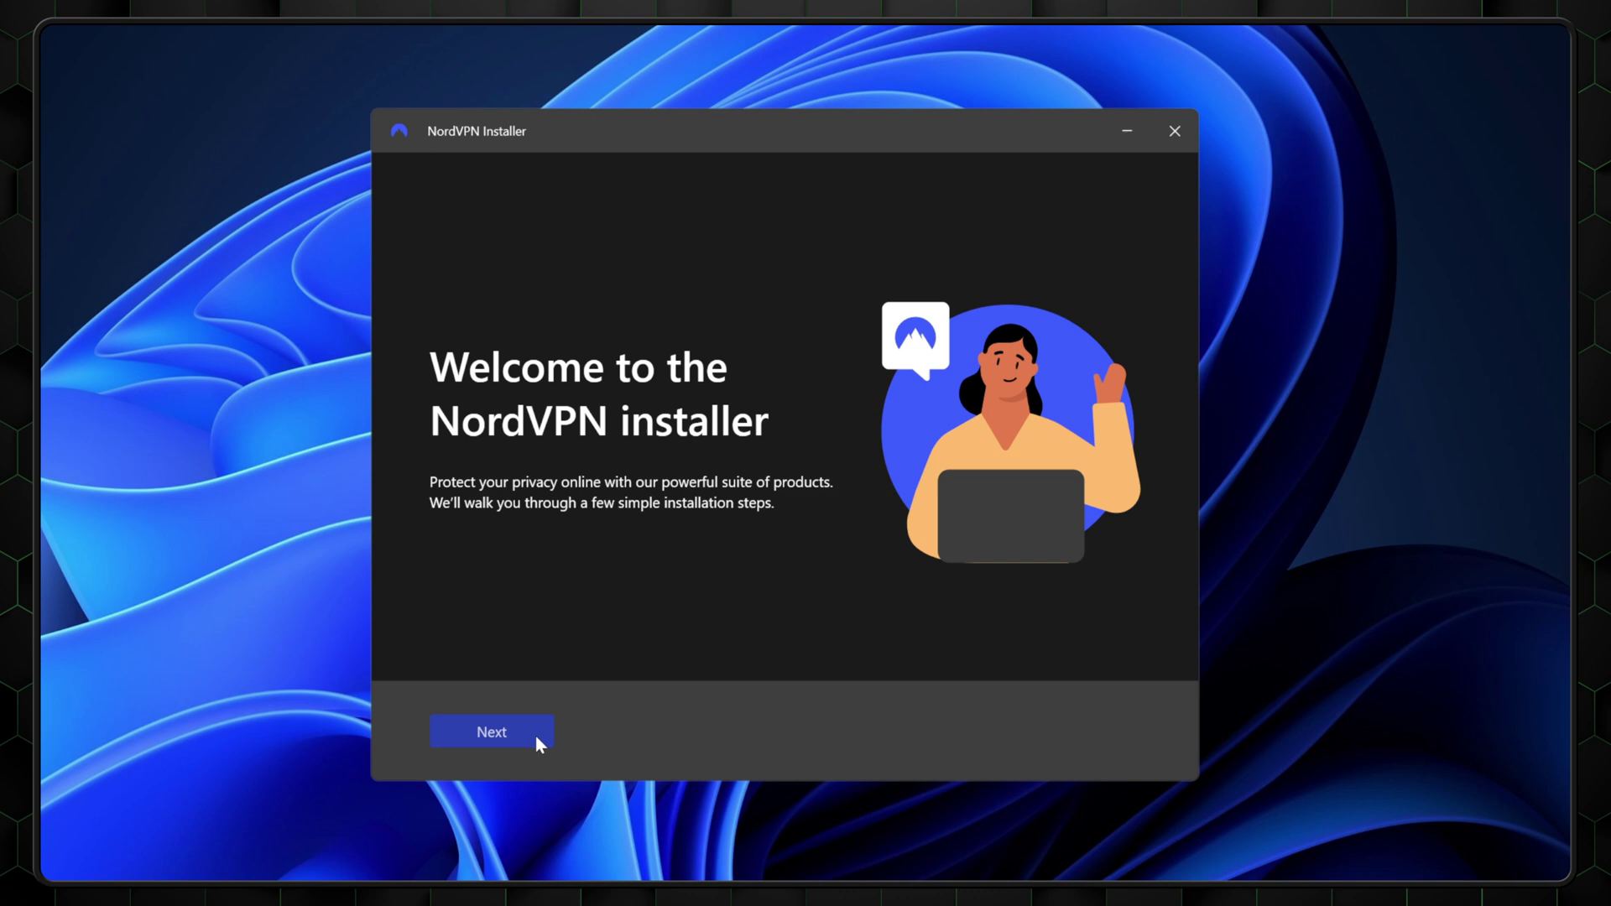
# Run through the installer to install NordVPN and launch the app
pyautogui.click(535, 737)
pyautogui.click(535, 723)
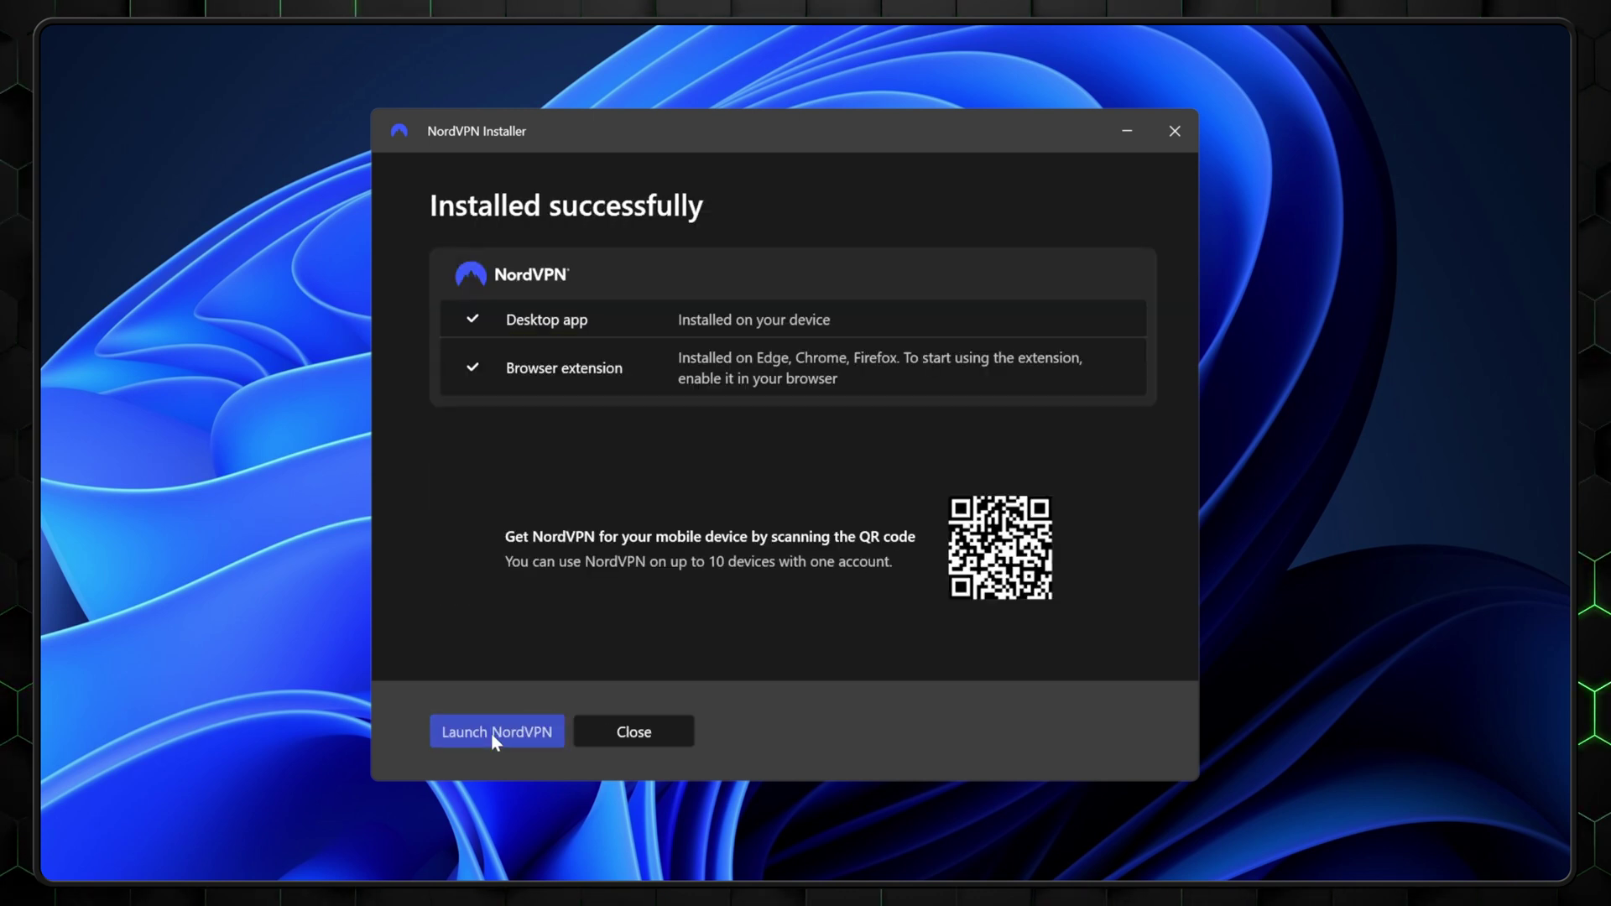
pyautogui.click(491, 732)
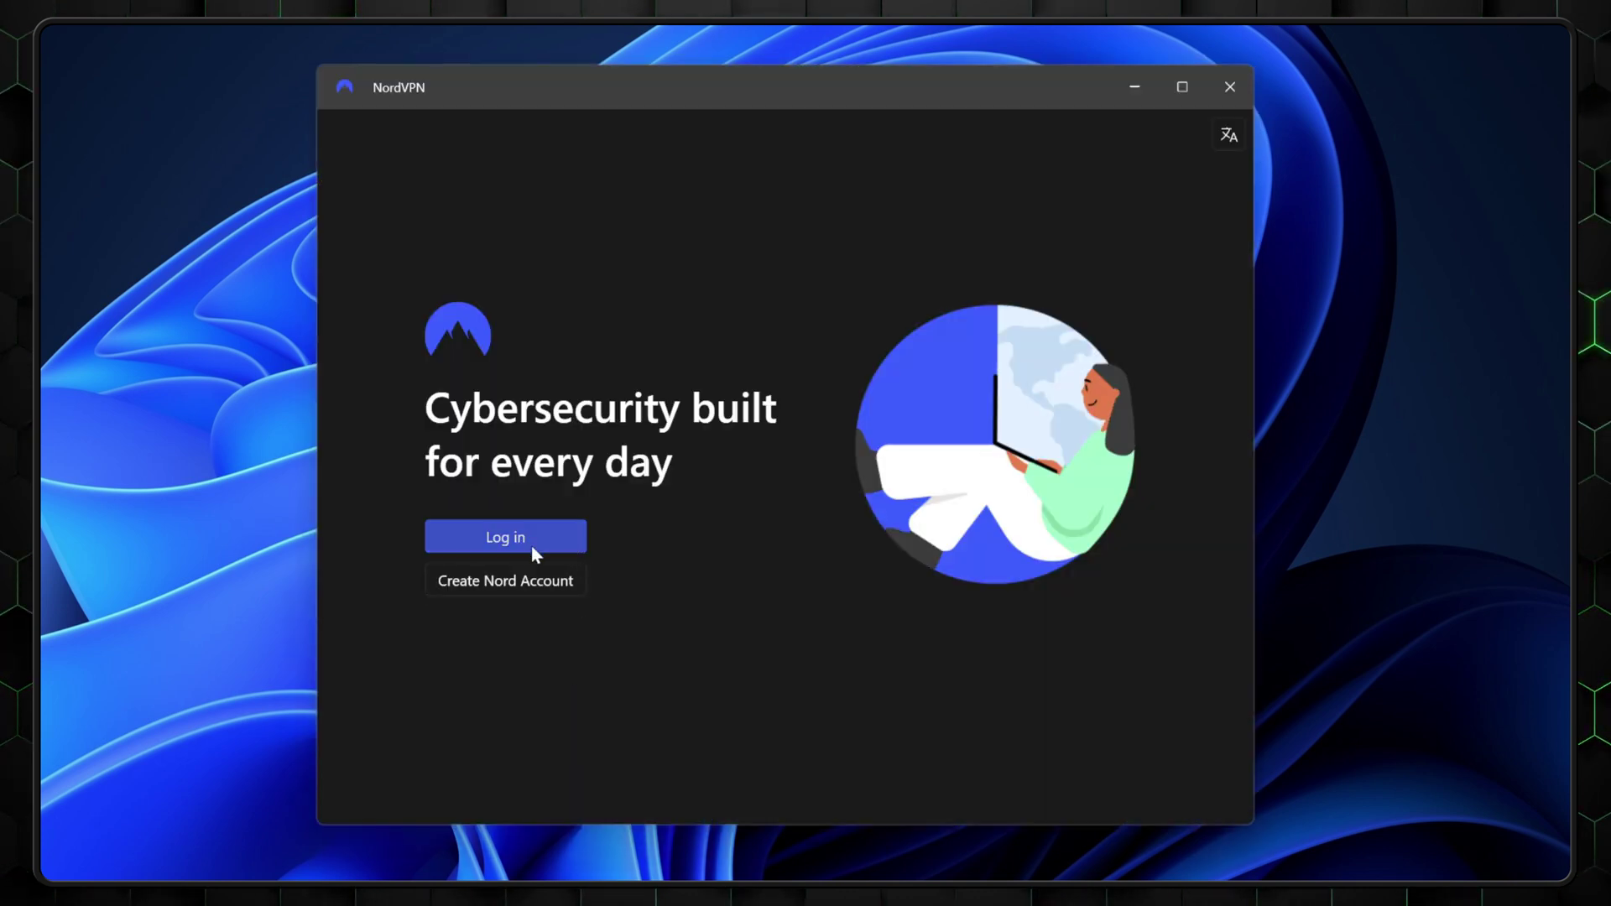
# Log in, switch off Kill Switch and Threat Protection Pro, and finish setup
pyautogui.click(515, 547)
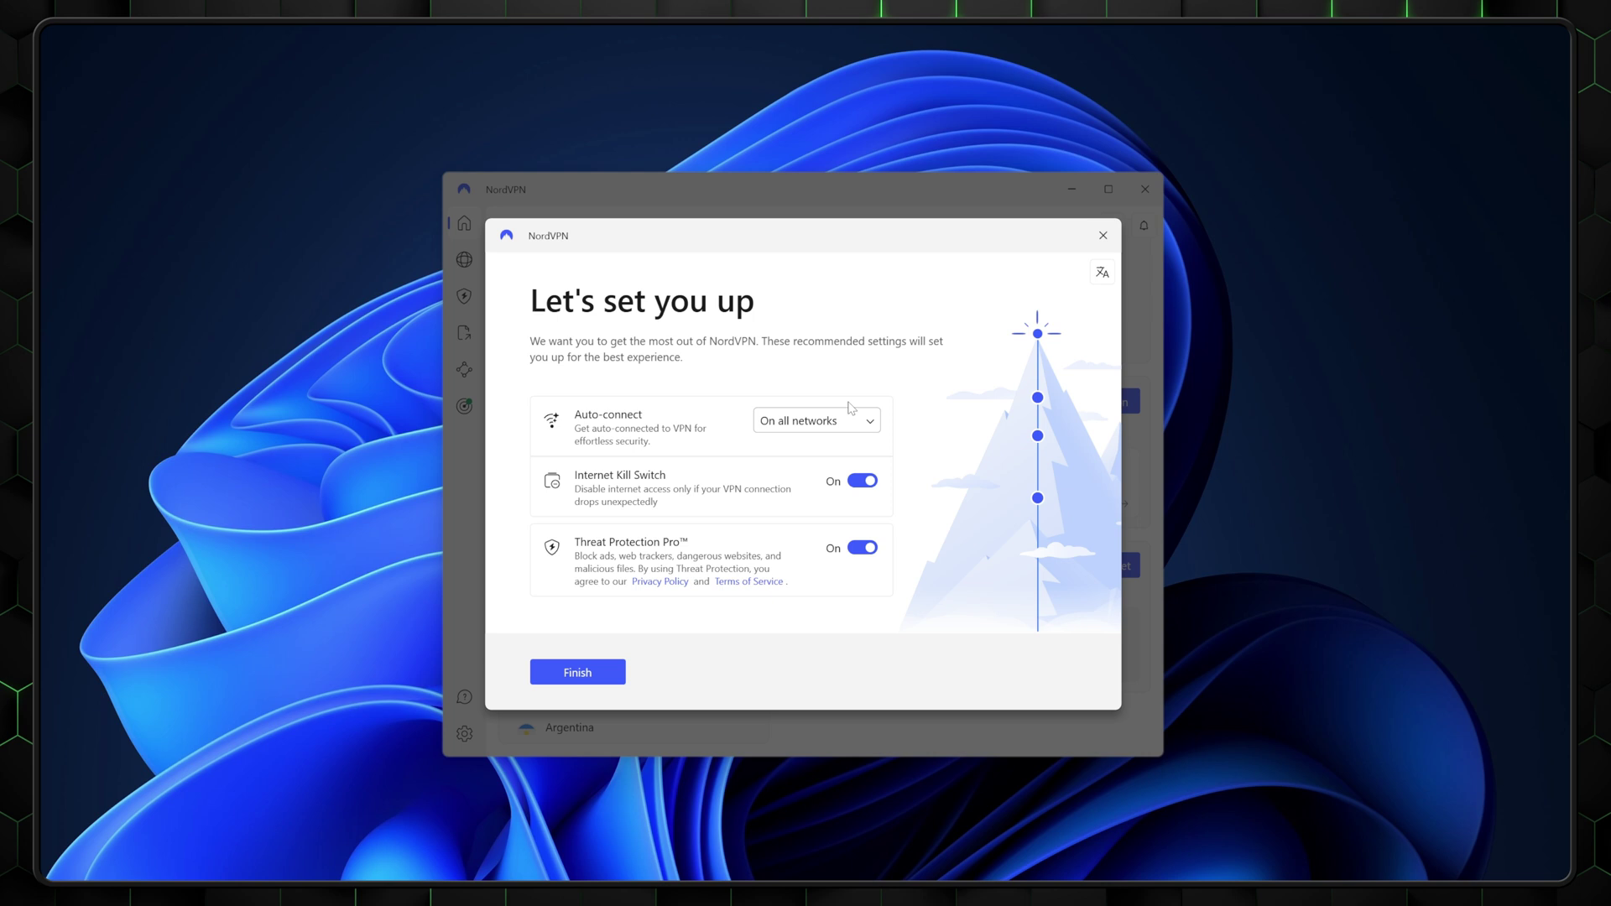
pyautogui.click(862, 483)
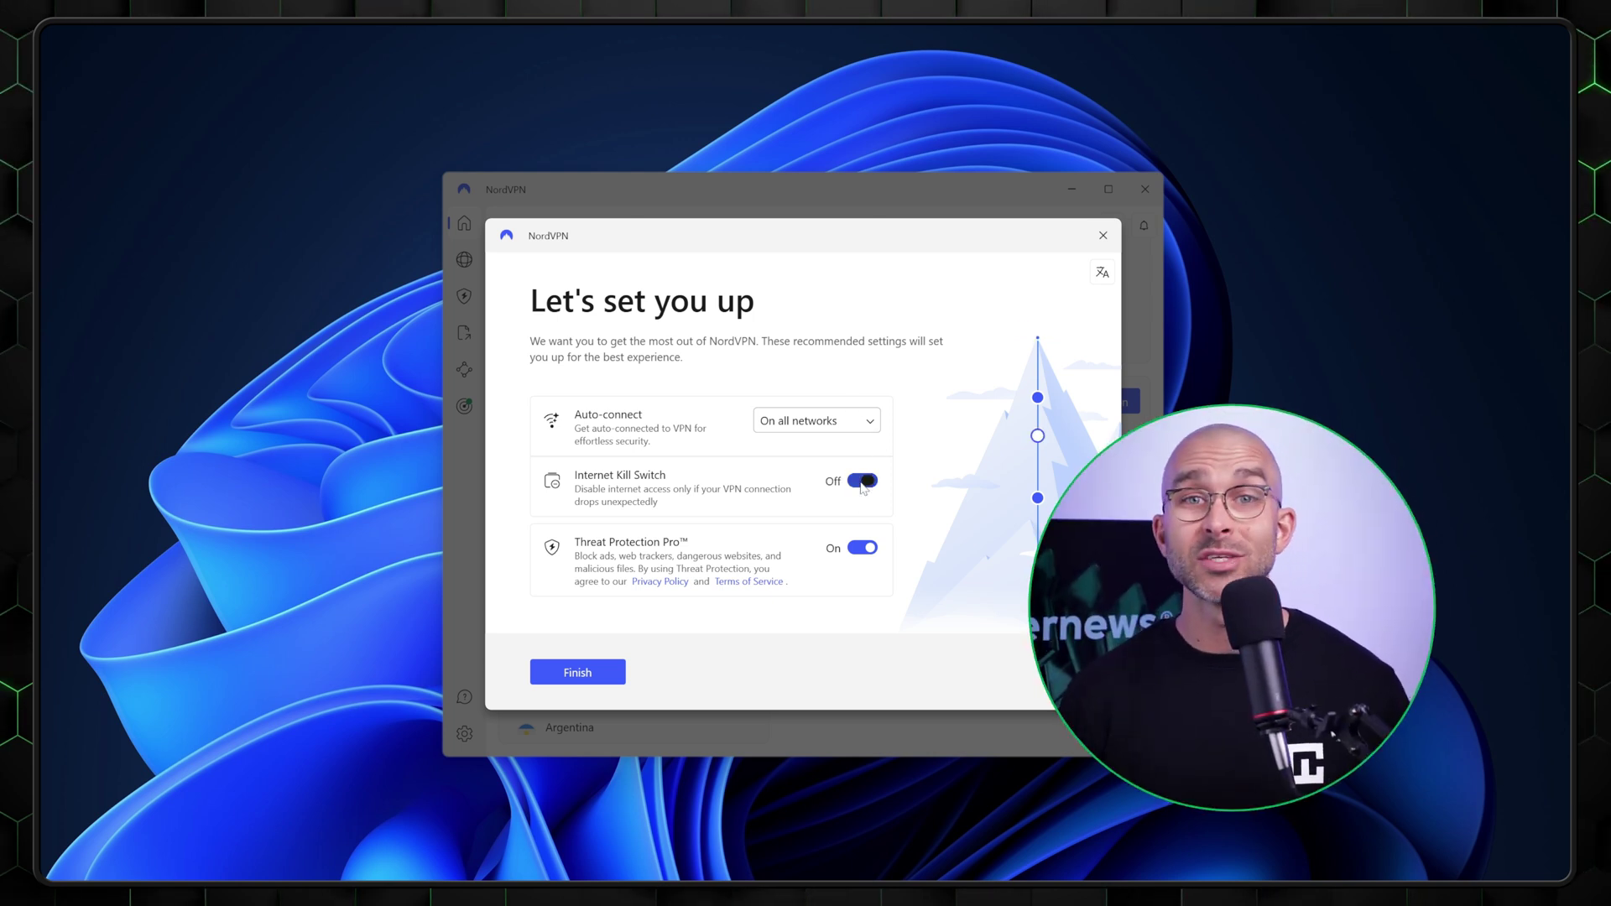
pyautogui.click(862, 548)
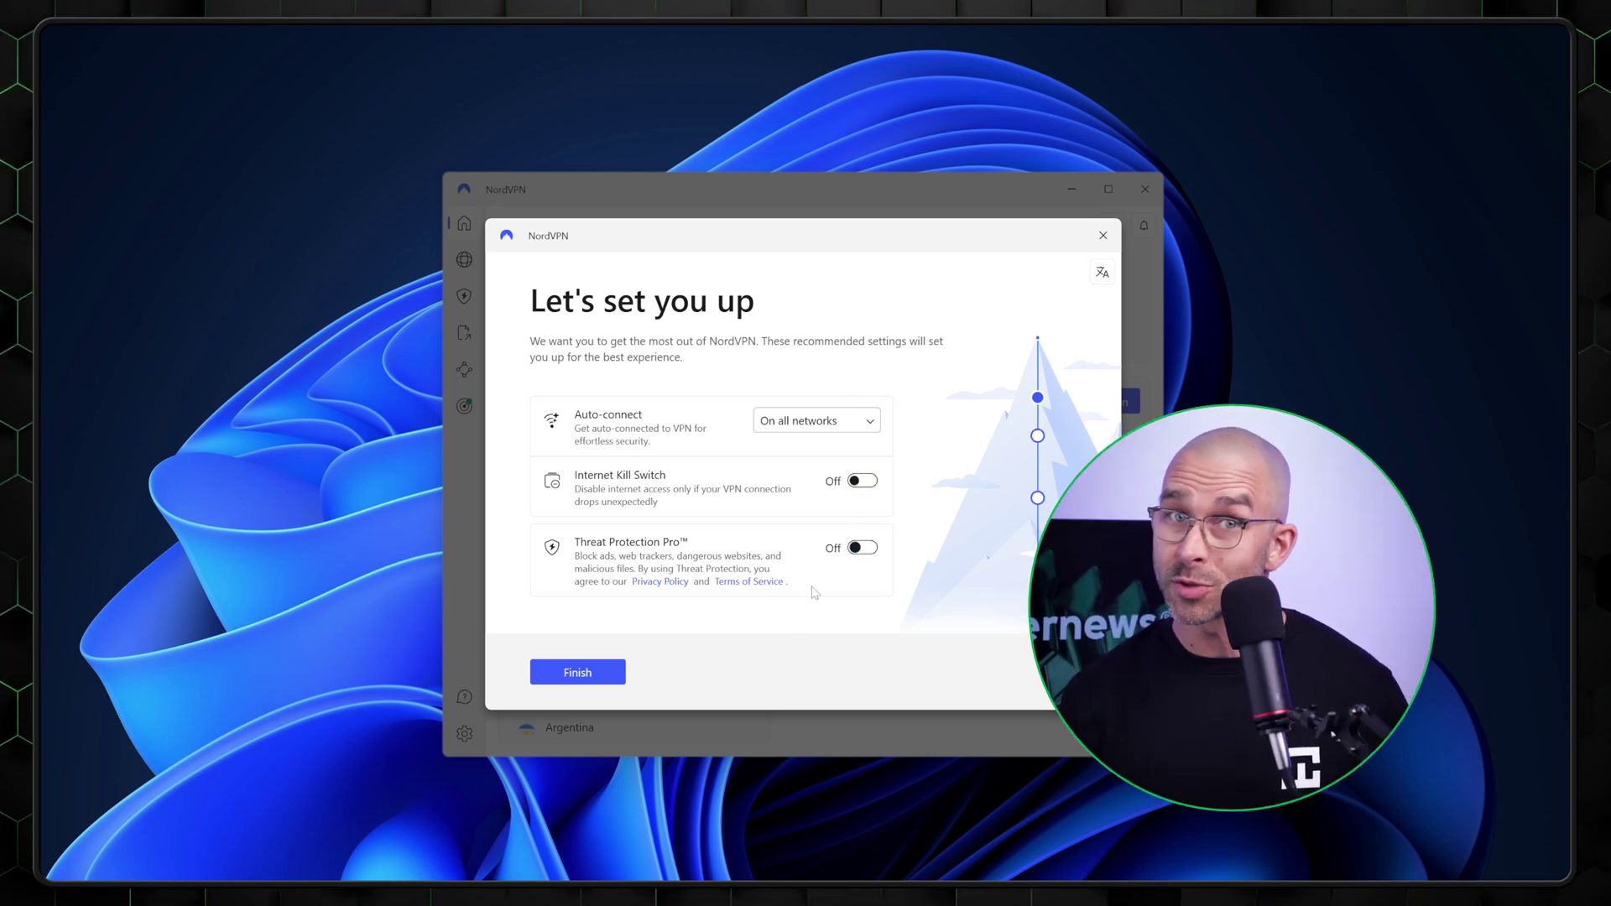
pyautogui.click(579, 672)
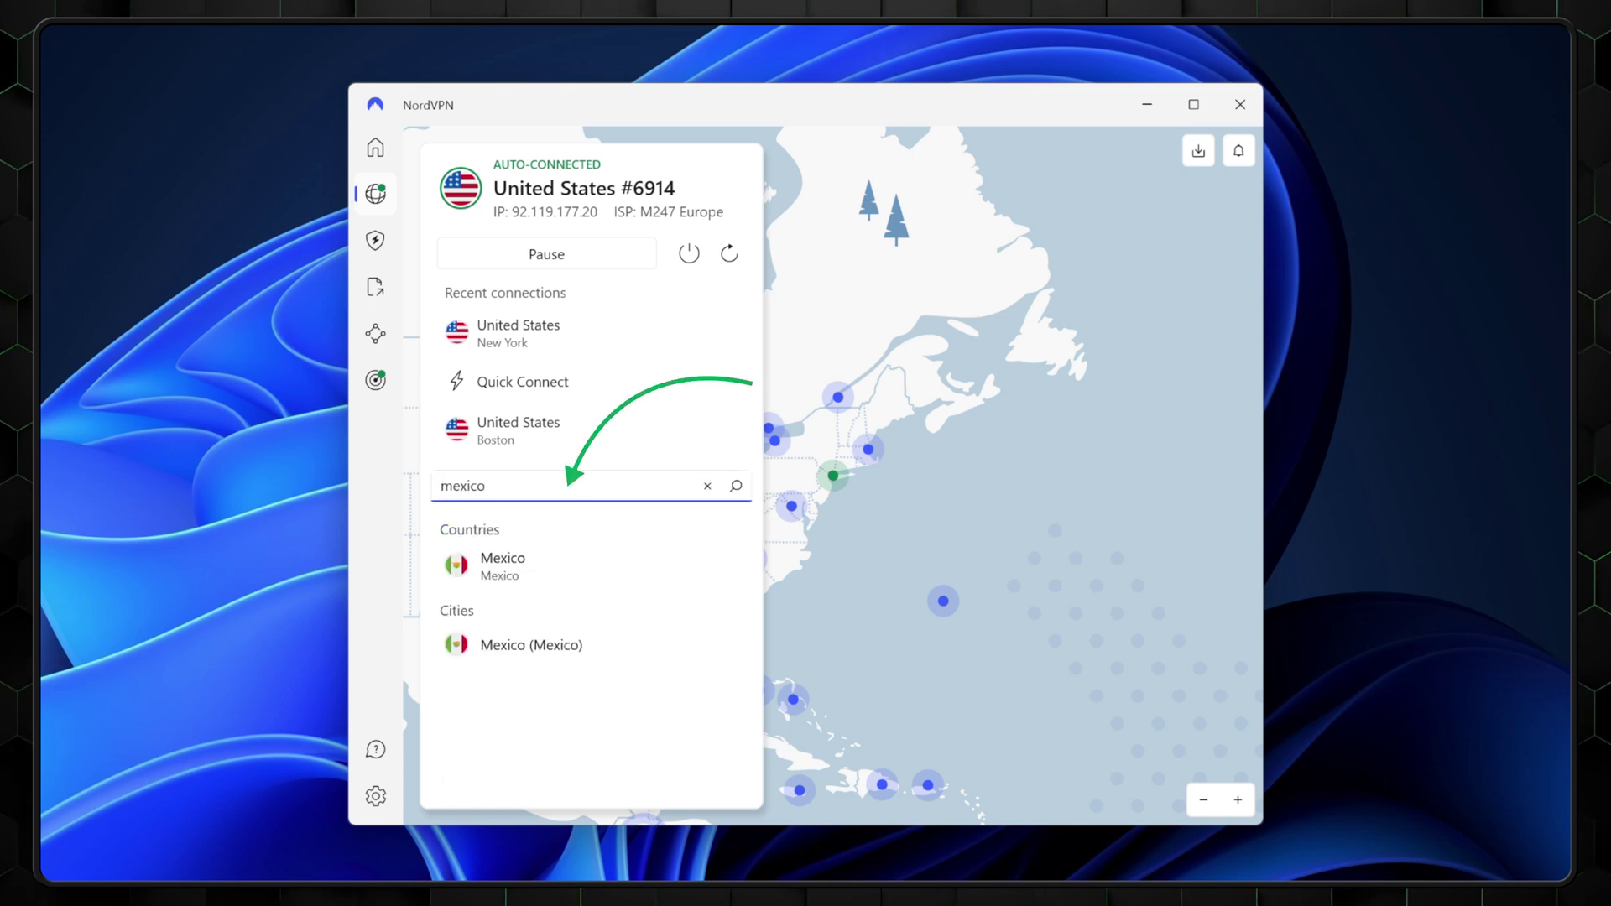
# Connect to a Mexico server from the search results, then reconnect to Mexico
pyautogui.click(487, 575)
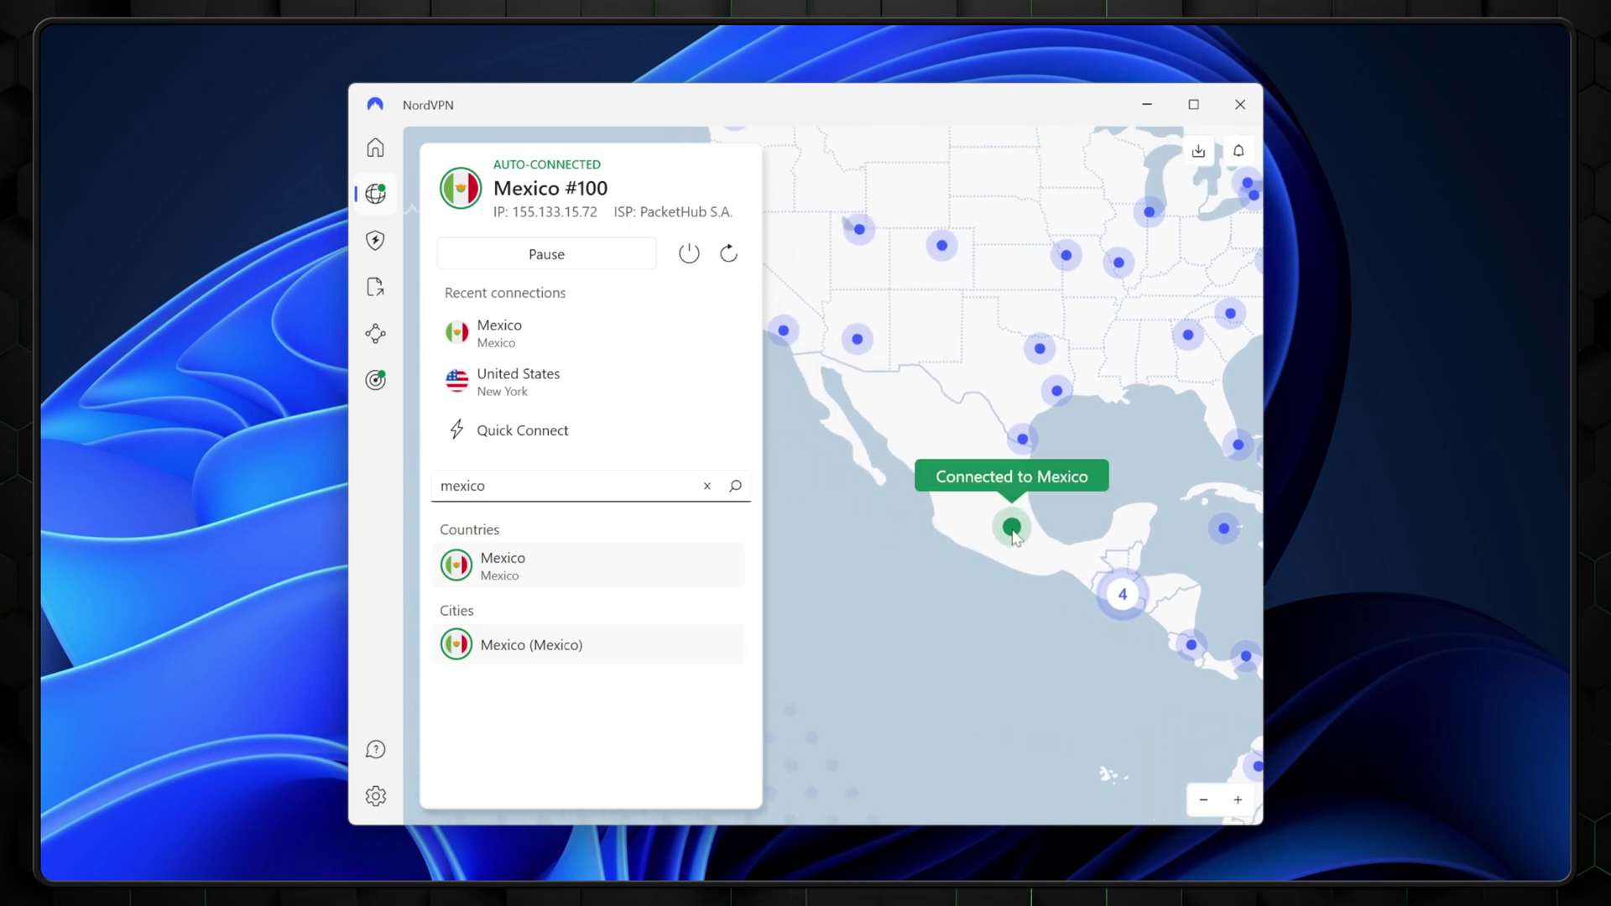
pyautogui.click(1012, 530)
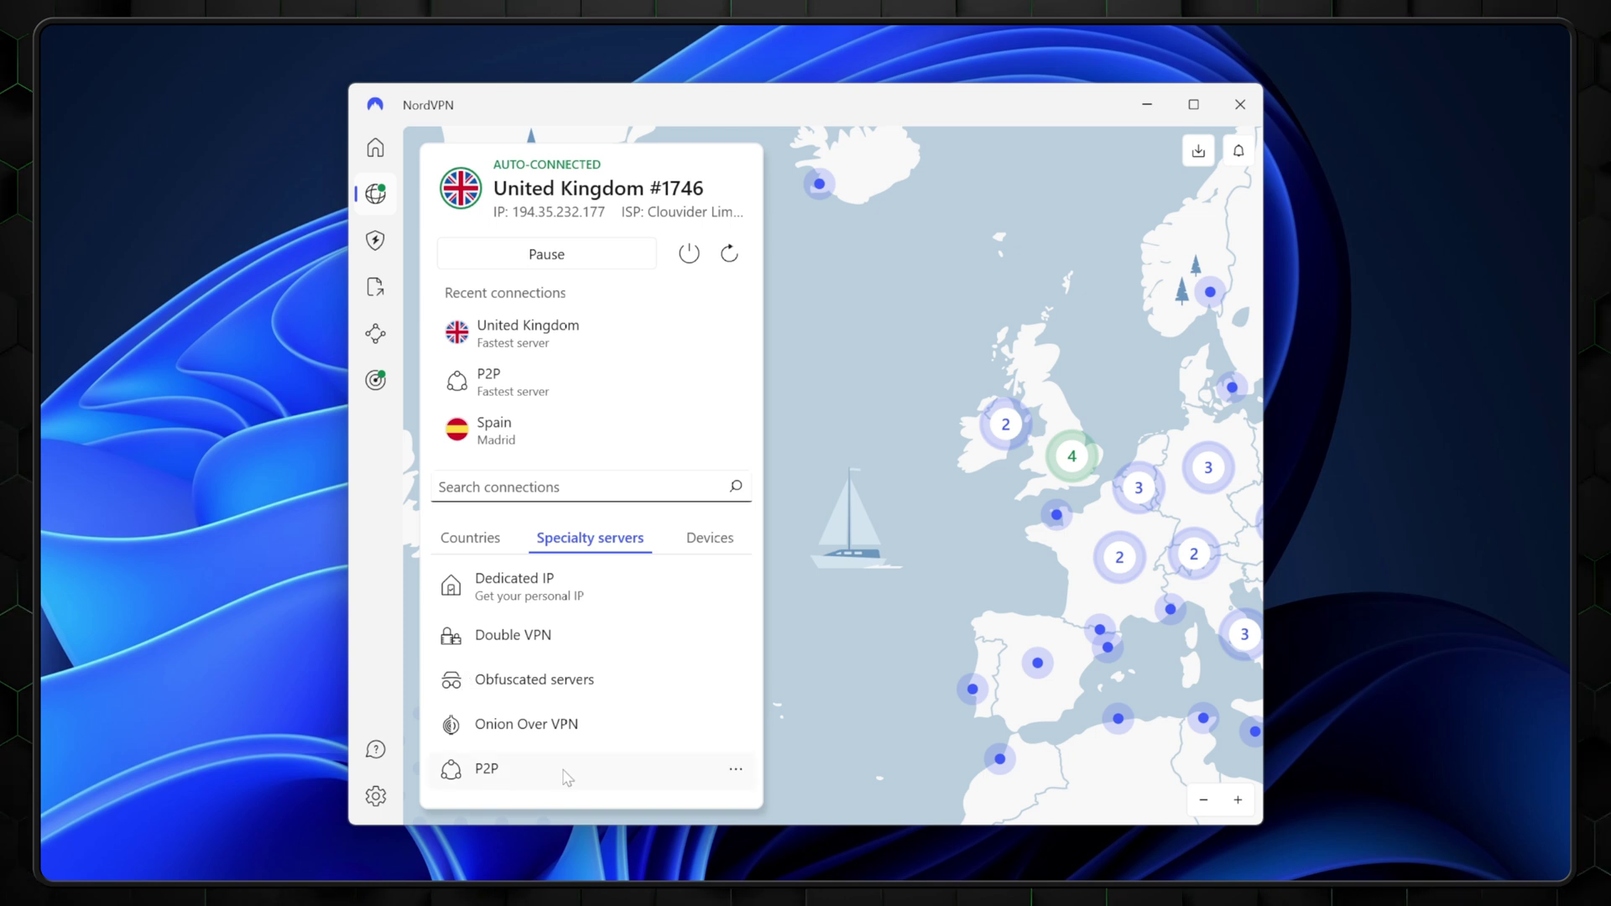
# Connect through a P2P server in United States, then view the Dedicated IP offer
pyautogui.click(736, 770)
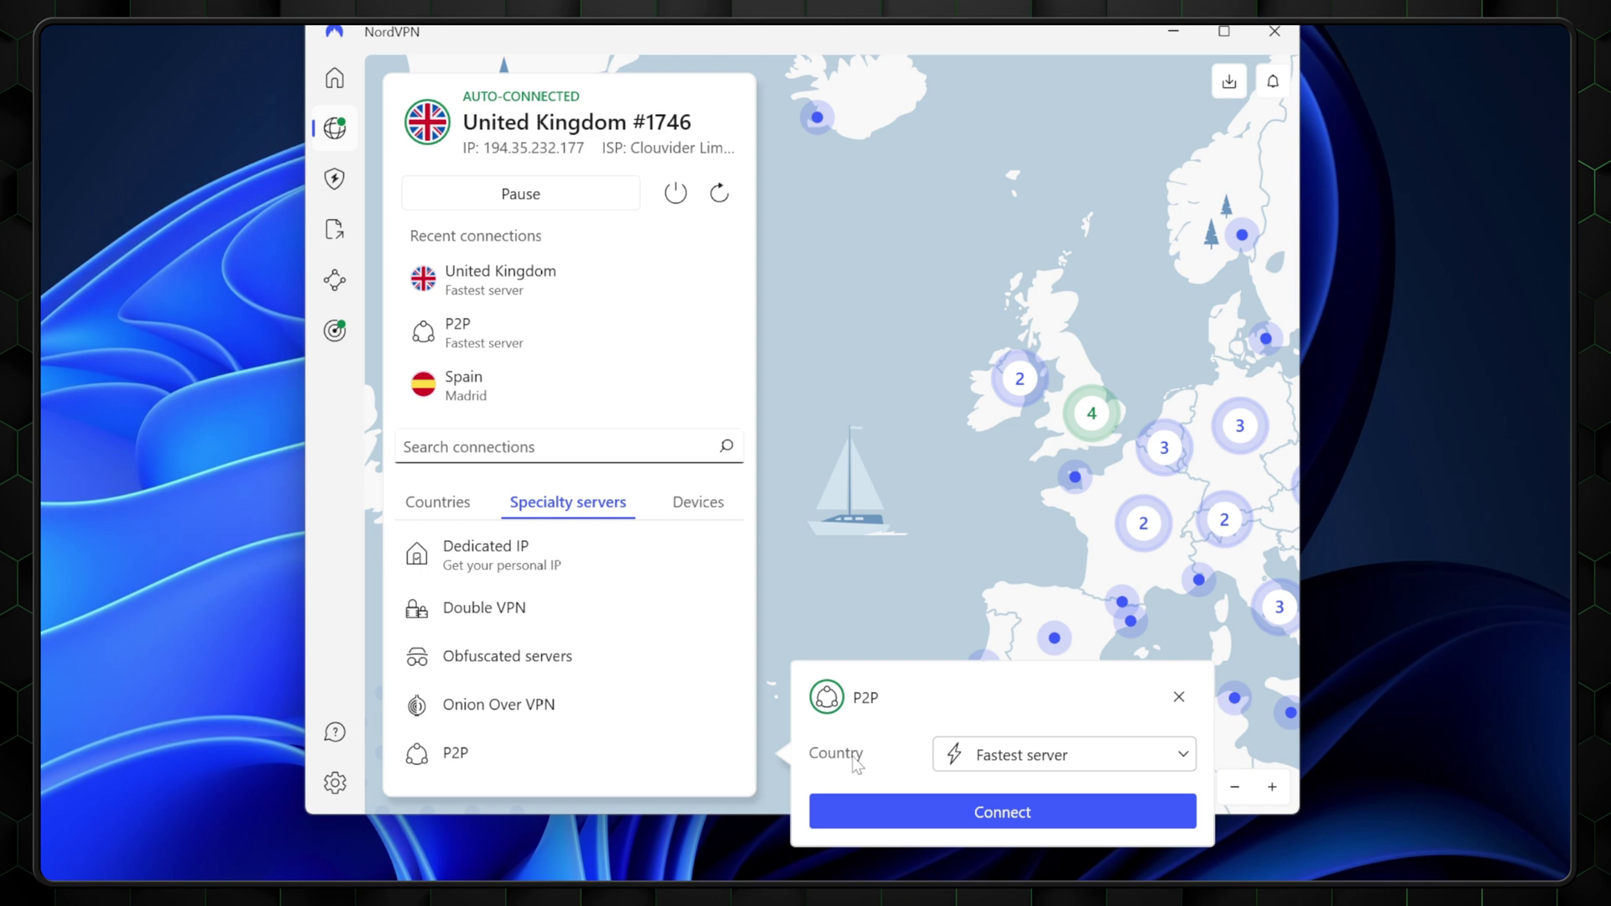
pyautogui.click(1181, 753)
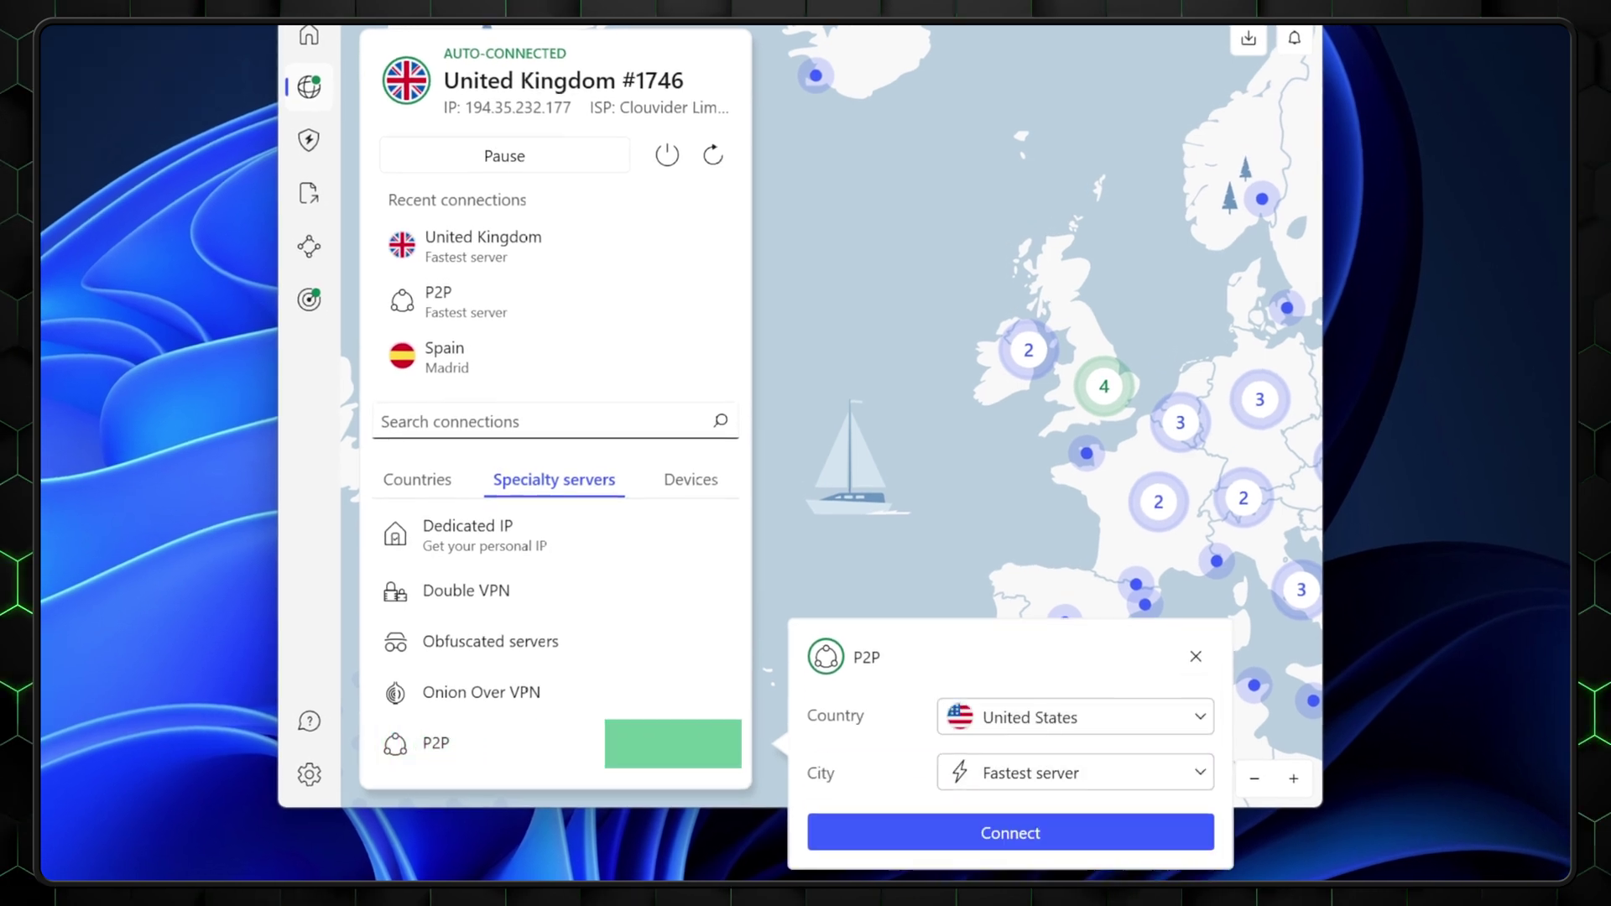
pyautogui.click(970, 839)
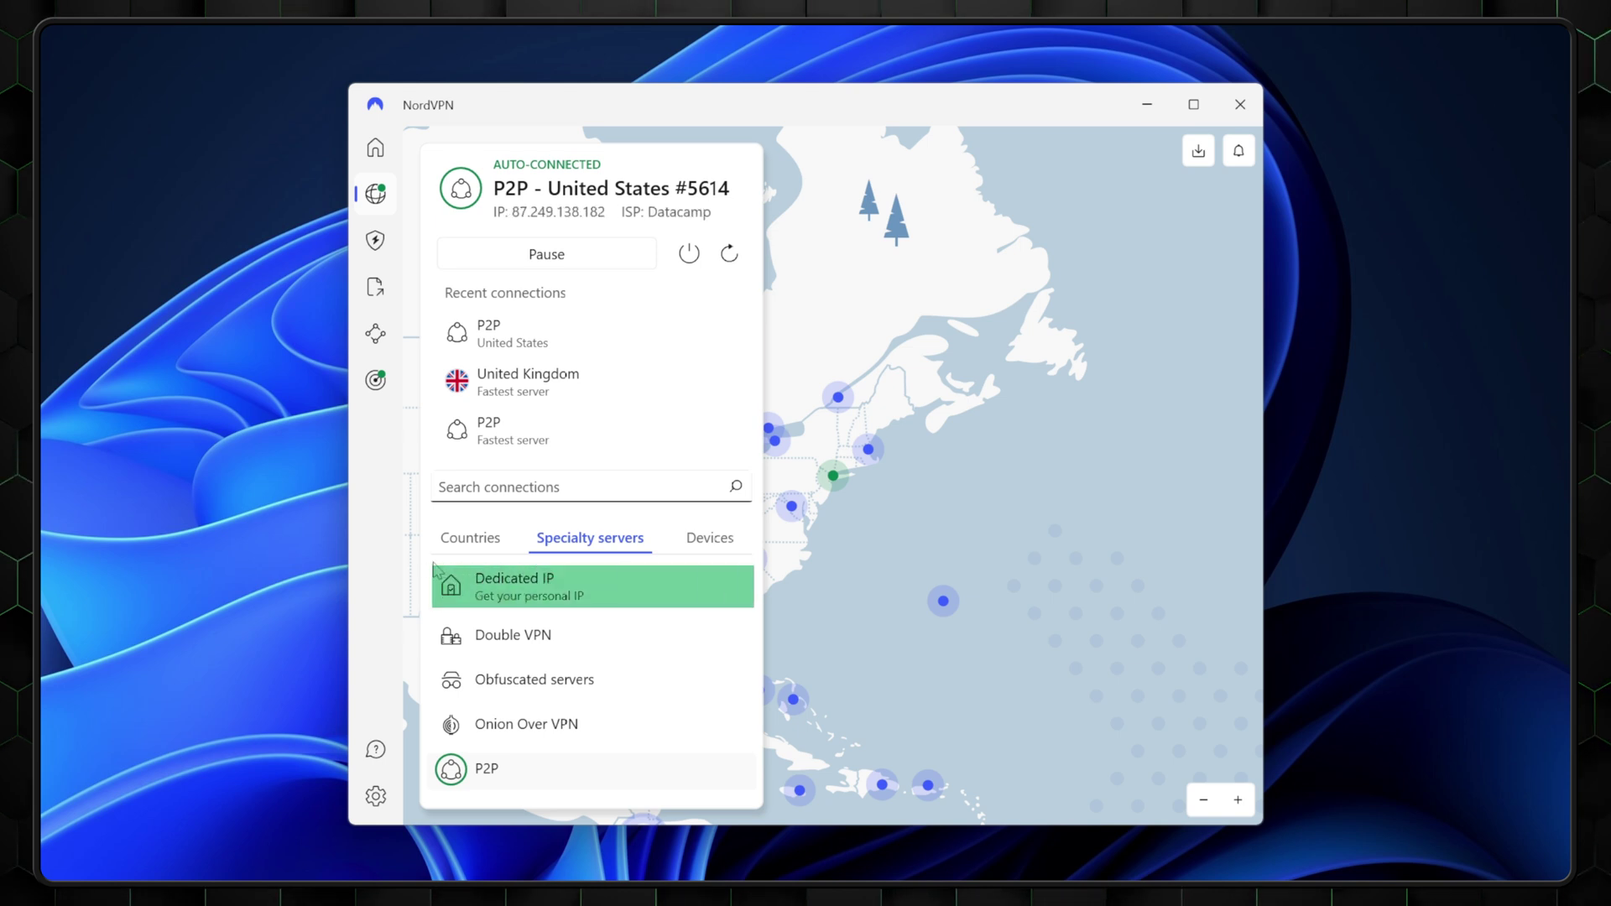
pyautogui.click(678, 597)
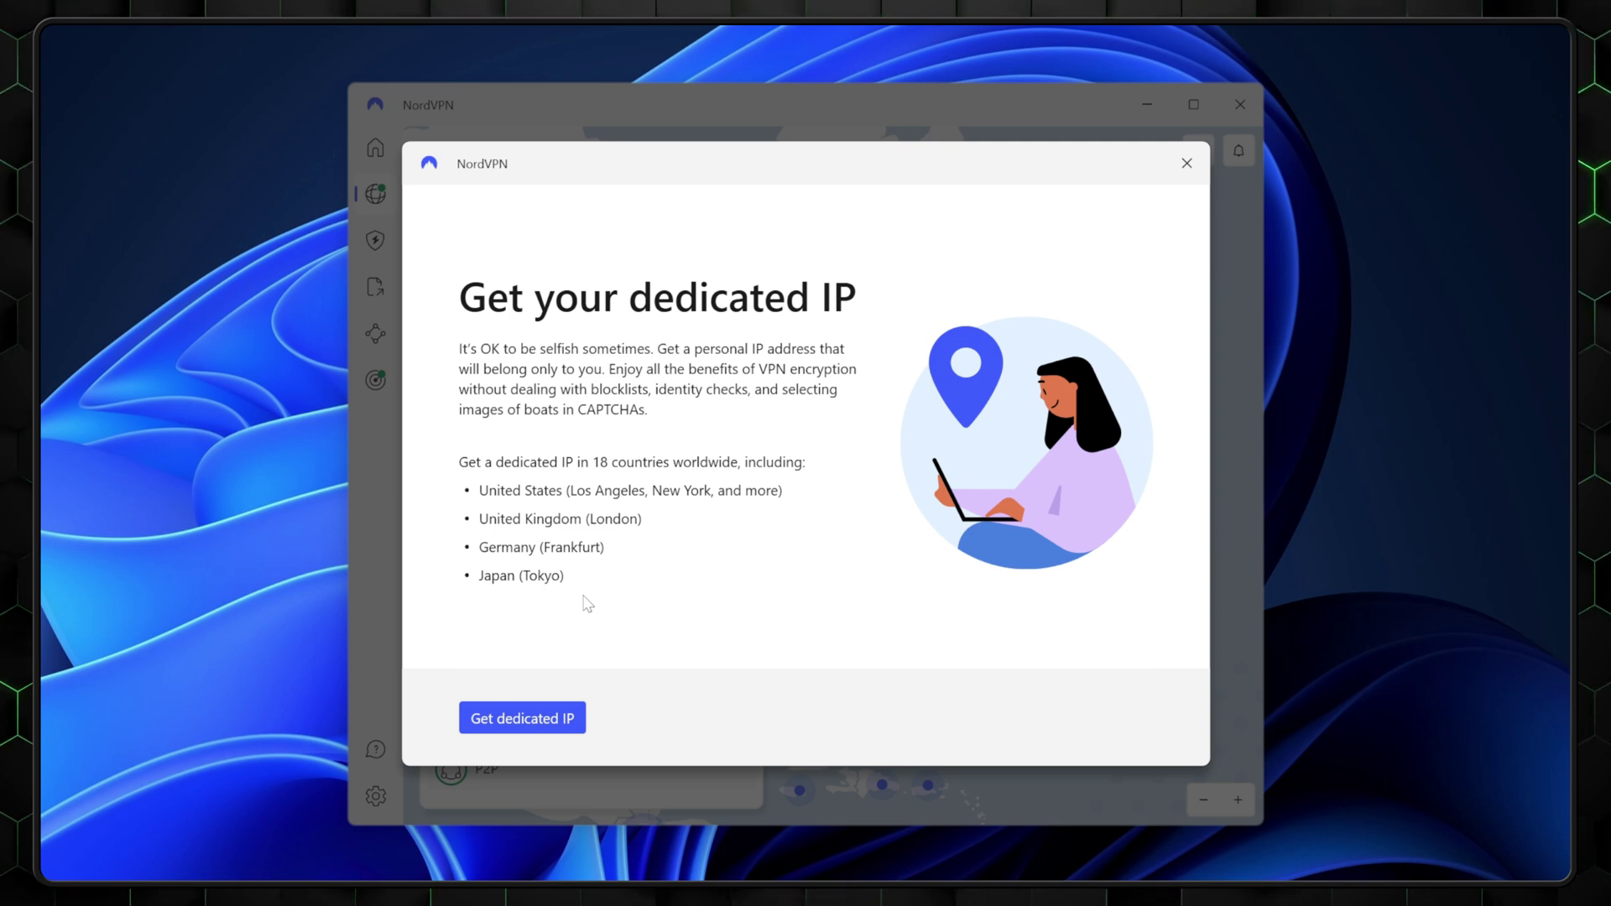
# Dismiss the dedicated IP offer and connect via Double VPN through United Kingdom
pyautogui.click(1238, 287)
pyautogui.click(735, 638)
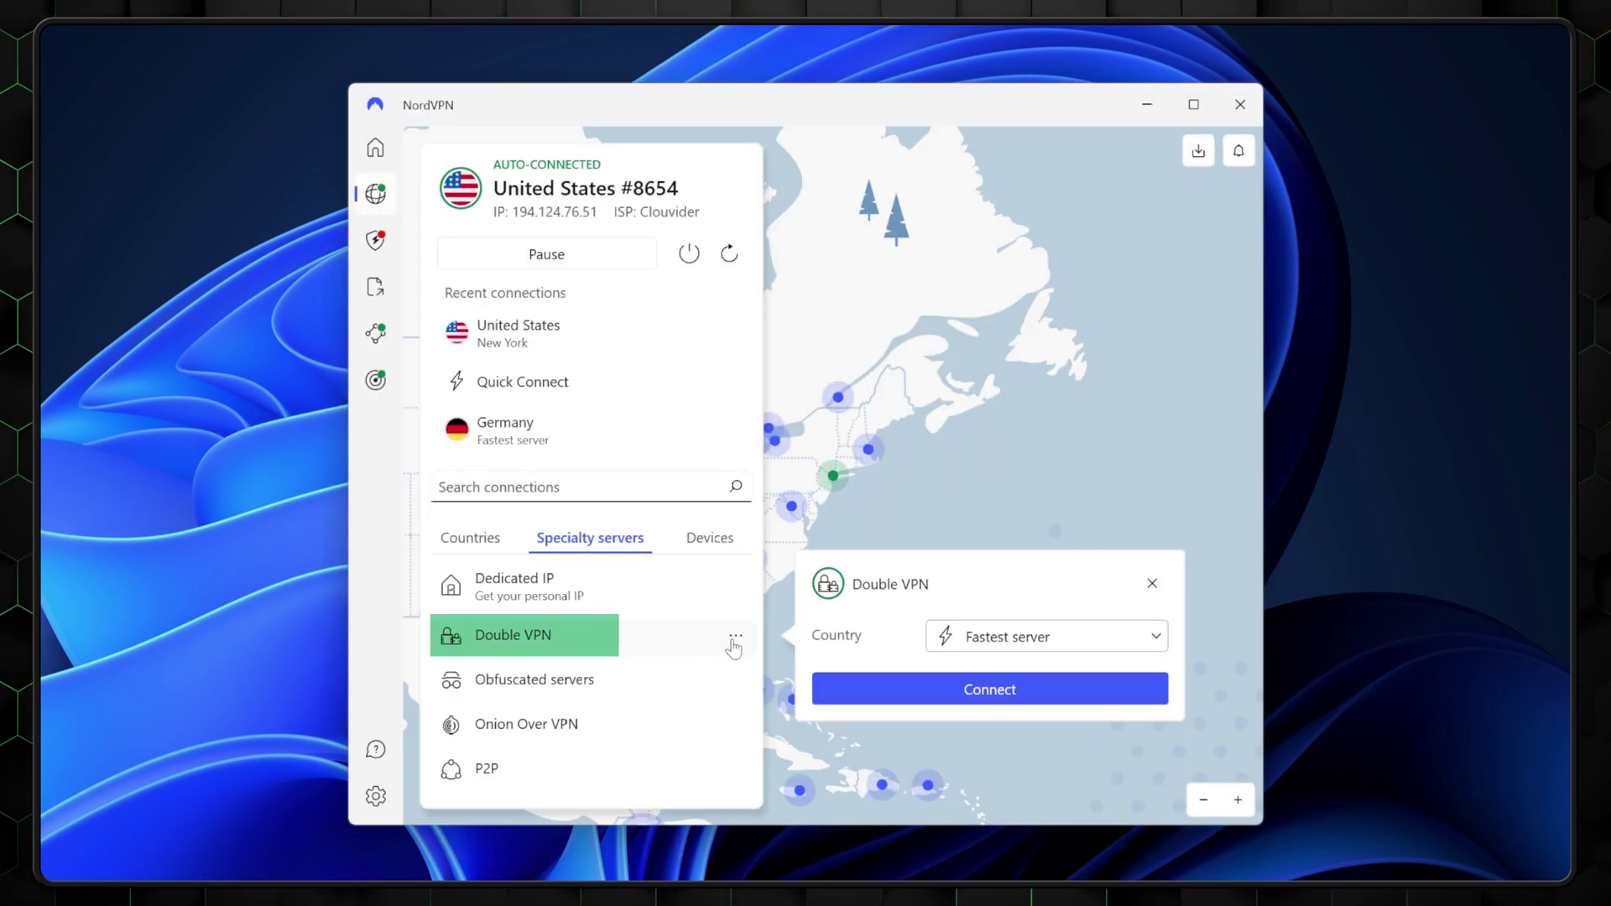
pyautogui.click(1156, 638)
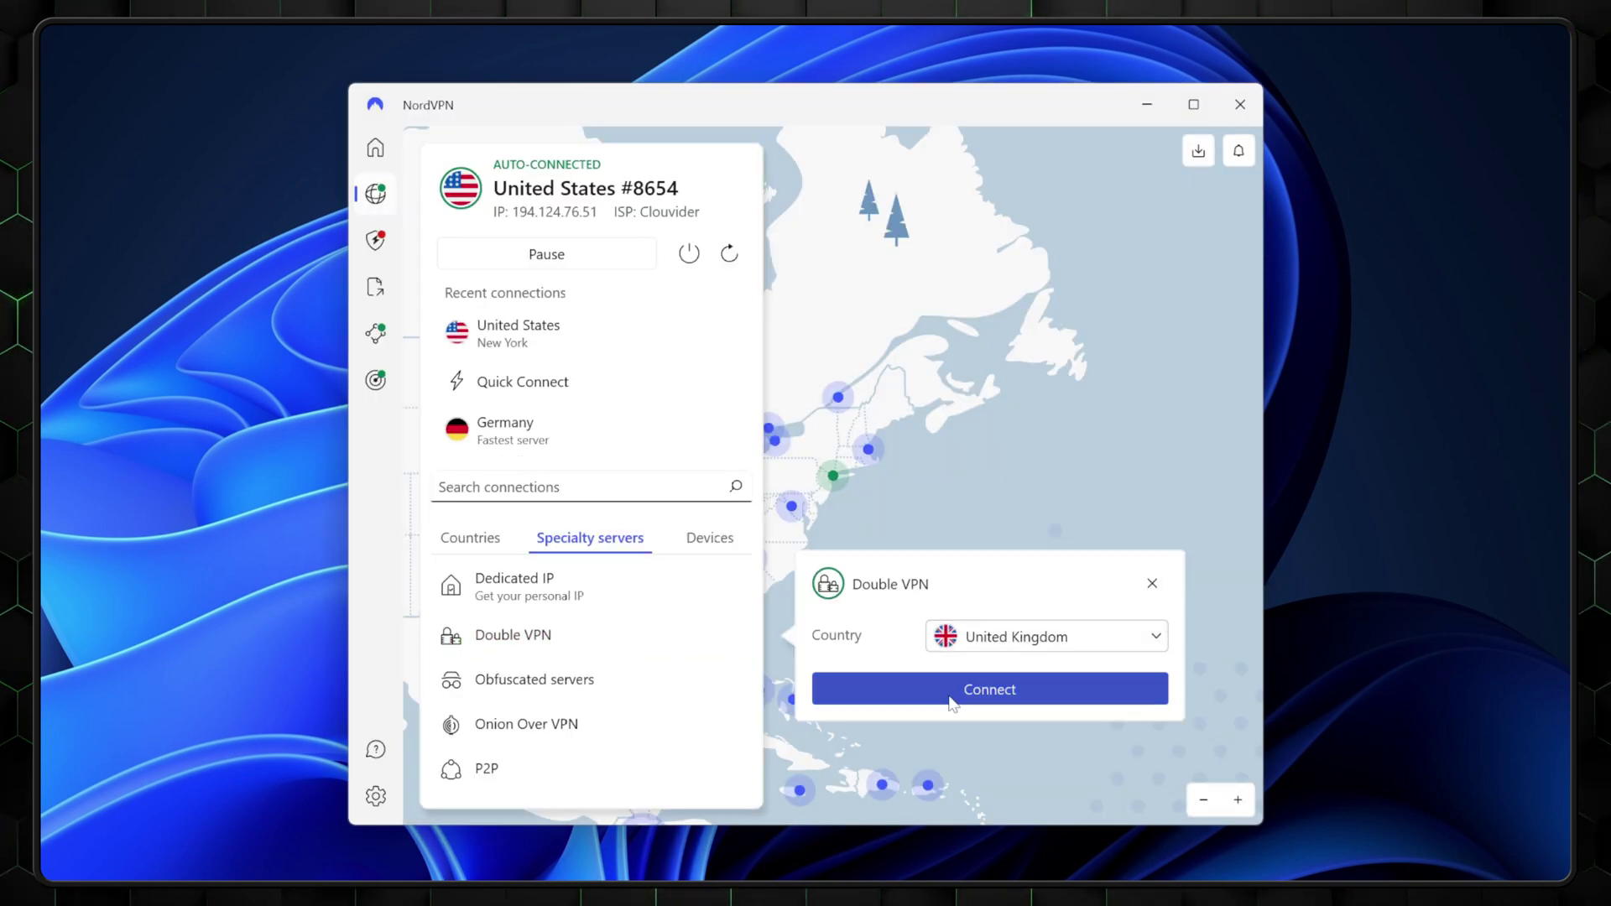
pyautogui.click(951, 690)
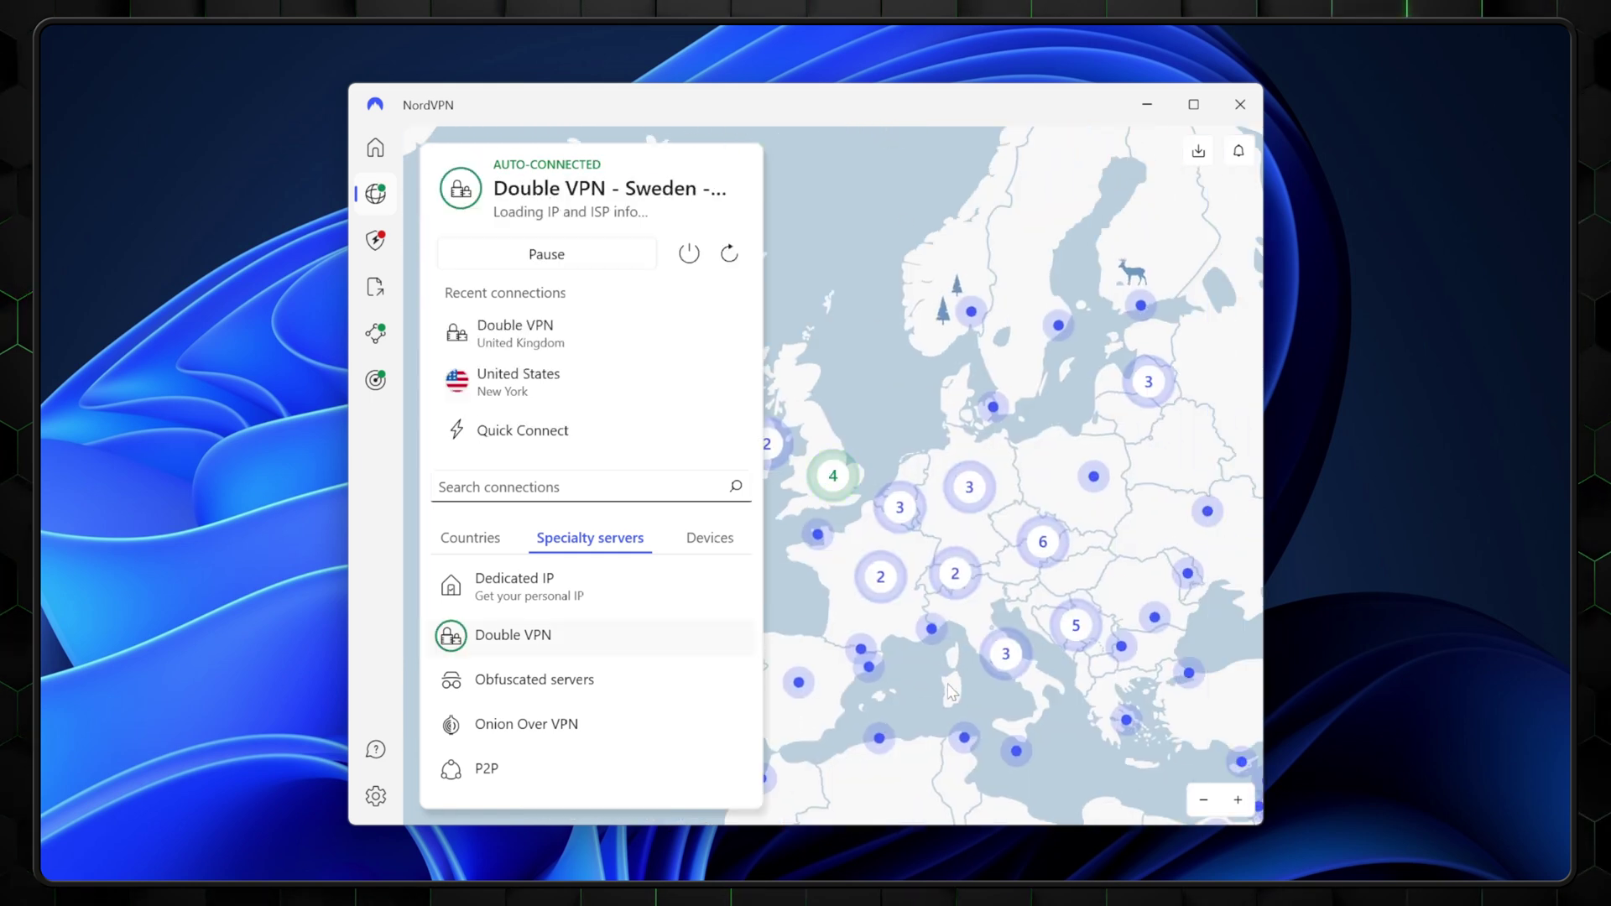
# Connect through Onion Over VPN using the Fastest server
pyautogui.click(730, 727)
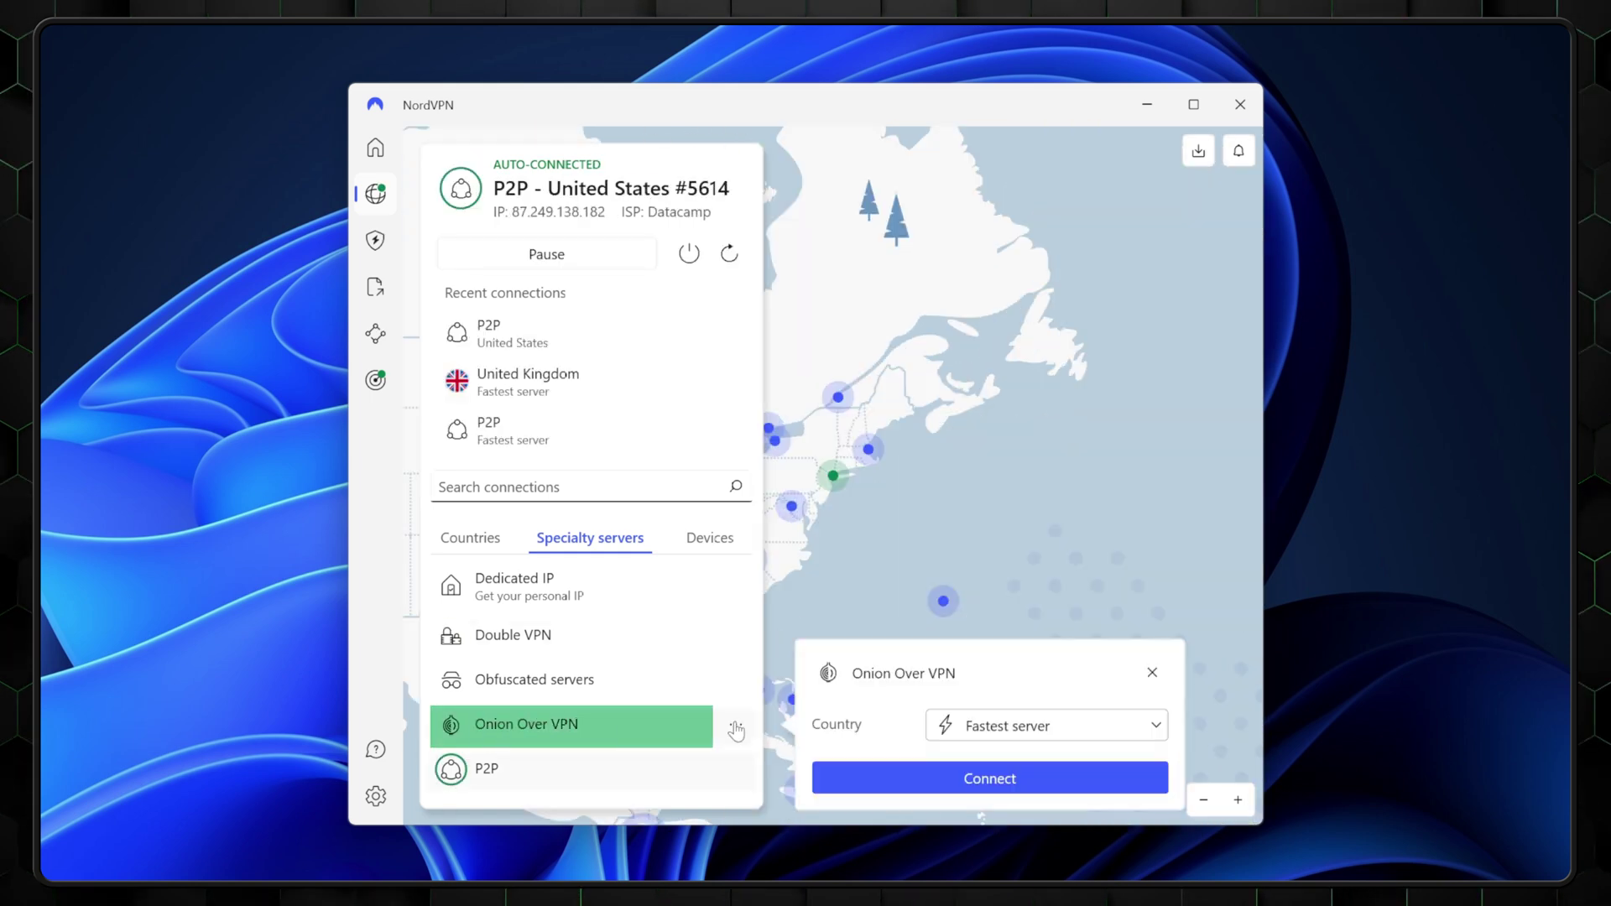
pyautogui.click(1145, 735)
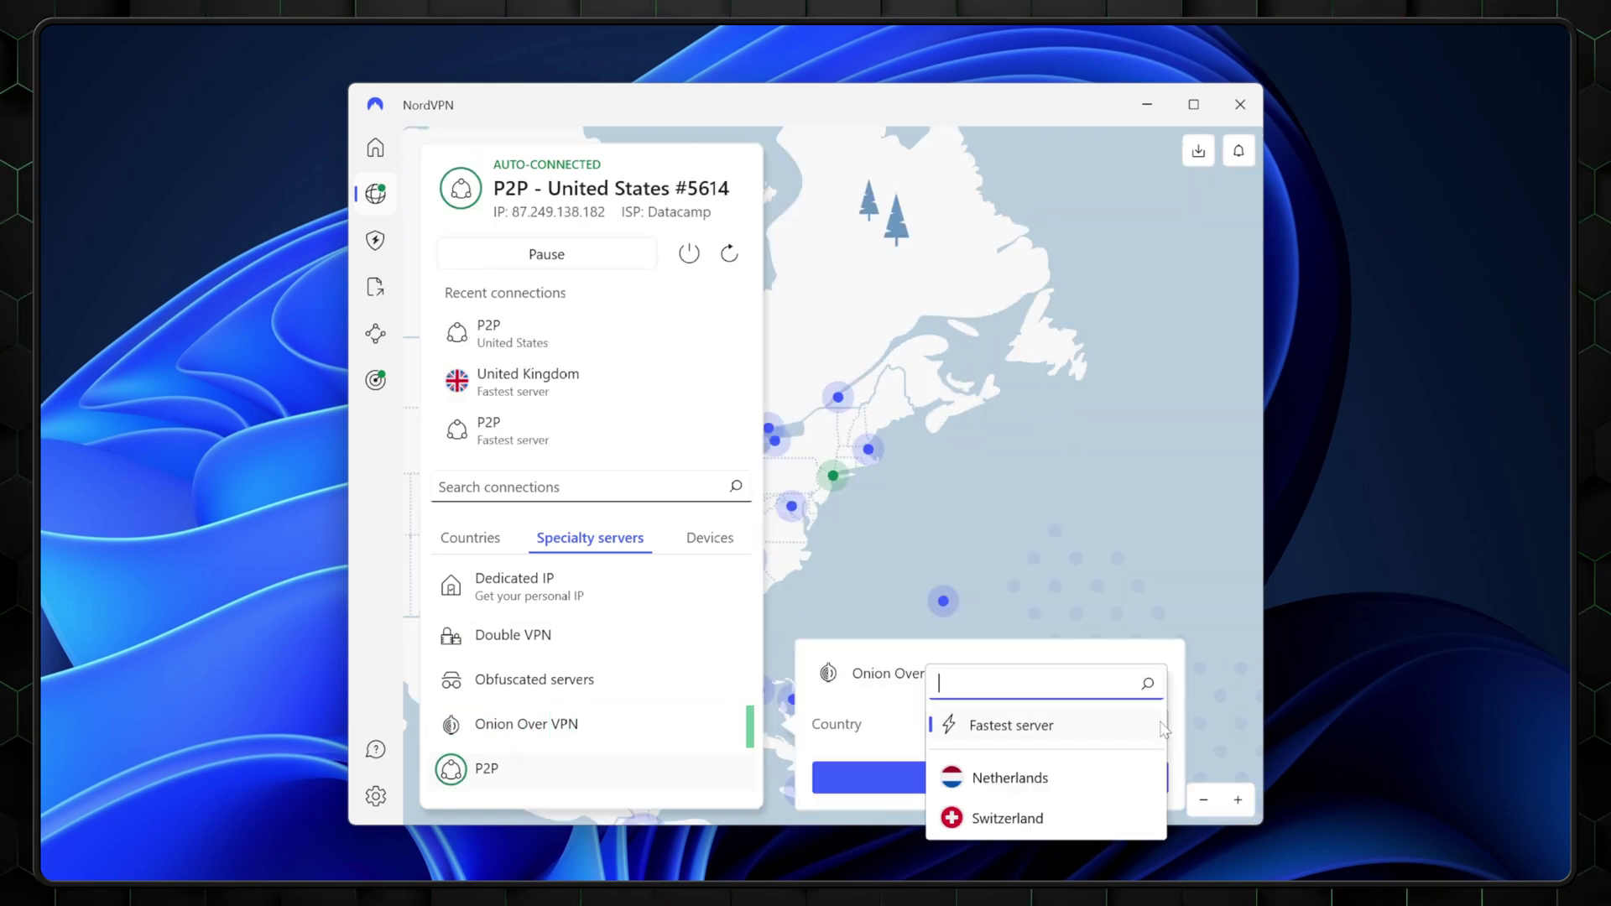
pyautogui.click(1000, 730)
pyautogui.click(1010, 777)
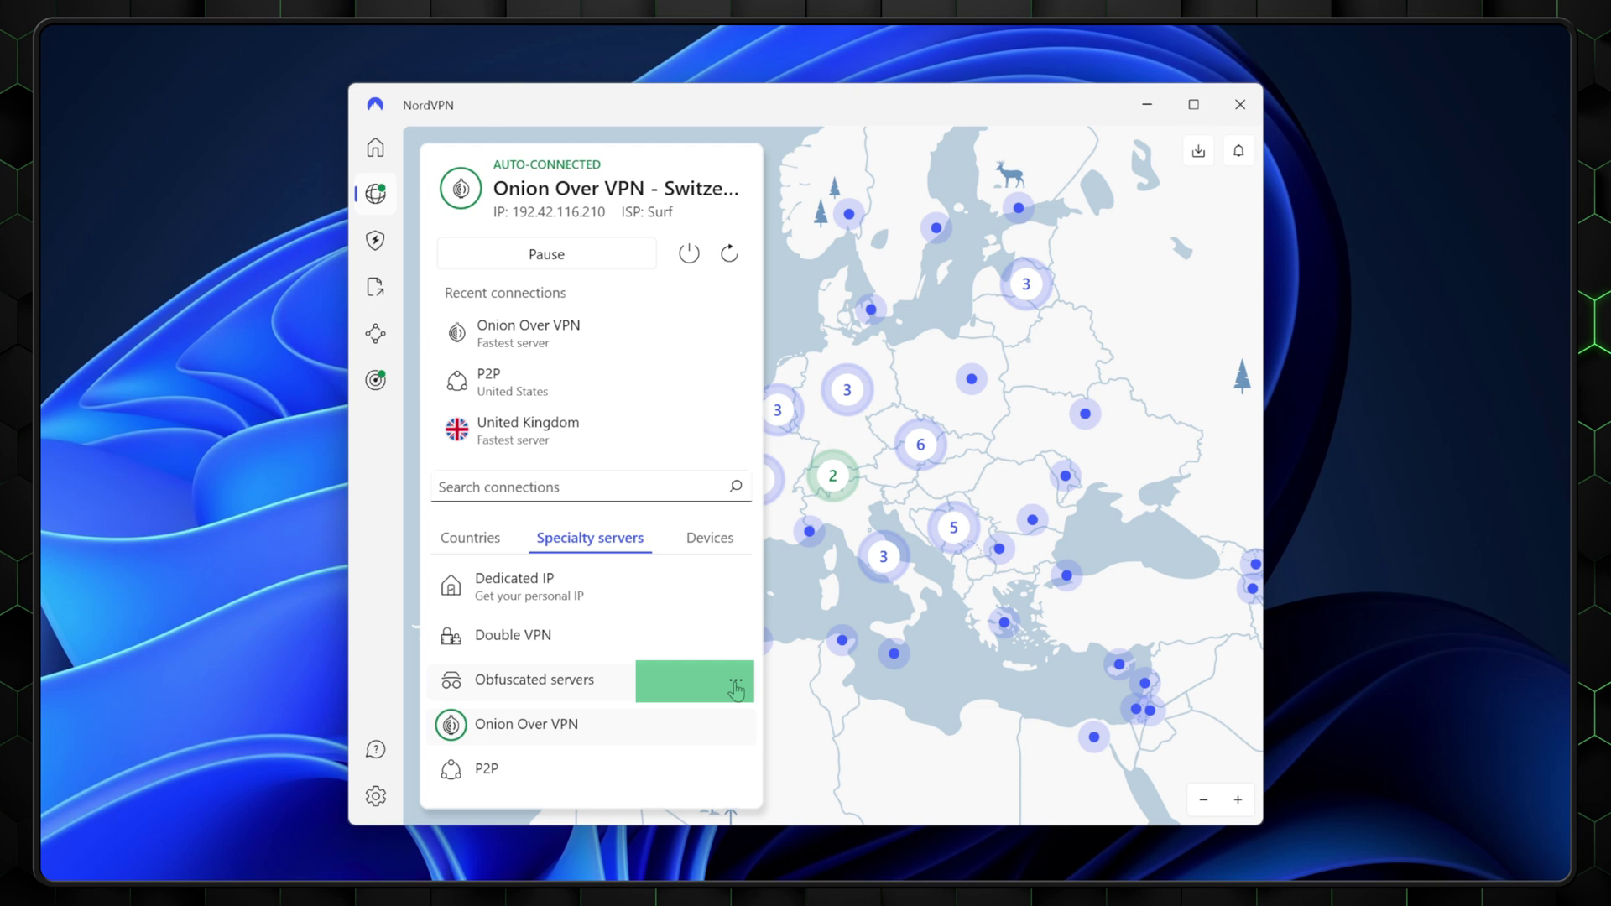
# Show the list of countries available for Obfuscated servers
pyautogui.click(735, 688)
pyautogui.click(1132, 683)
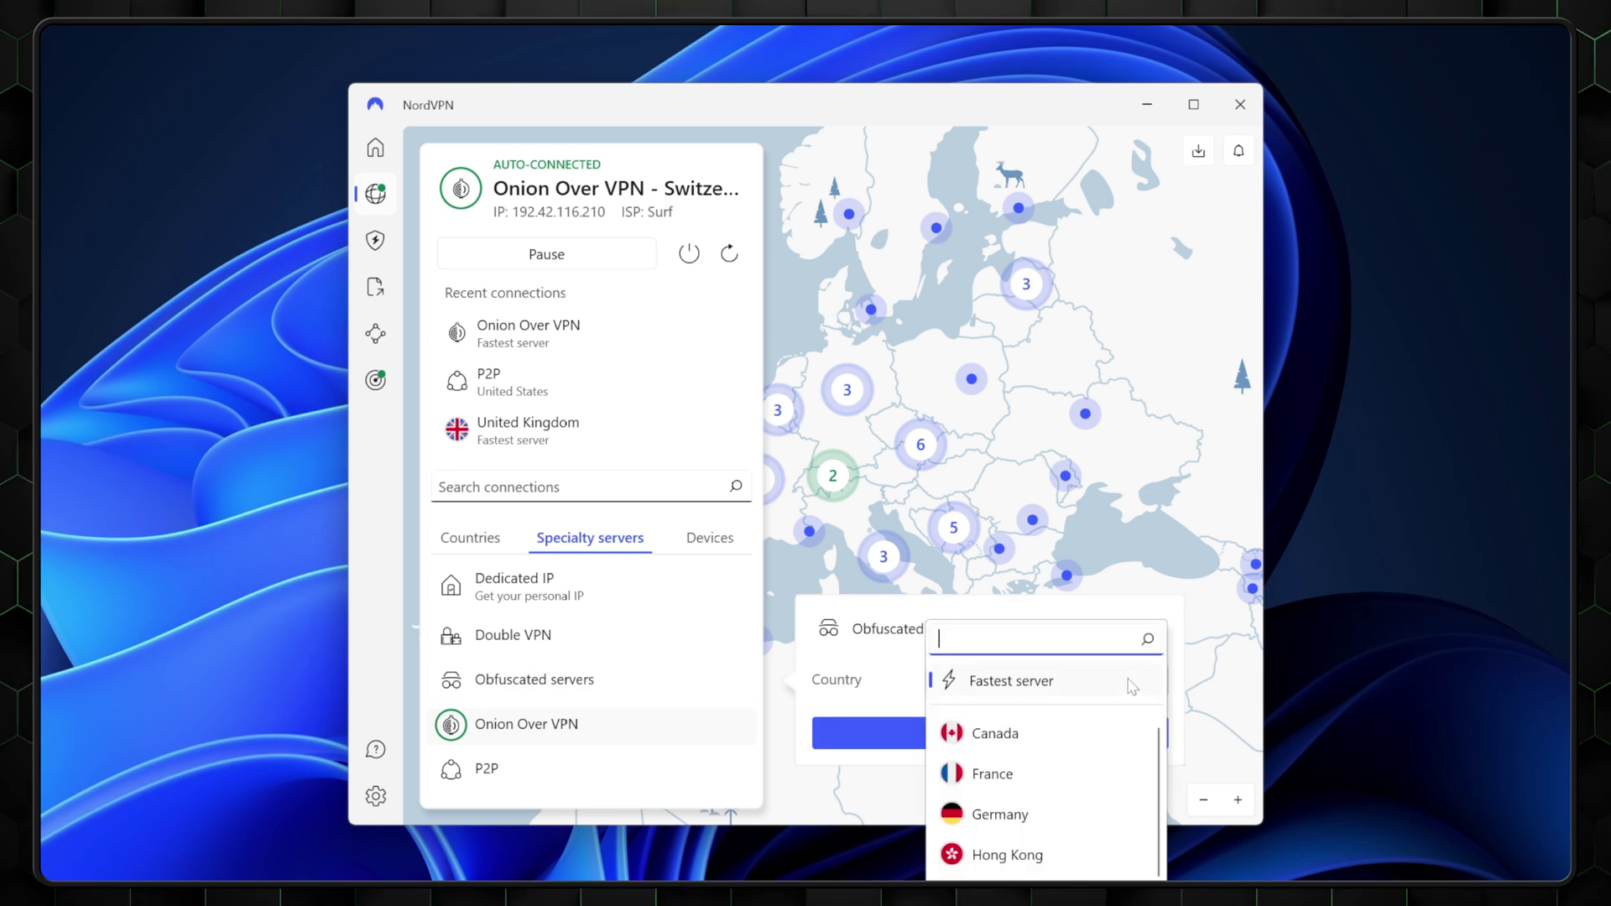
pyautogui.scroll(-5, 1085, 741)
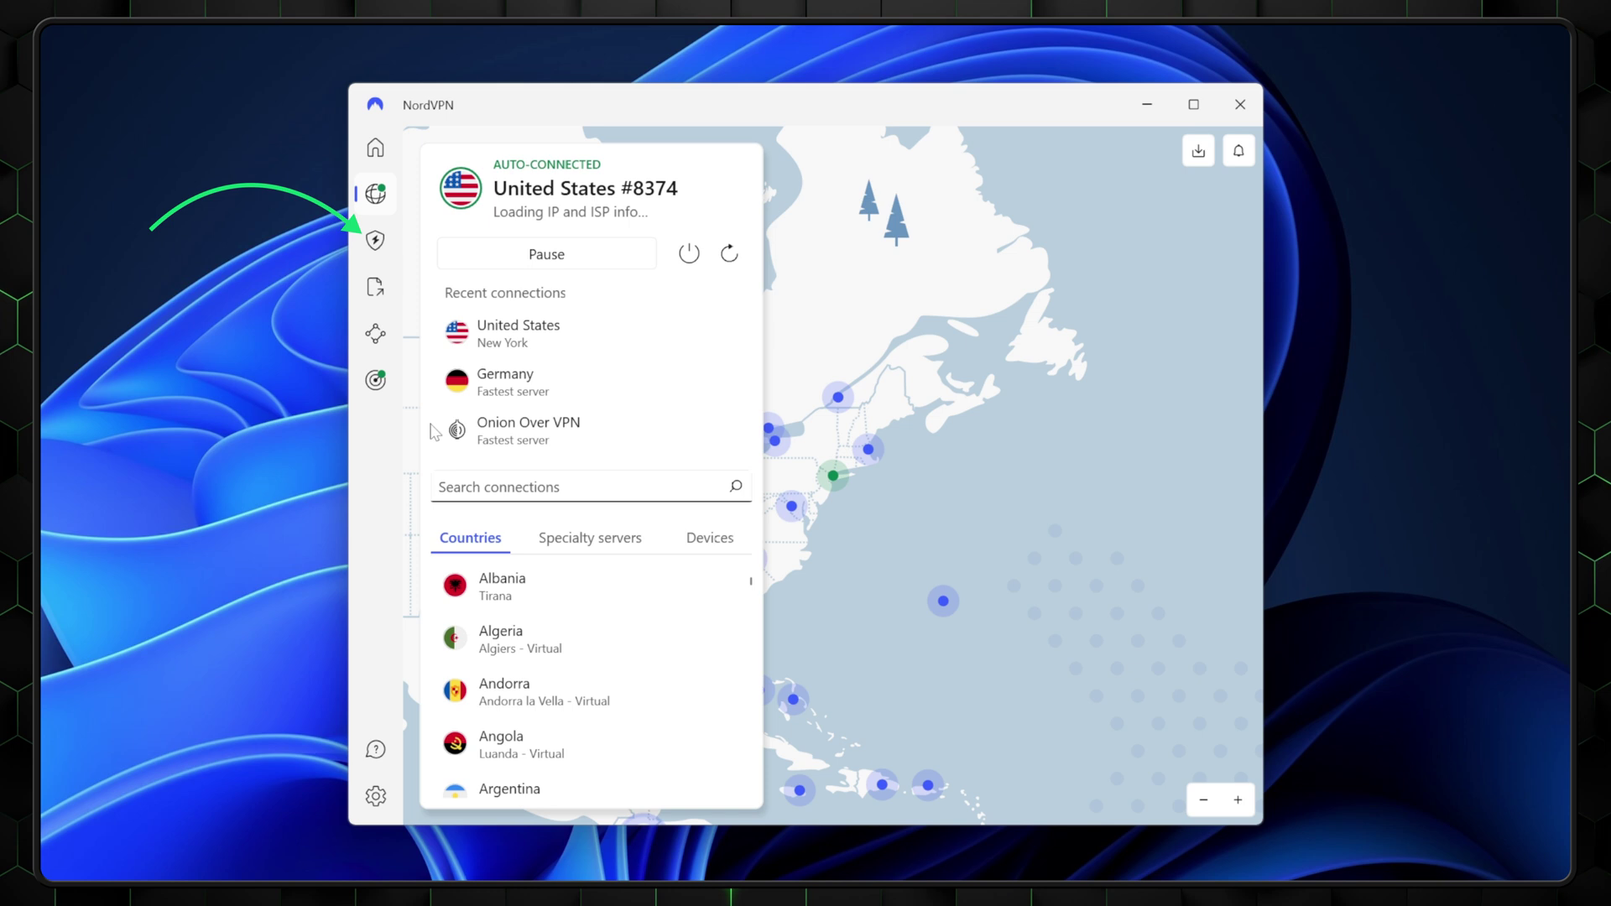
# Review the Advanced Browsing Protection and Ad and tracker blocker pages in Threat Protection Pro
pyautogui.click(378, 243)
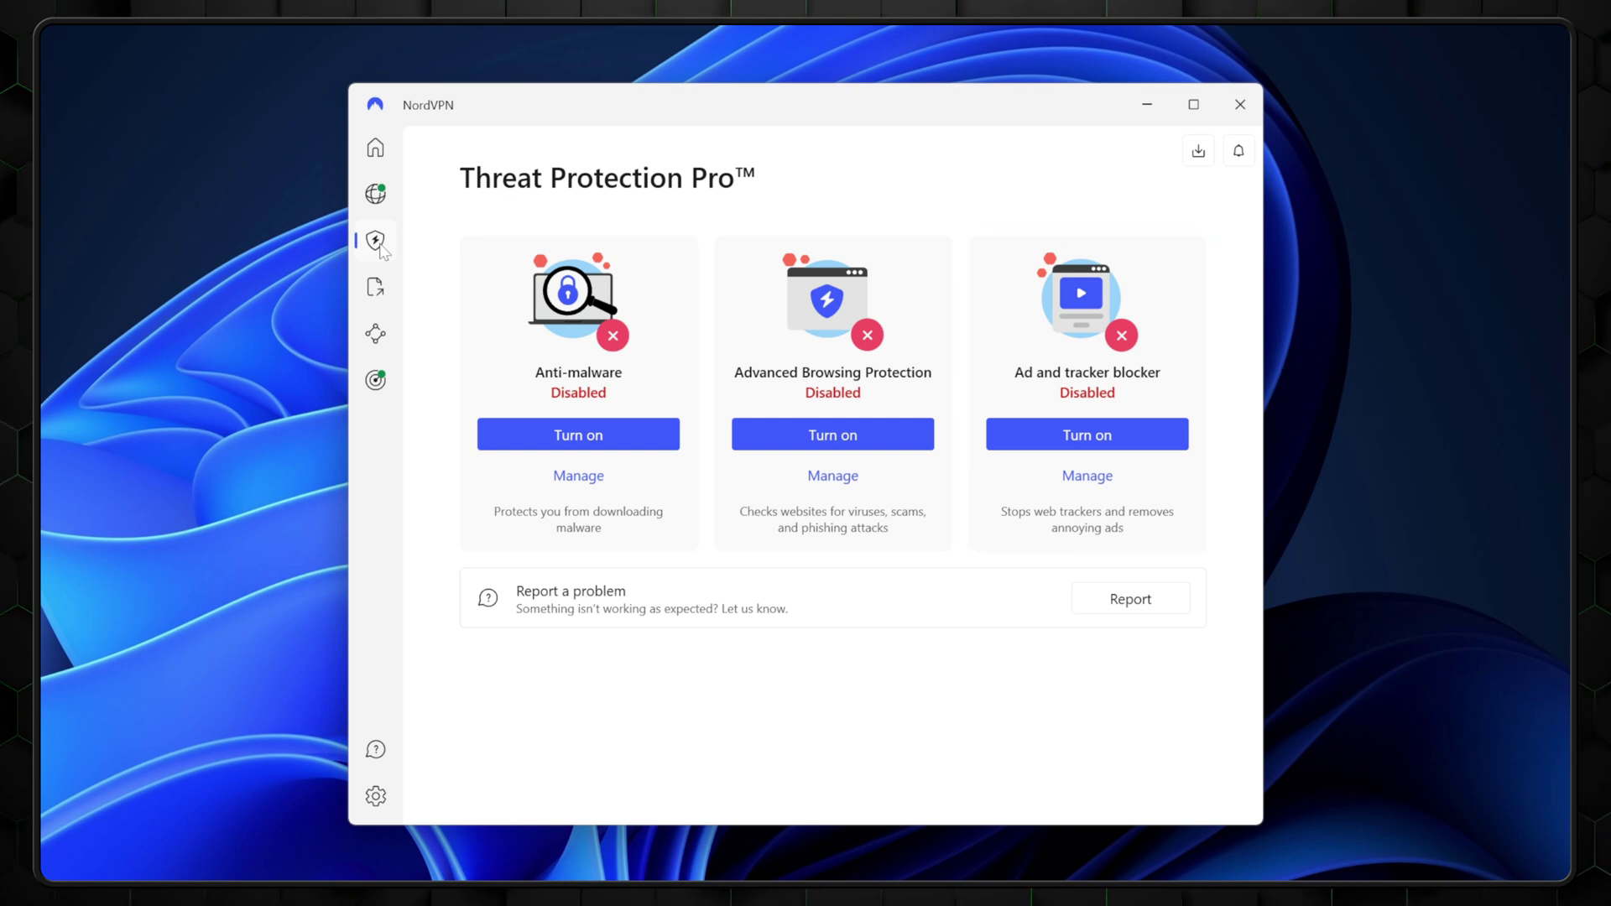
pyautogui.click(832, 478)
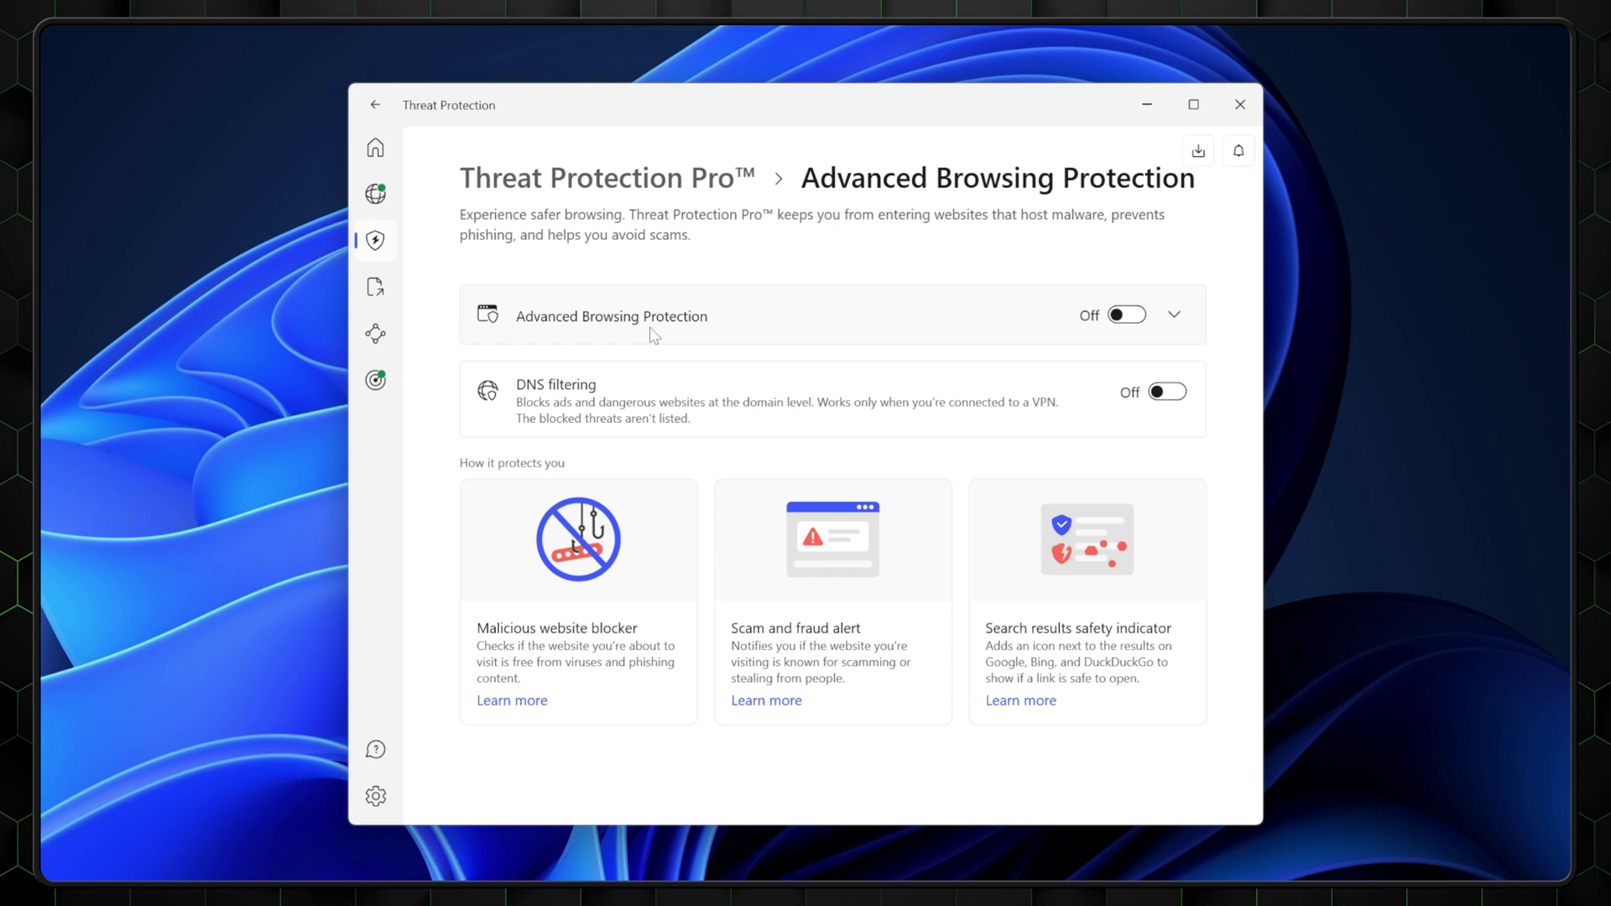
pyautogui.click(375, 104)
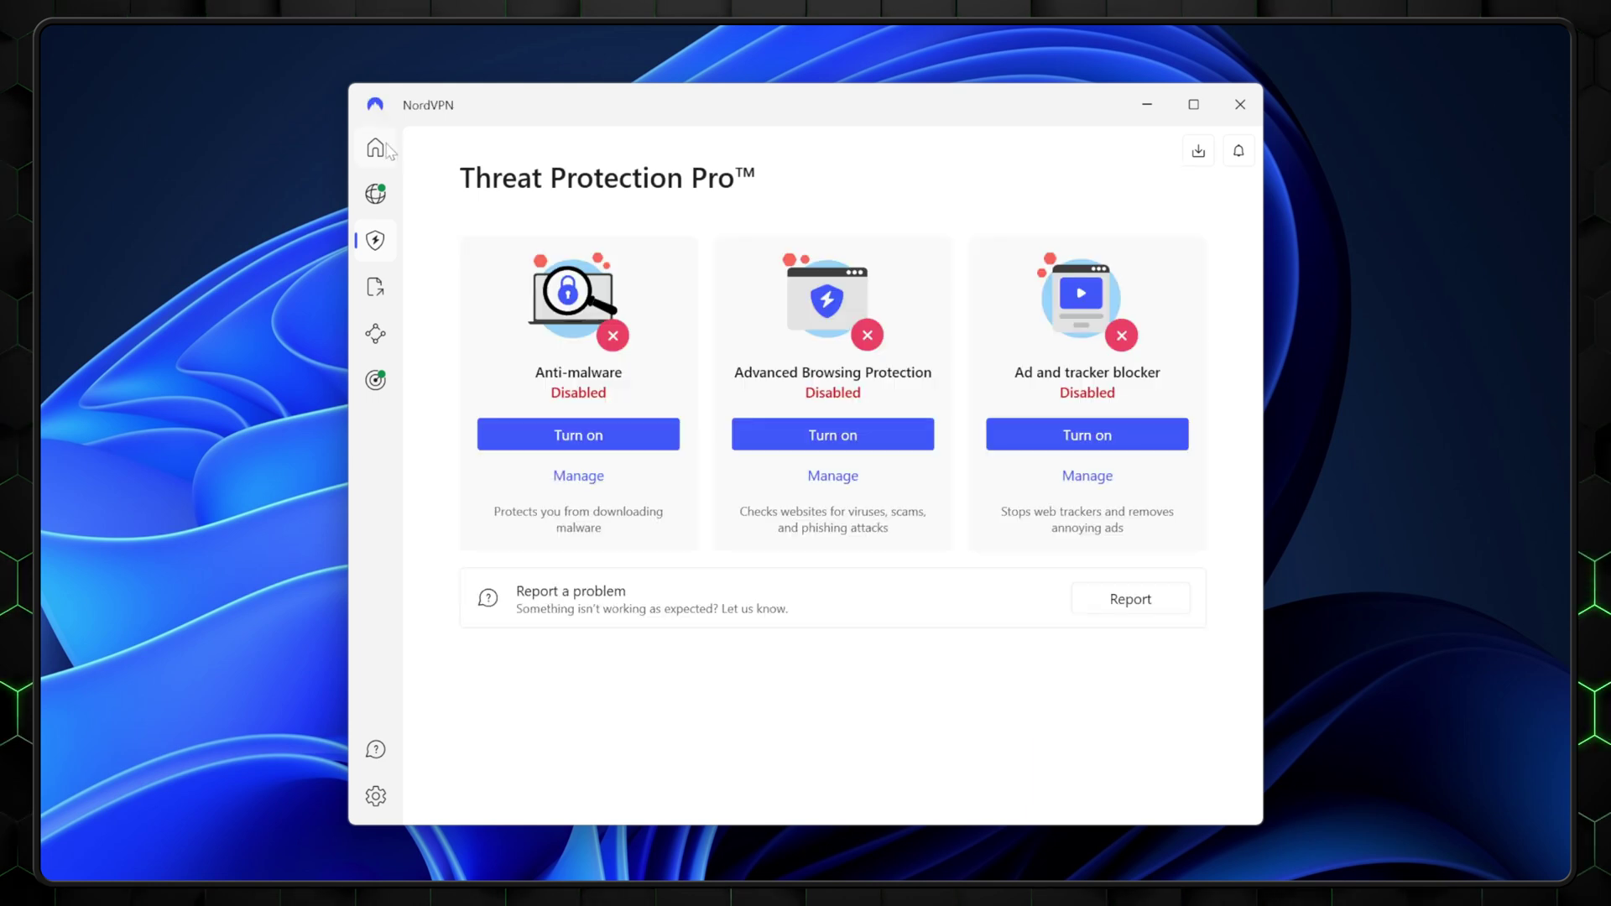
pyautogui.click(1087, 475)
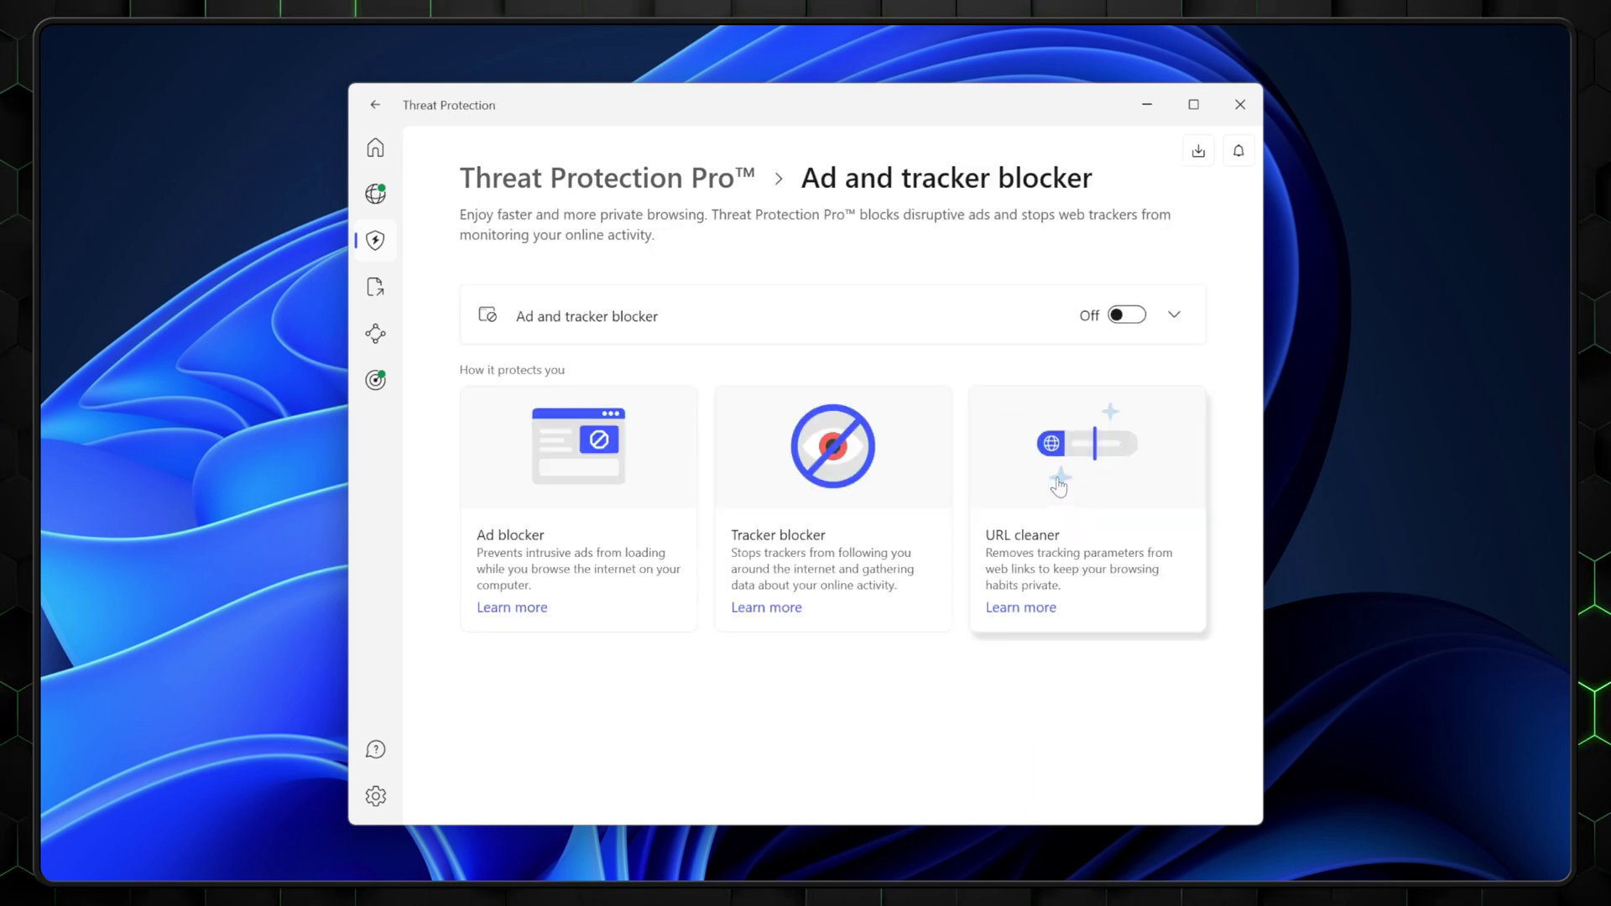
pyautogui.hotkey('alt', 'Left')
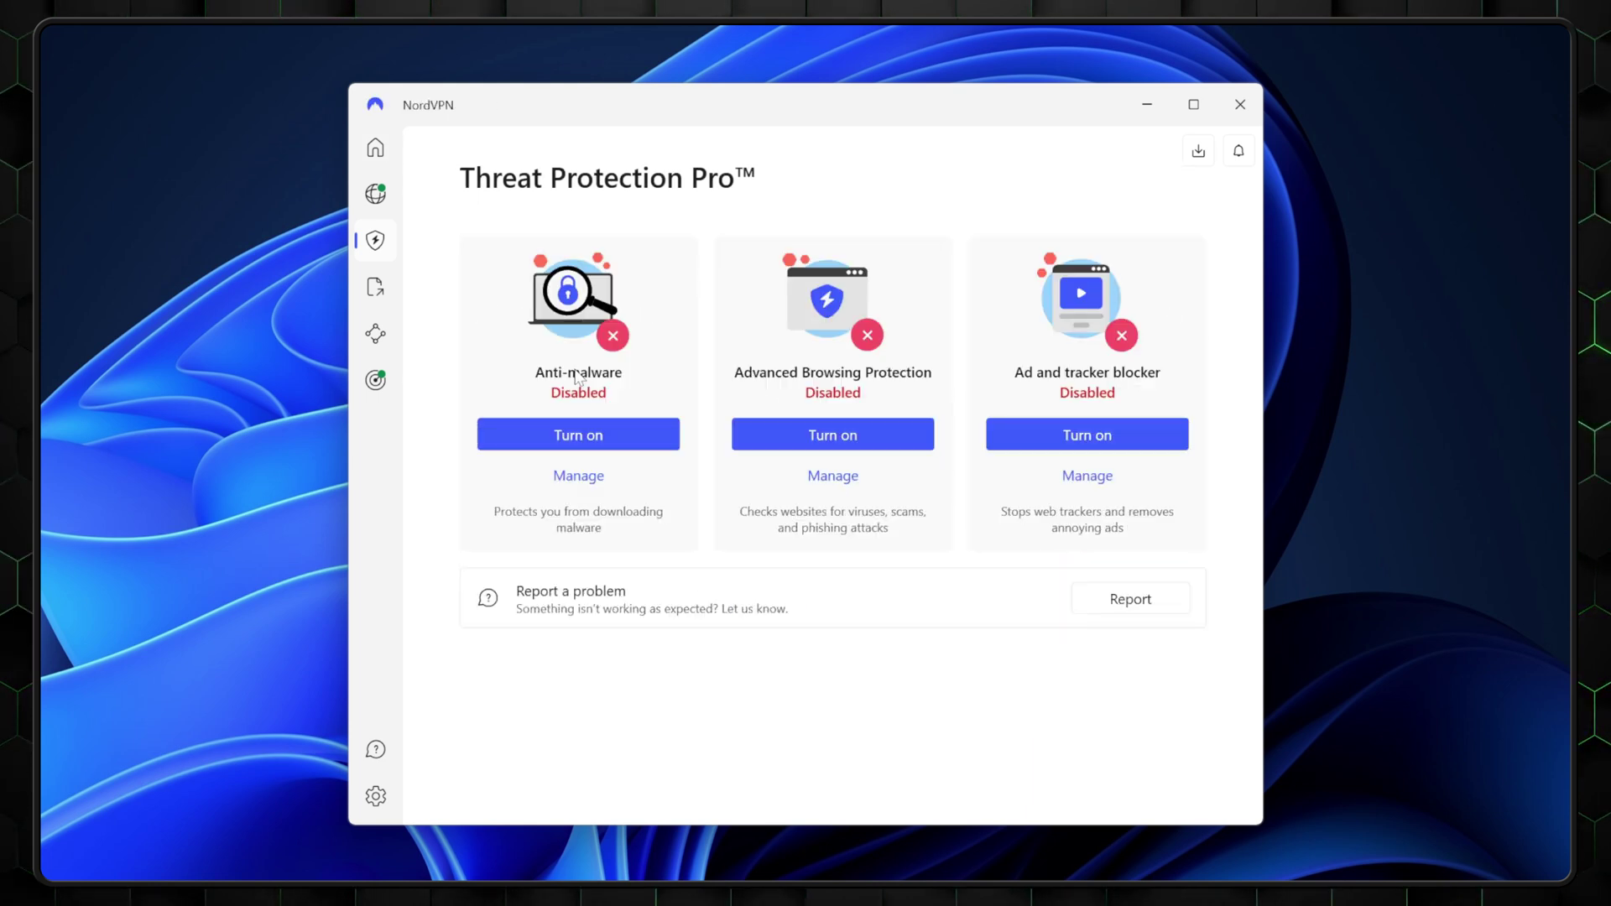
# Review the Anti-malware page, then turn on Threat Protection Pro from the home dashboard
pyautogui.click(578, 476)
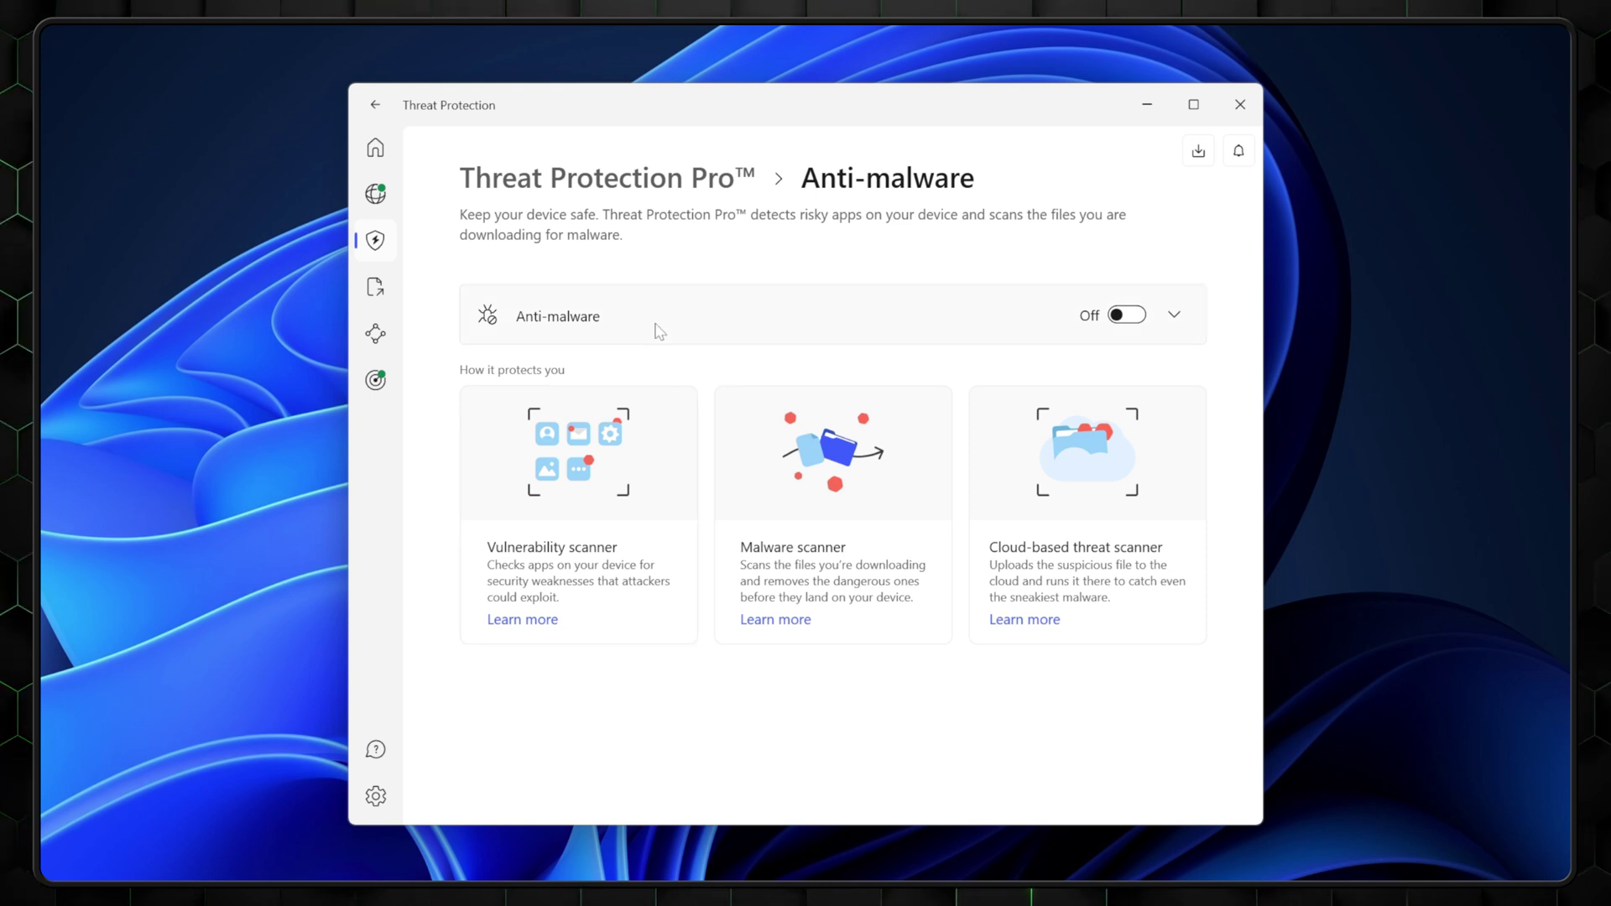
pyautogui.click(376, 105)
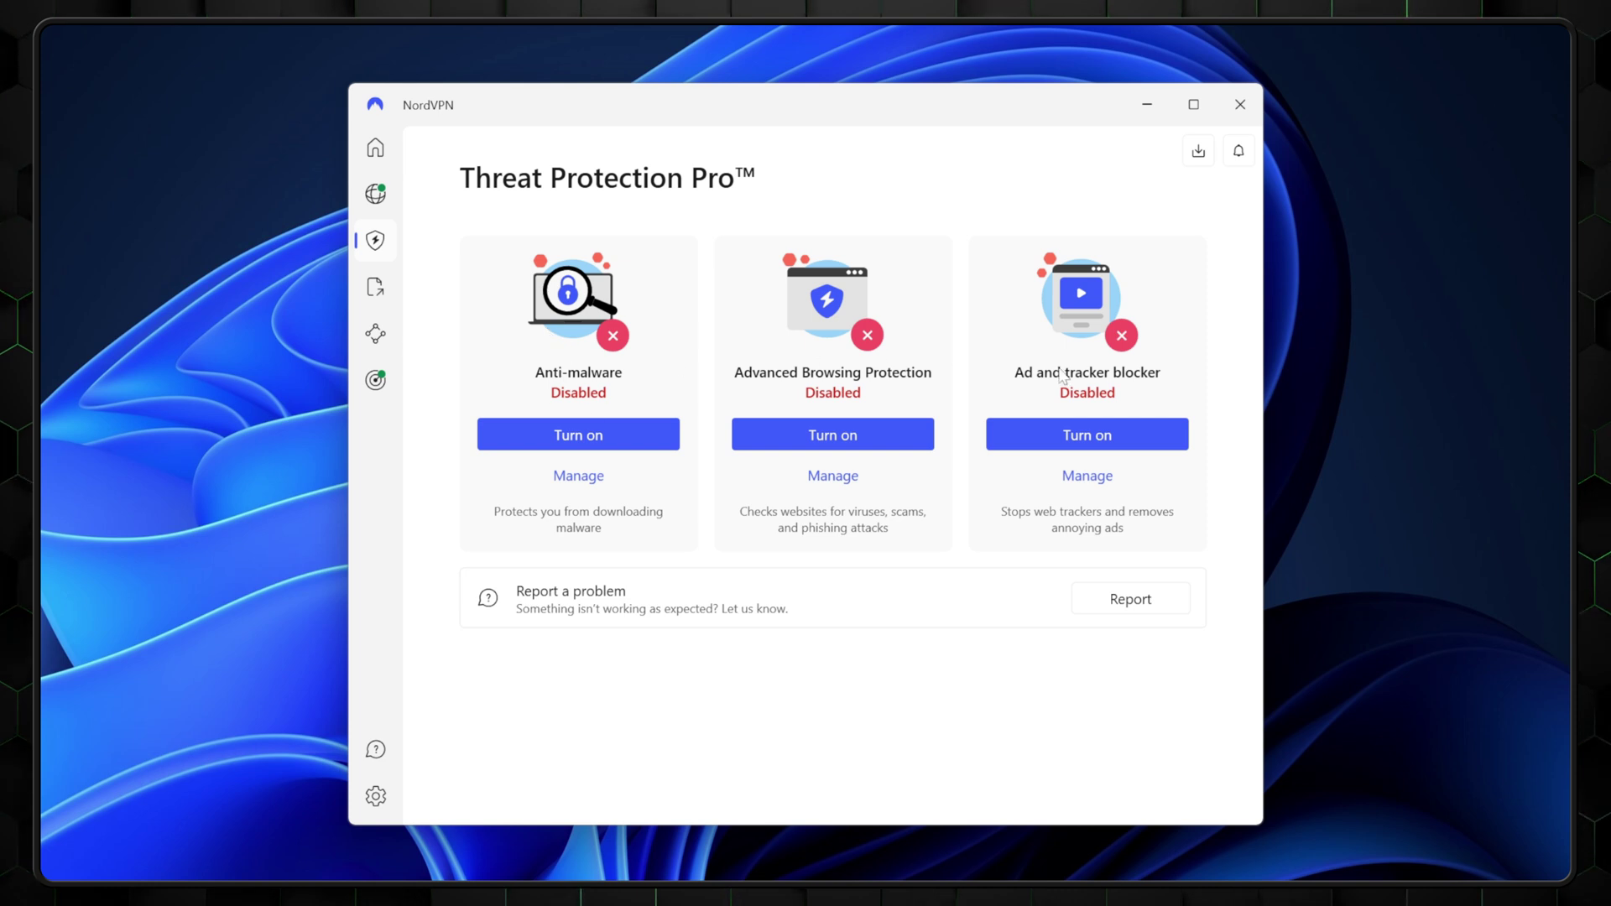
pyautogui.click(376, 151)
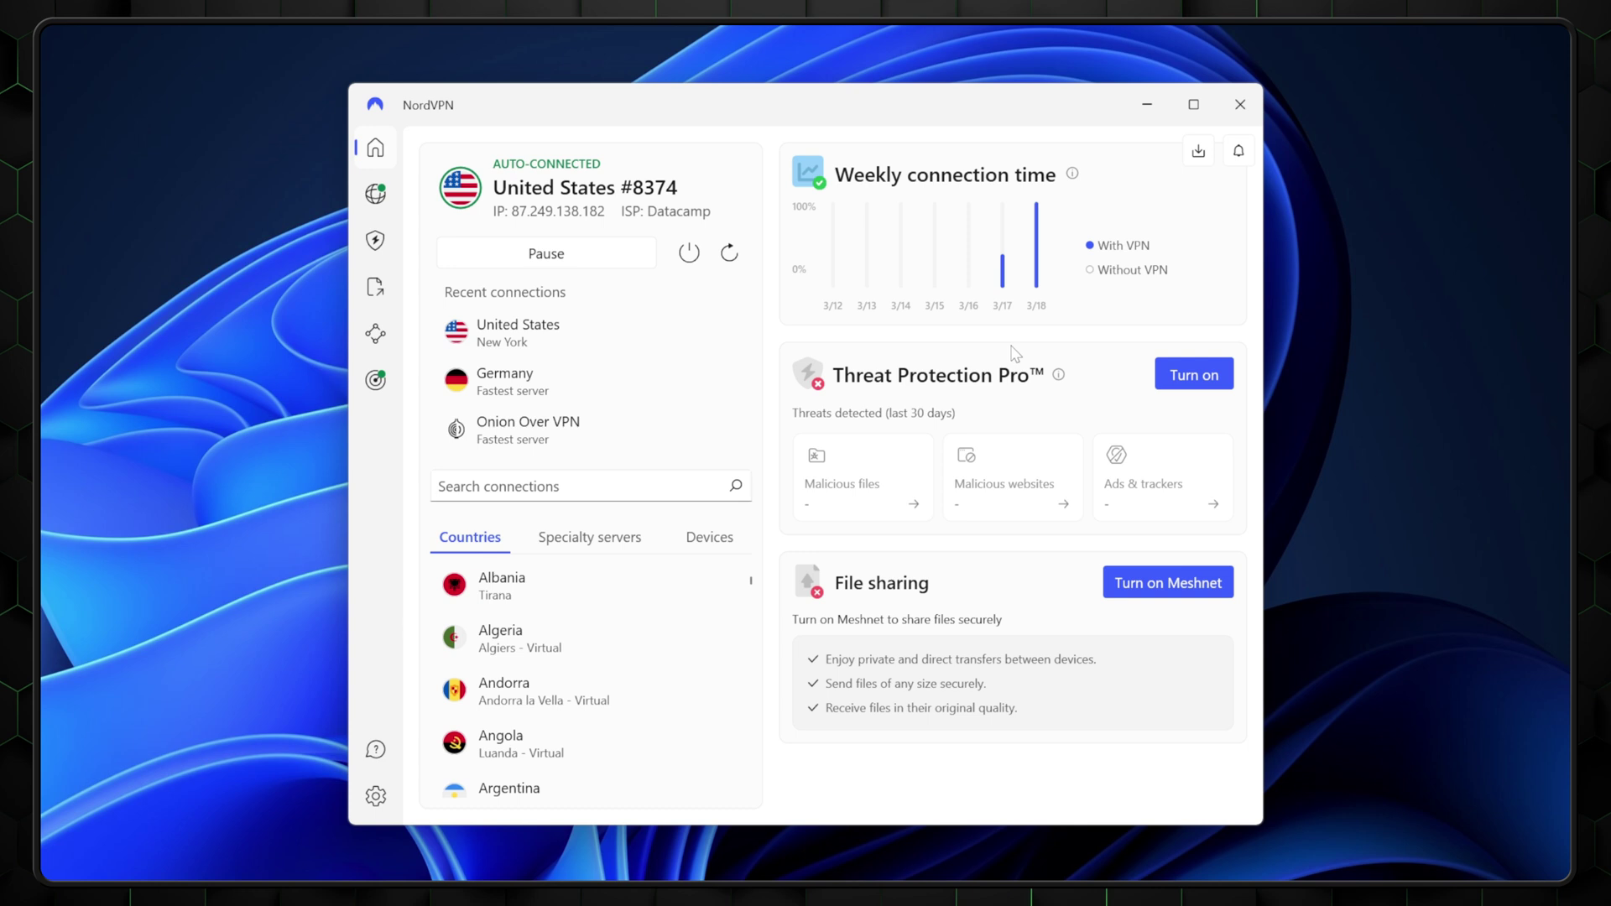
pyautogui.click(1204, 382)
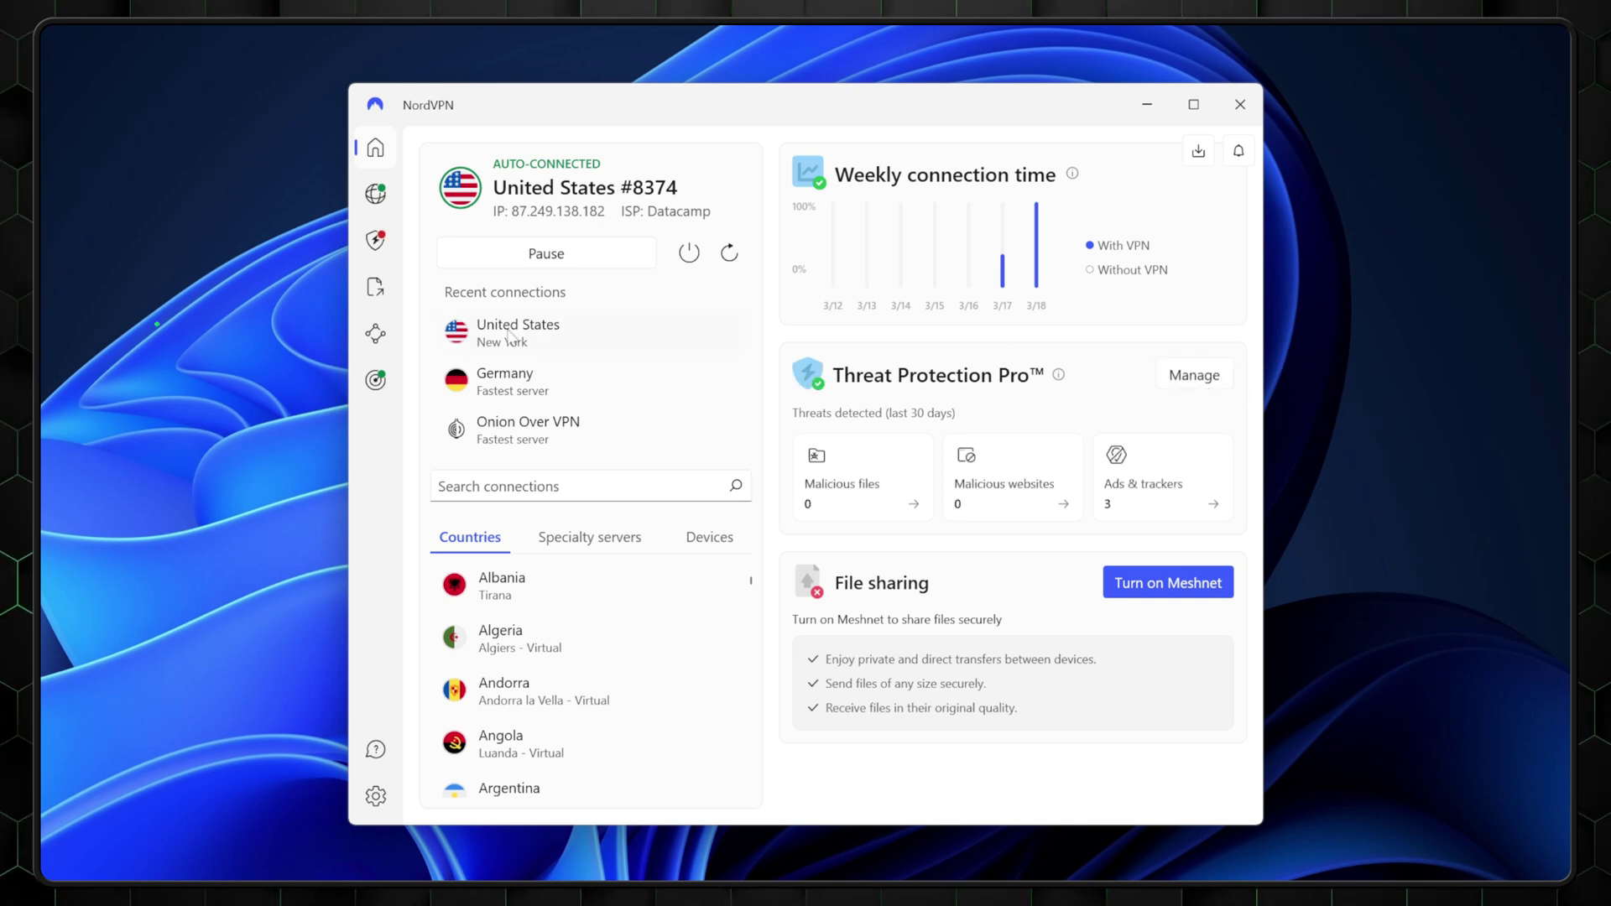
# Switch Meshnet on from its sidebar page and open Link devices
pyautogui.click(375, 335)
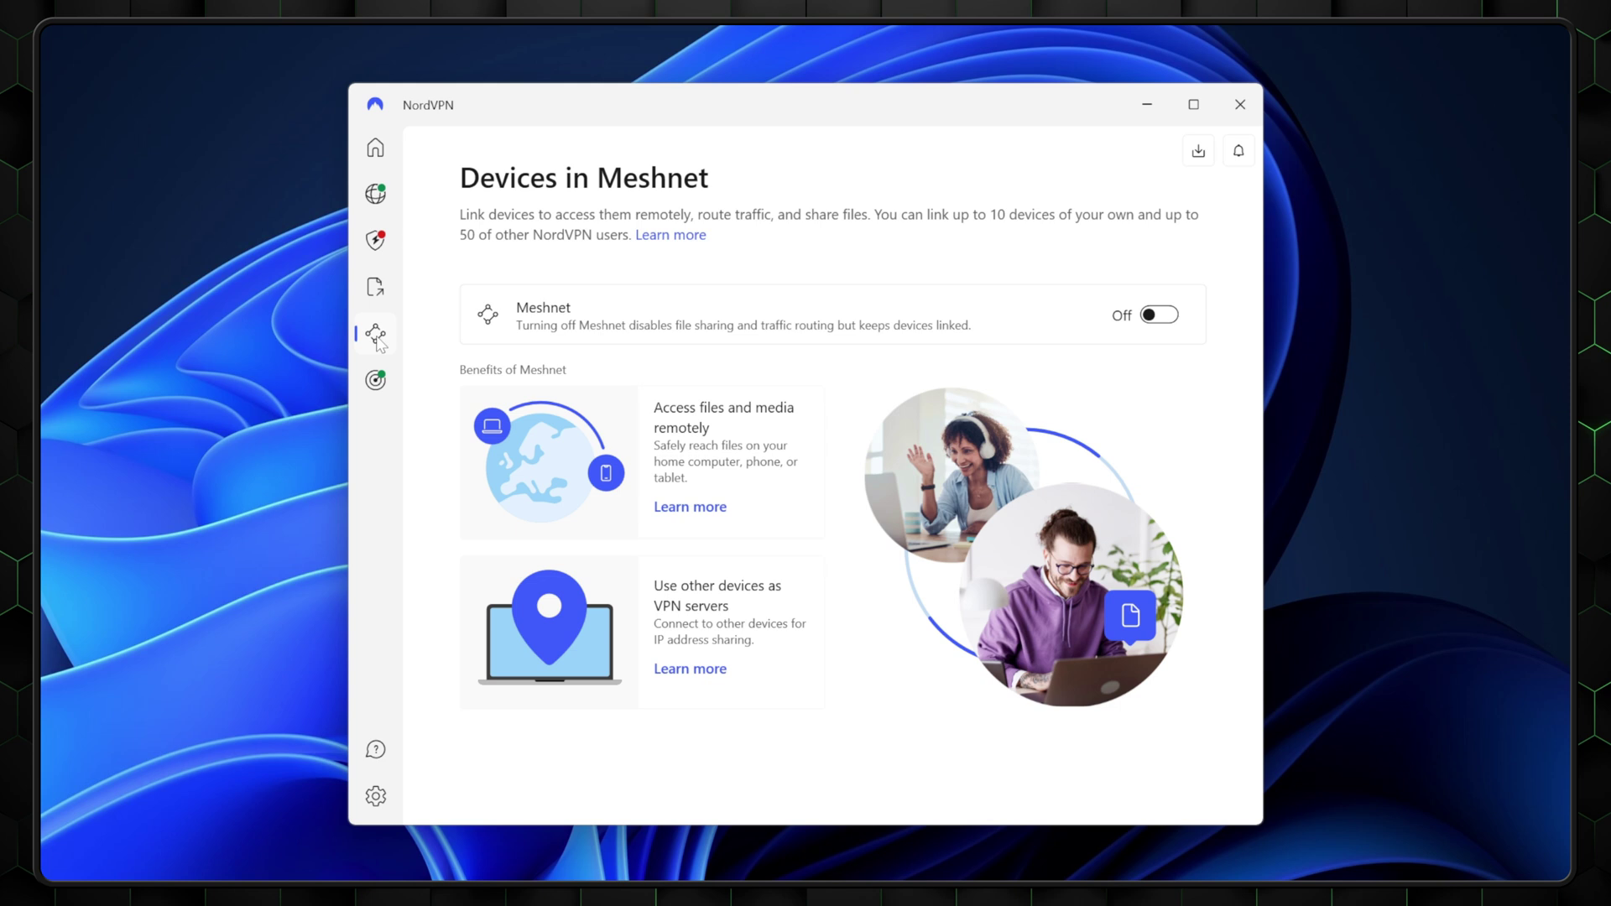
pyautogui.click(1149, 325)
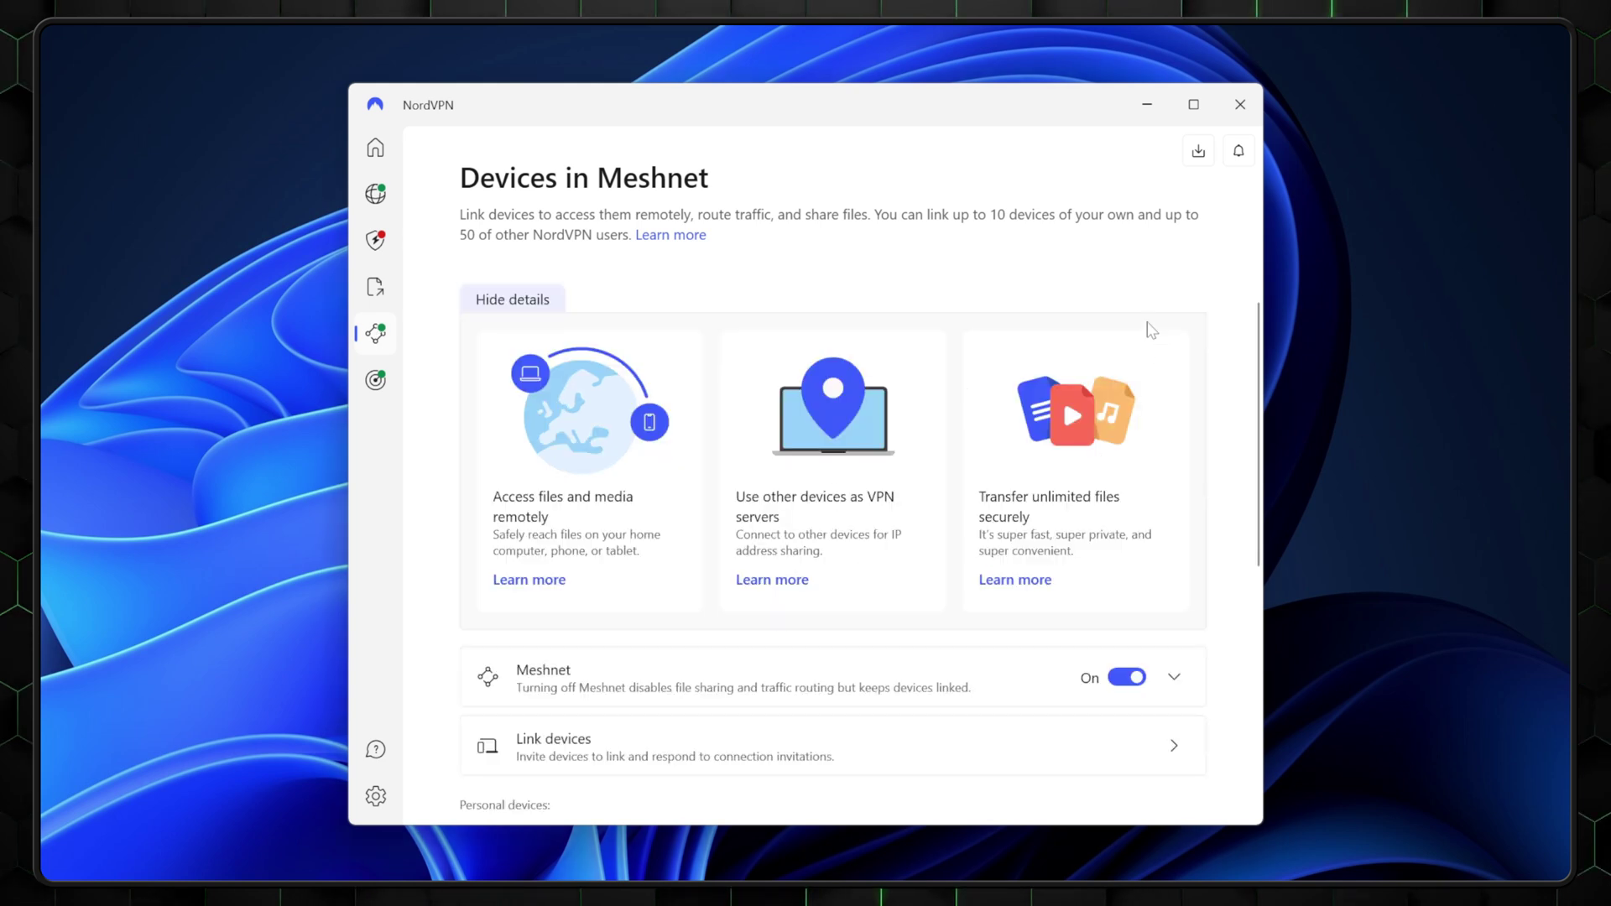
pyautogui.click(1049, 751)
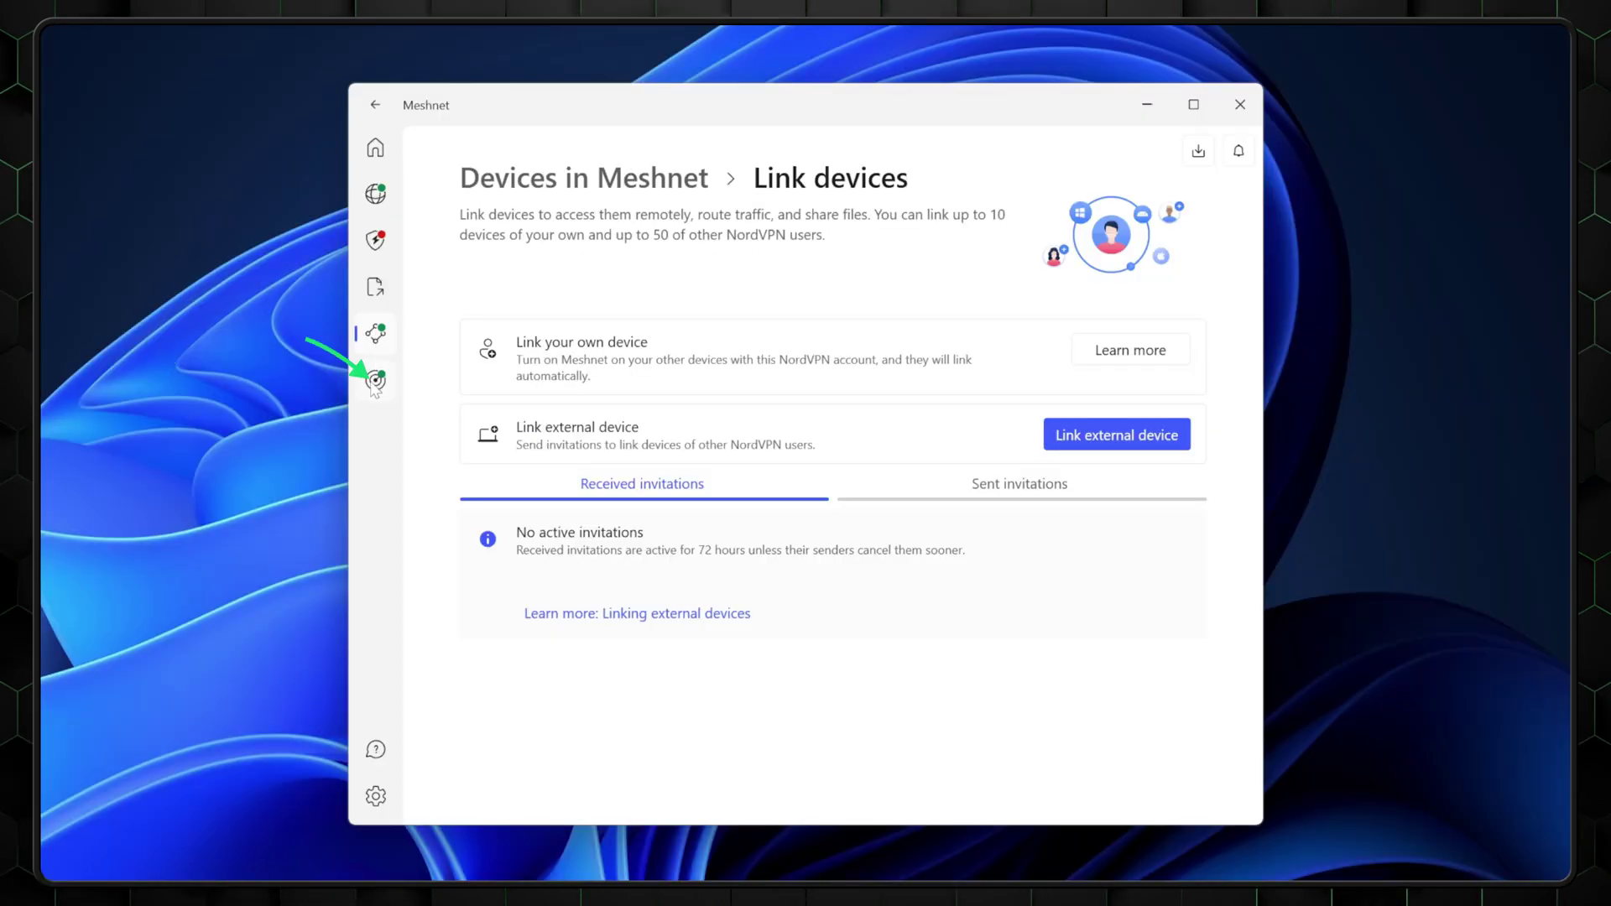
# Check the Dark Web Monitor leak results for the monitored email address
pyautogui.click(375, 380)
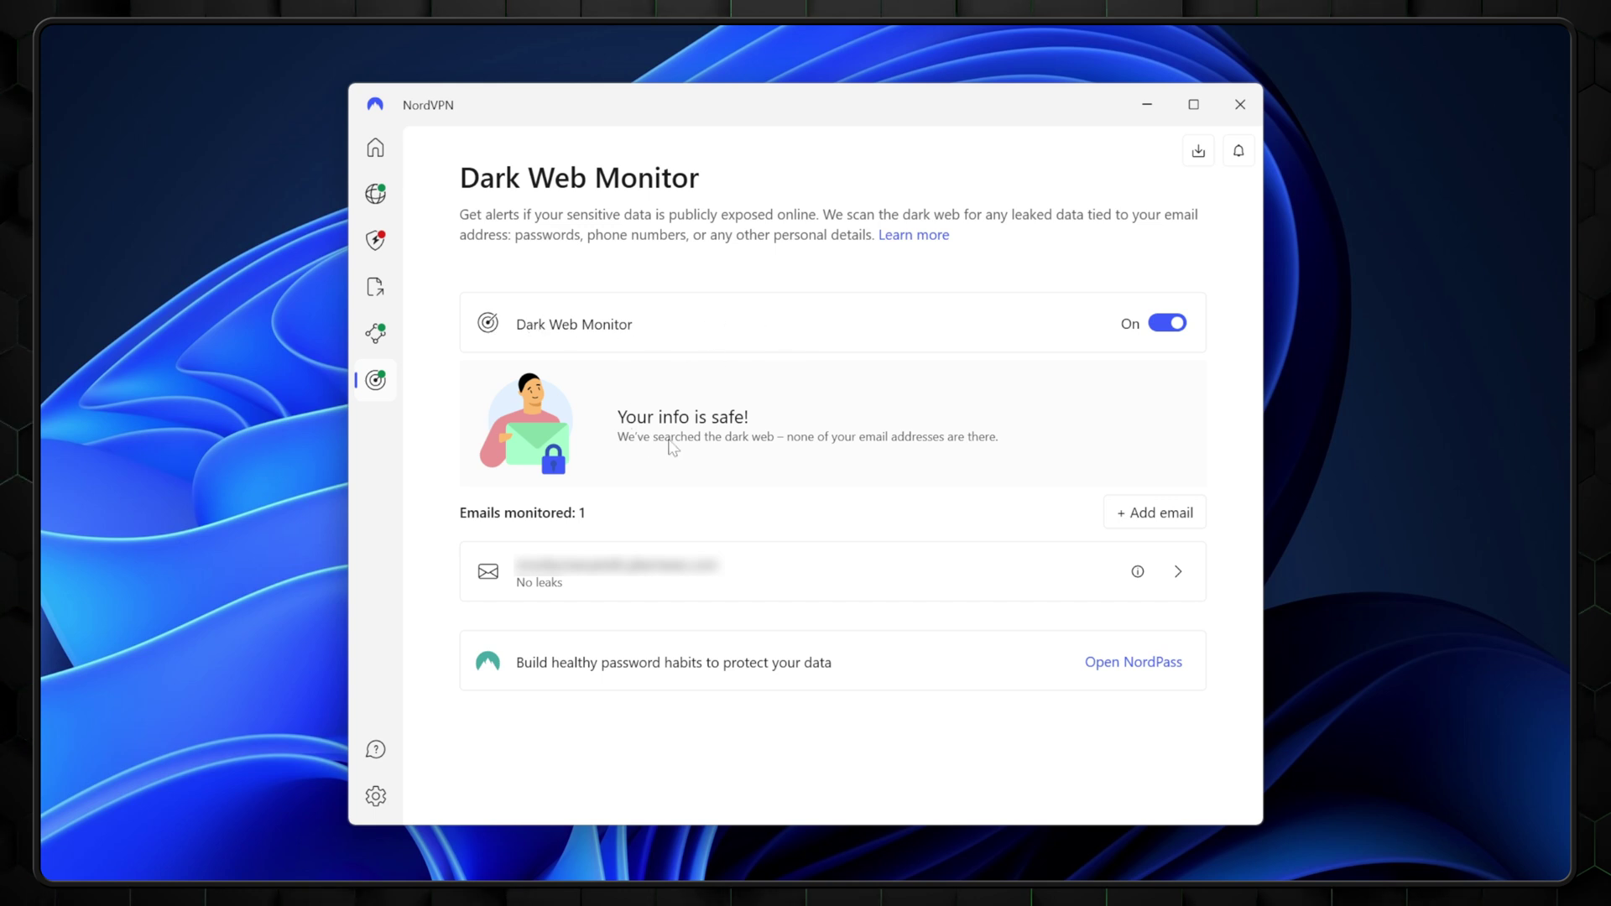
pyautogui.click(761, 584)
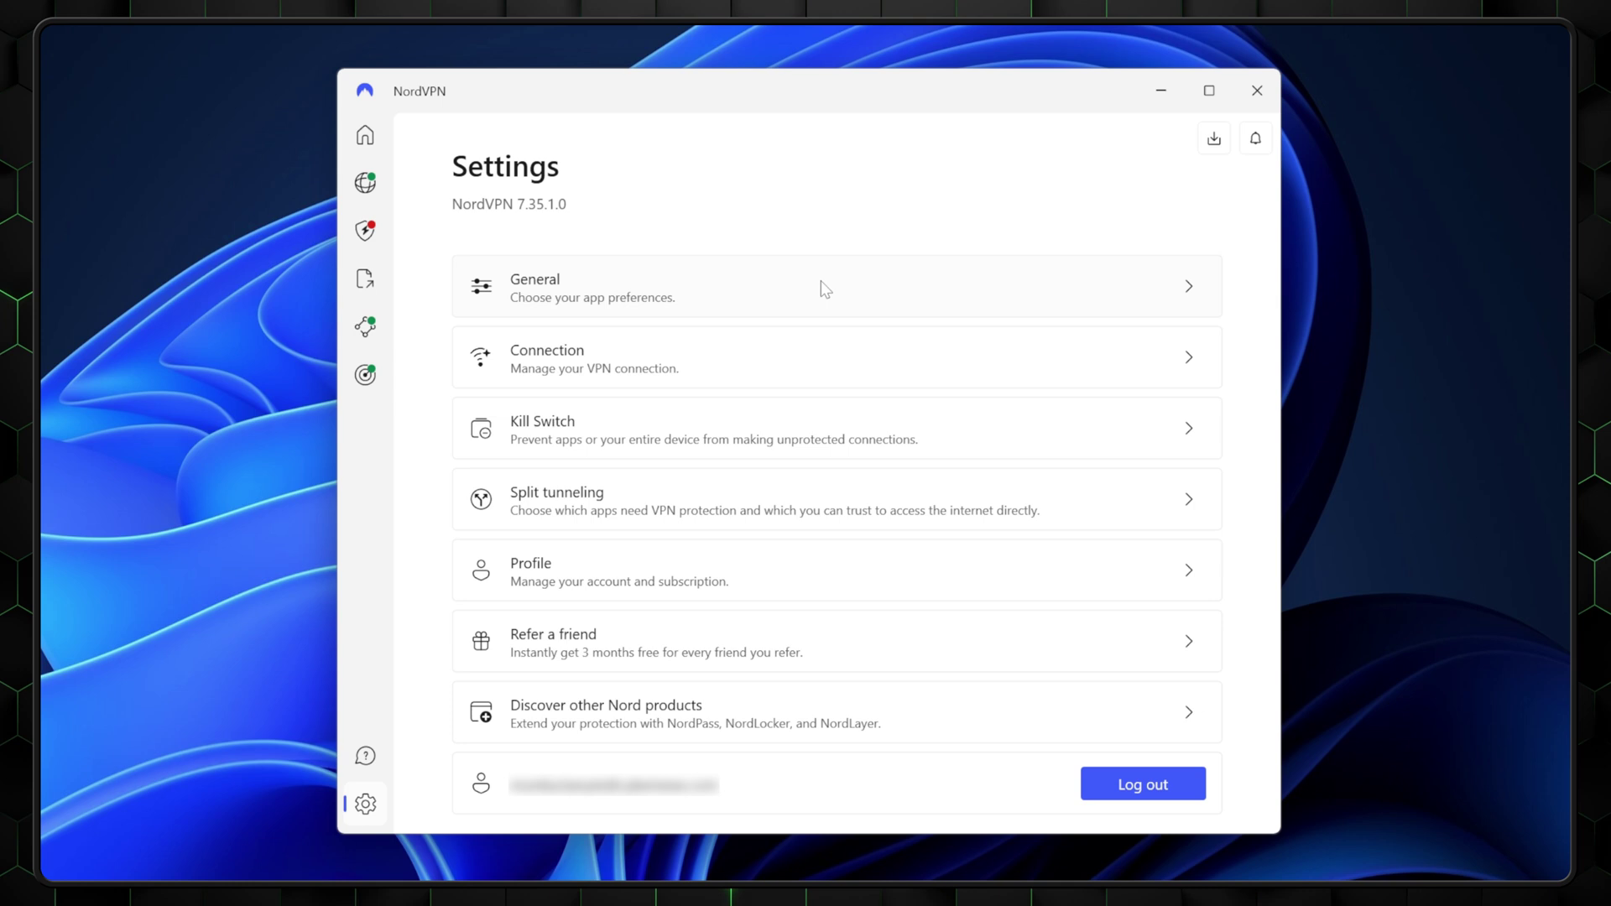
# In General settings, switch Appearance to Dark and back to Light, and toggle background processes off and on
pyautogui.click(824, 289)
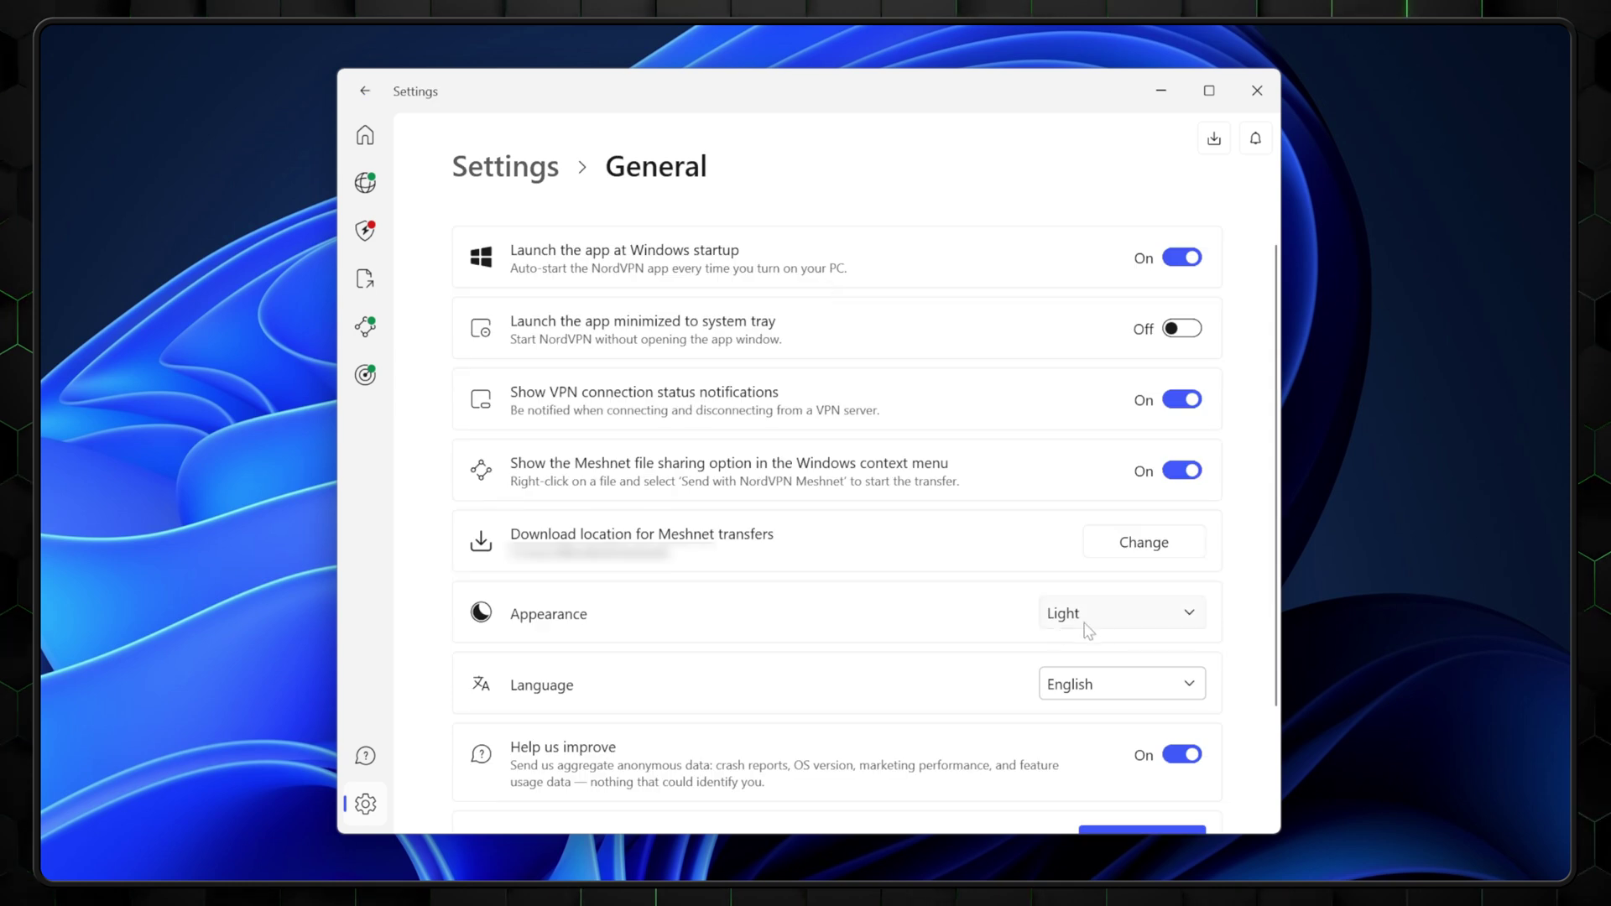
pyautogui.click(1148, 625)
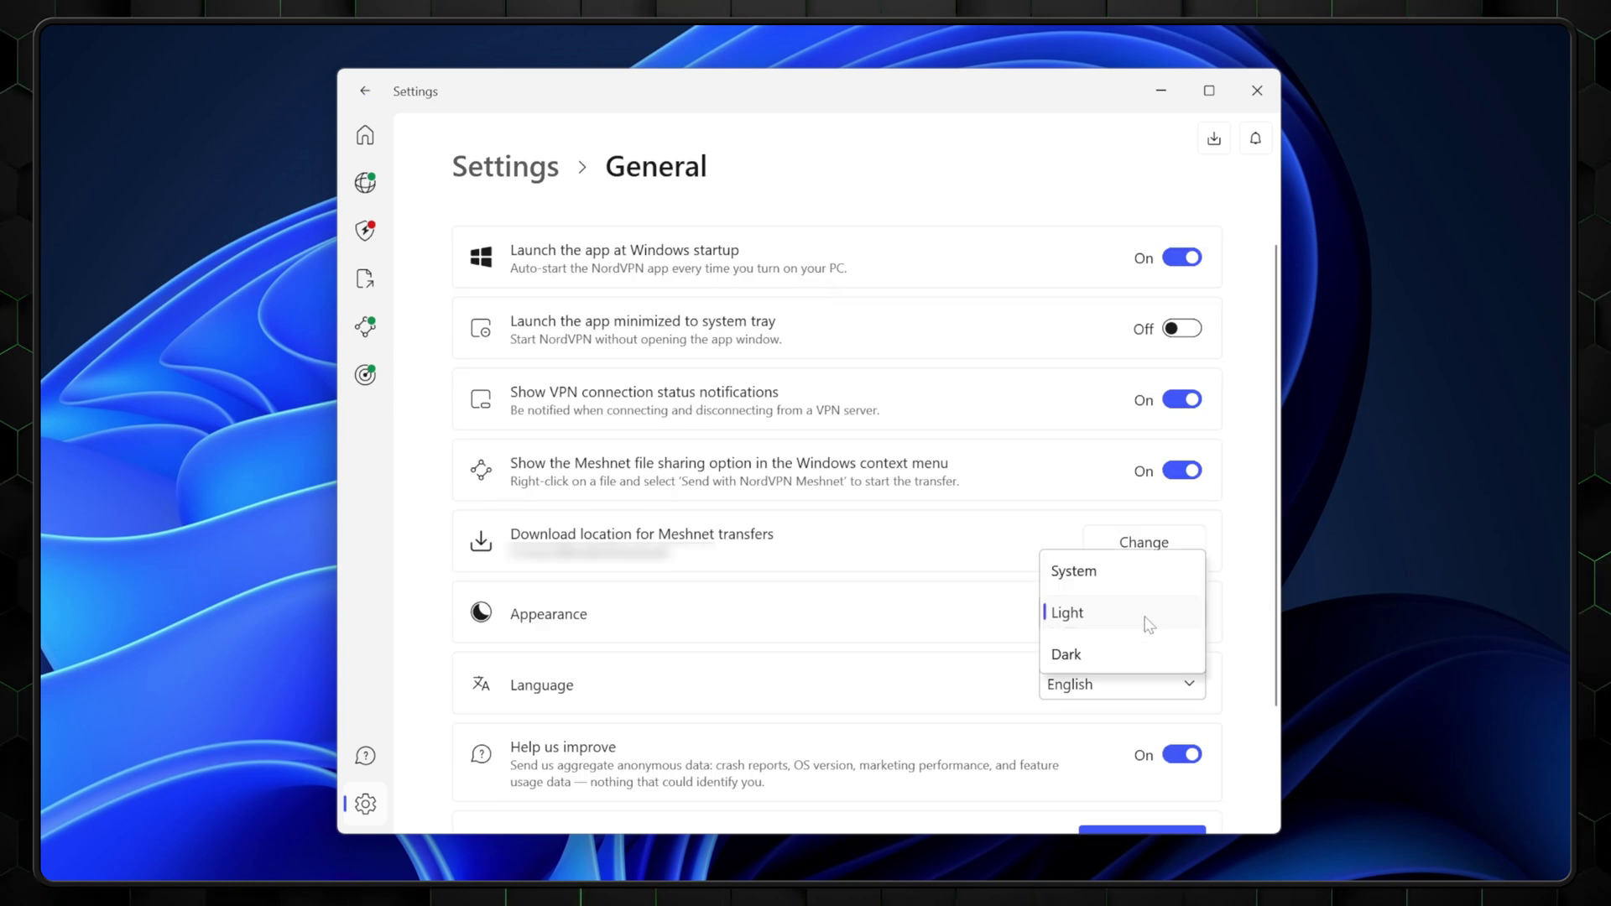
pyautogui.click(1094, 653)
pyautogui.click(1087, 621)
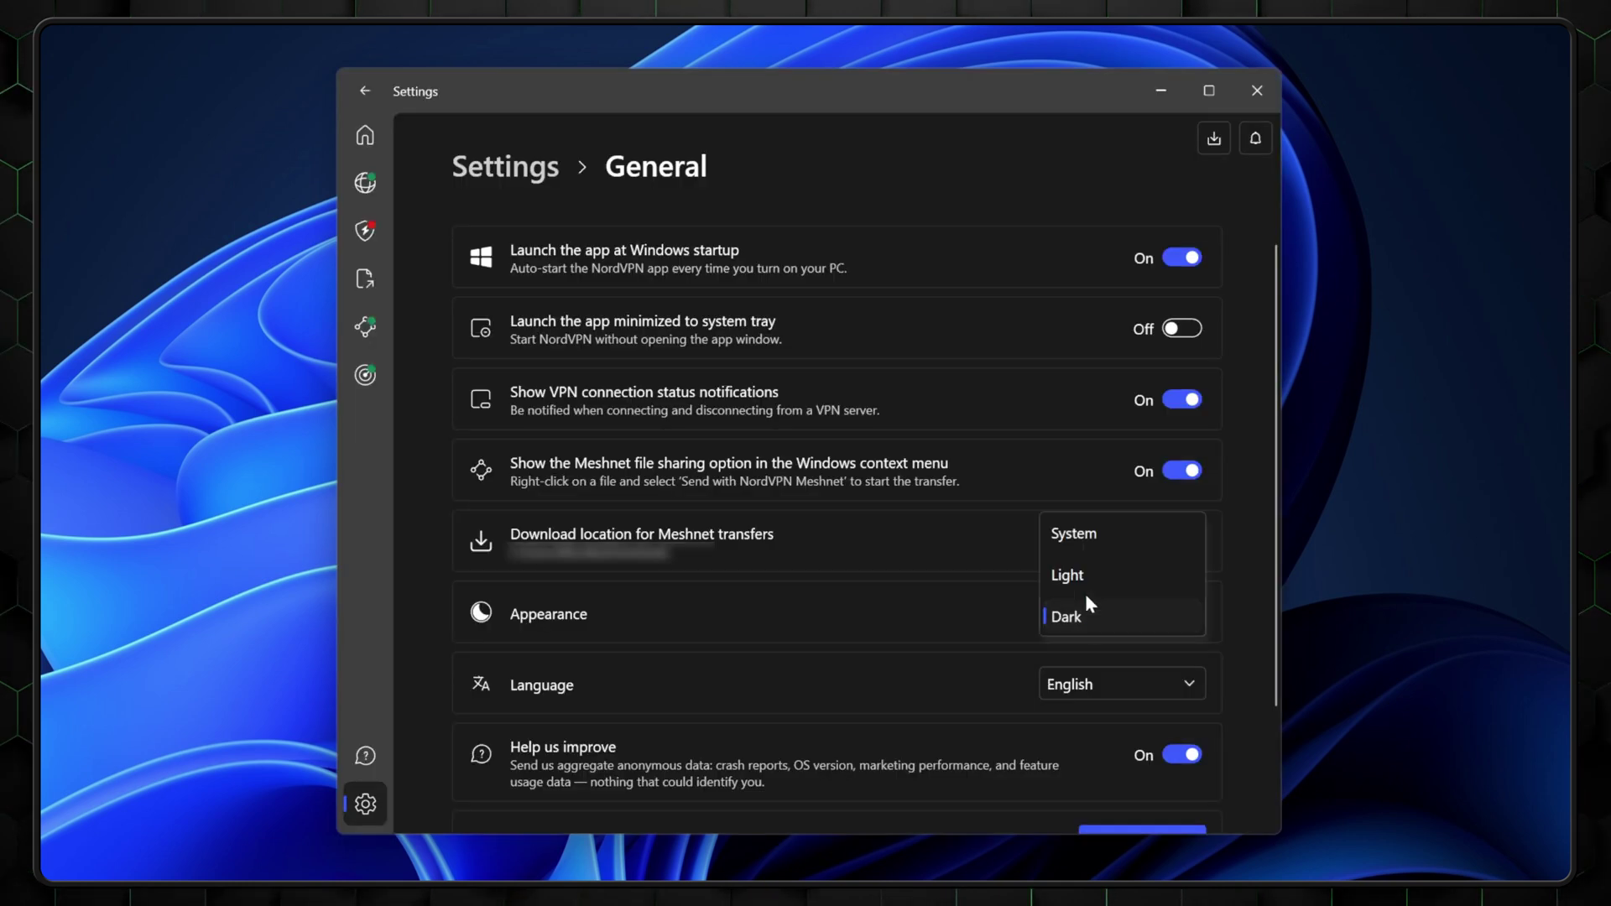
pyautogui.click(1087, 586)
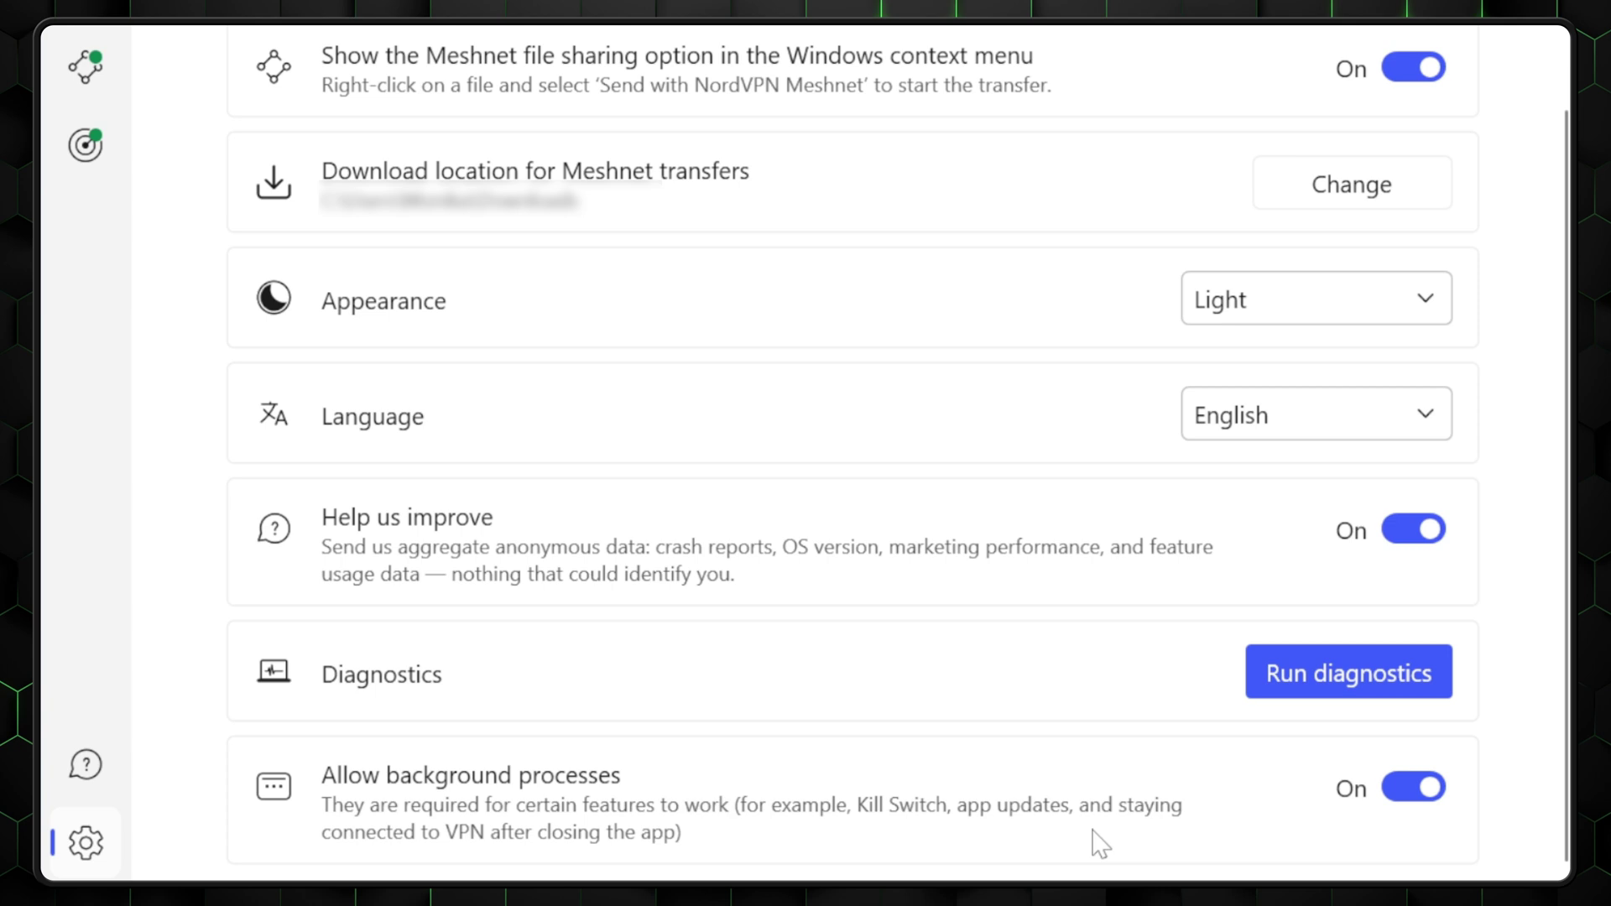
pyautogui.click(1402, 807)
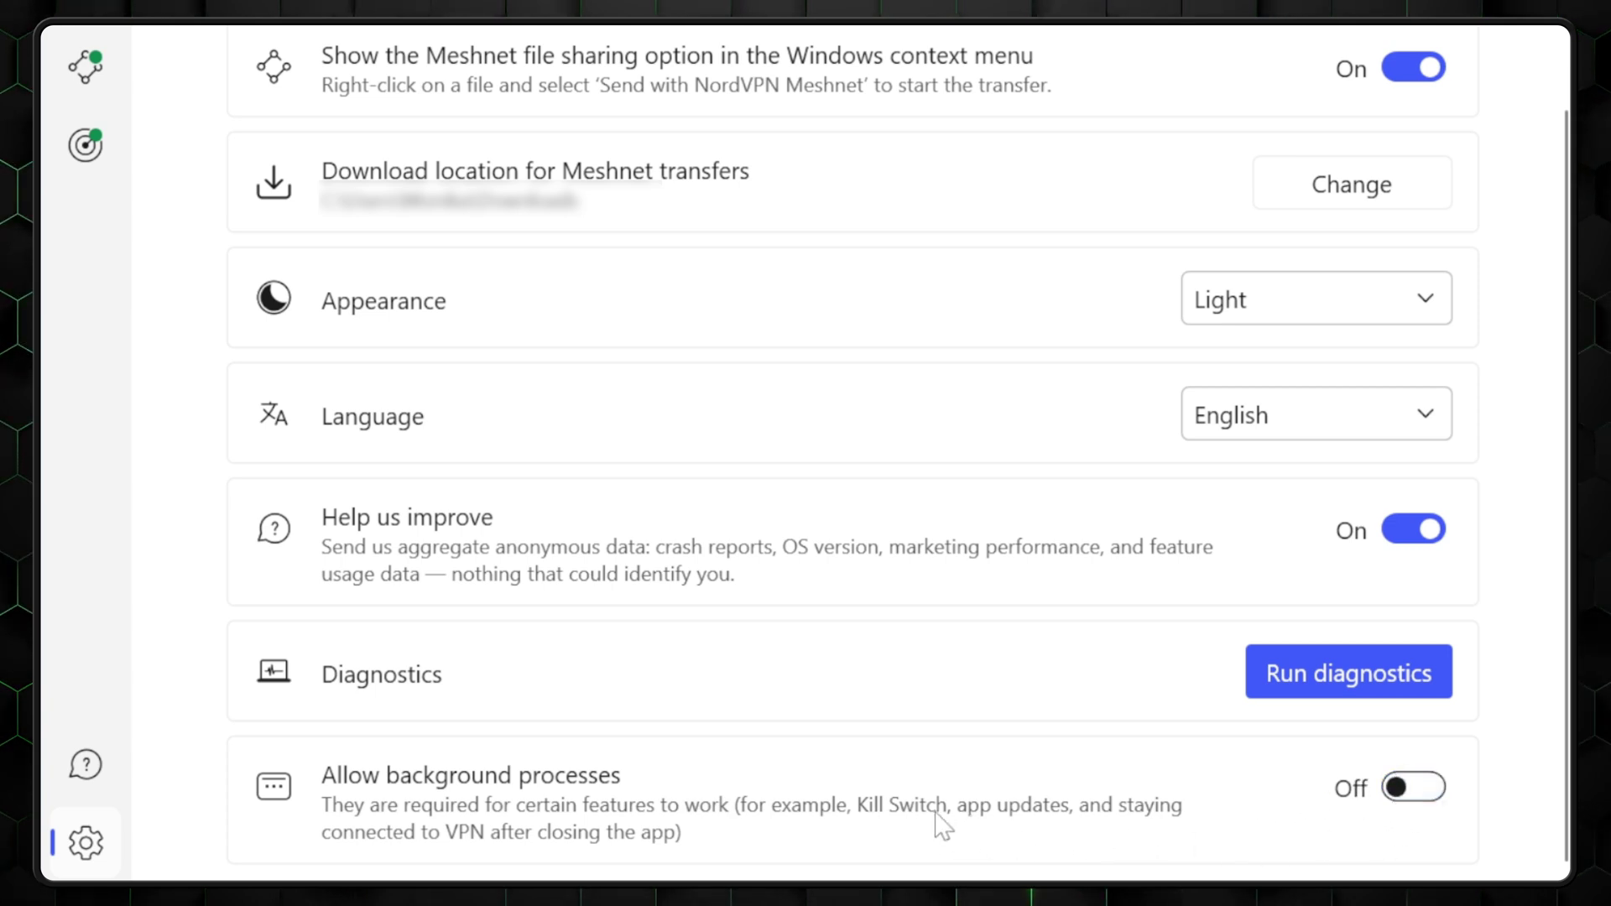
pyautogui.click(1406, 807)
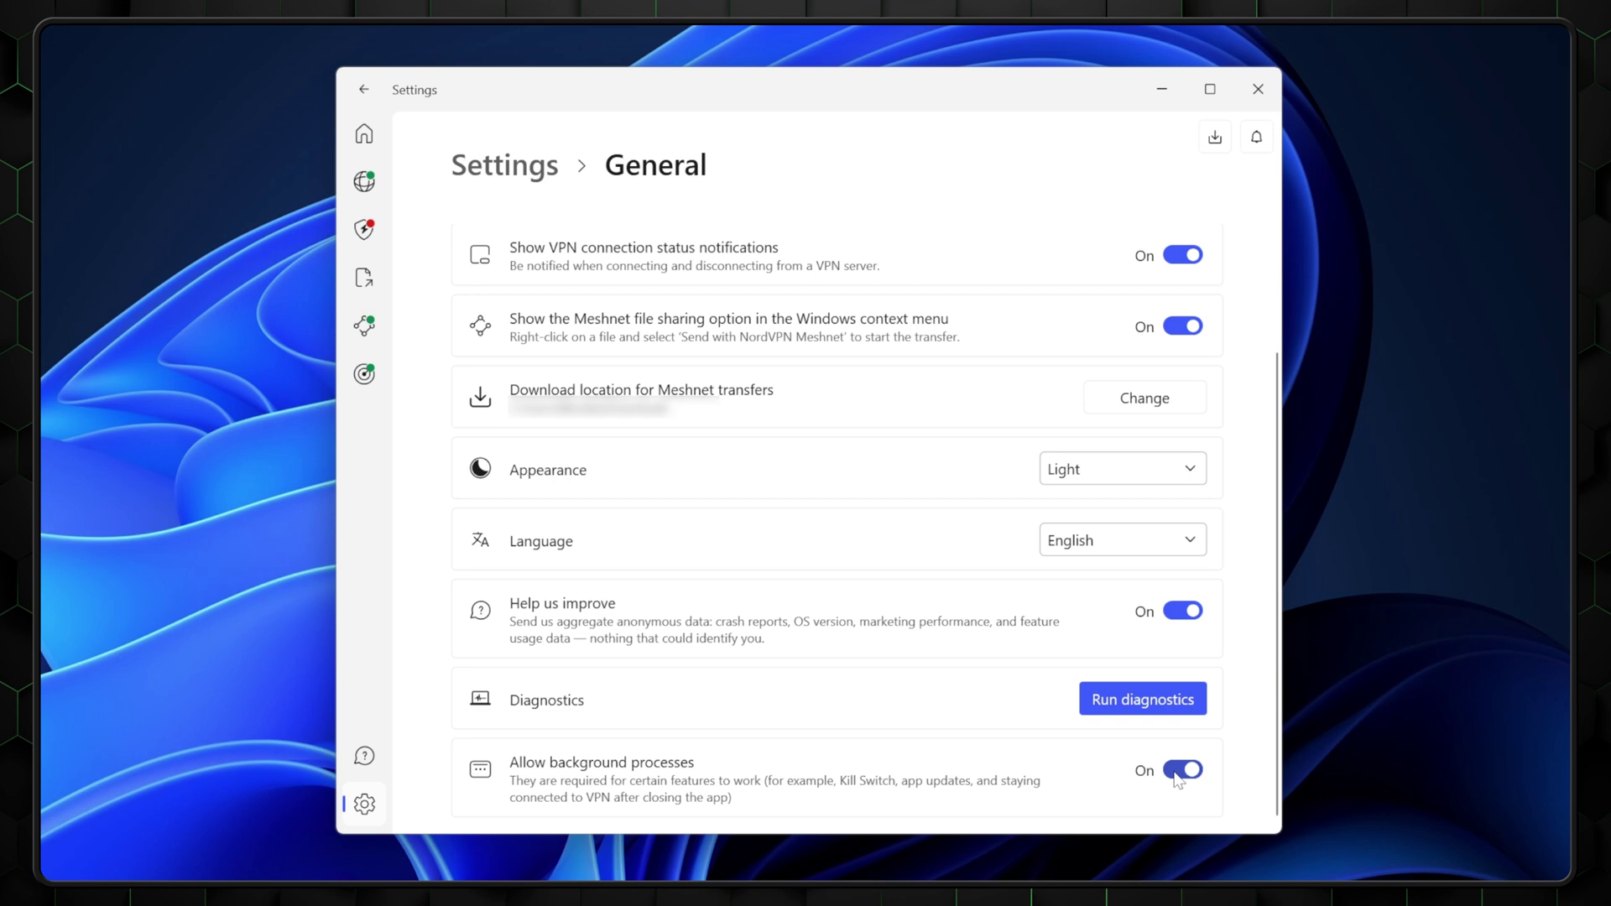
# Turn on the Internet Kill Switch in Settings and return to the settings list
pyautogui.click(365, 93)
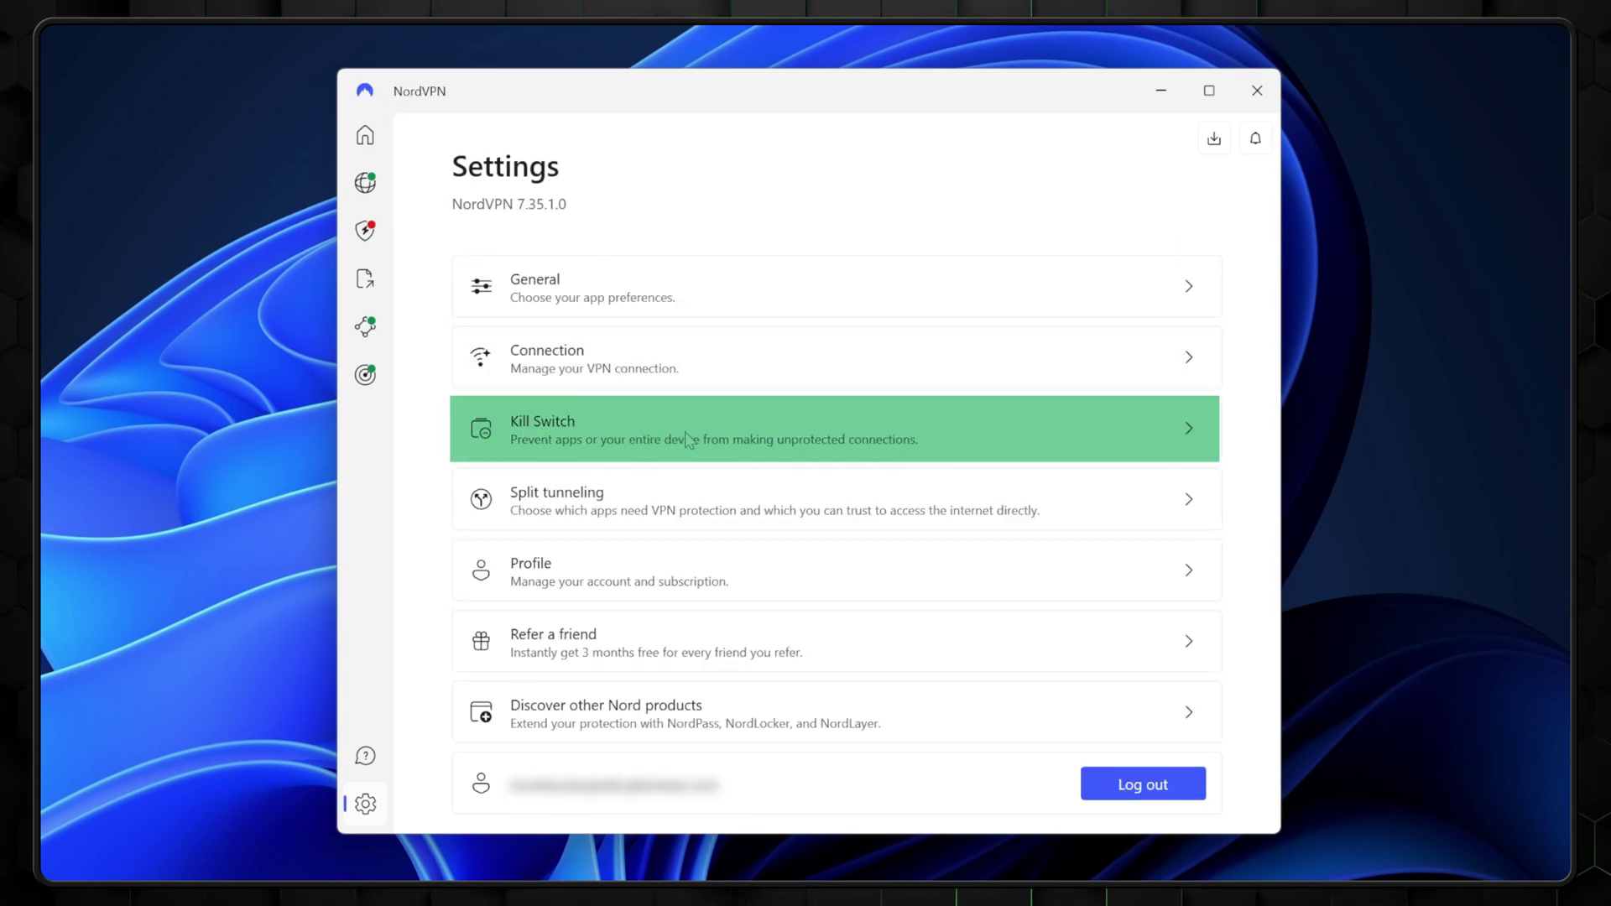
pyautogui.click(973, 437)
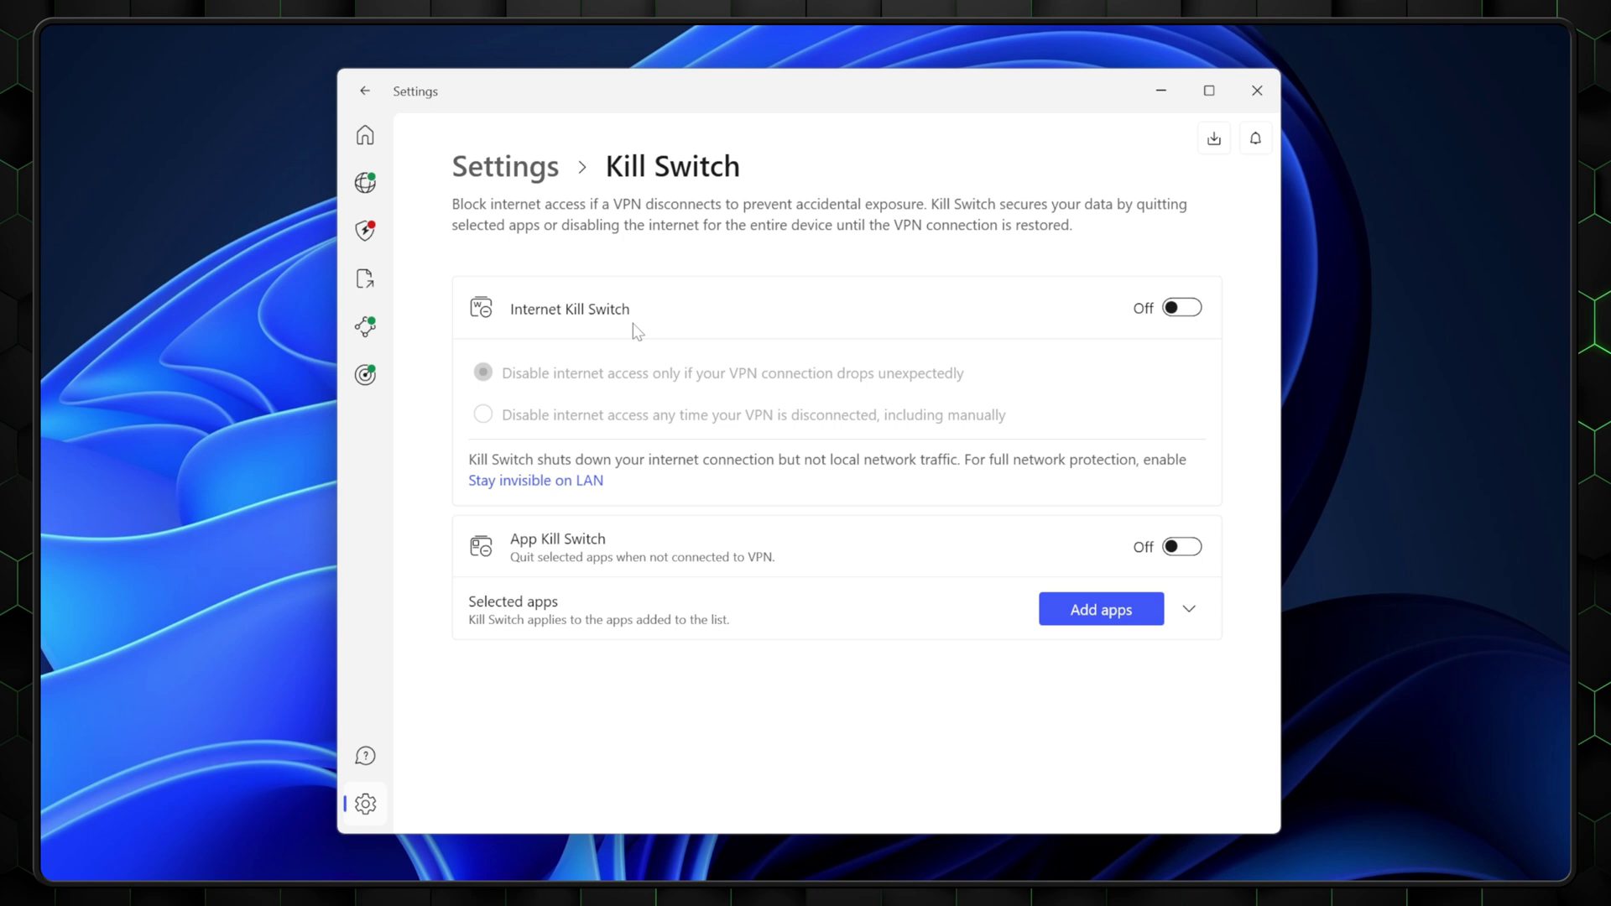
pyautogui.click(1172, 310)
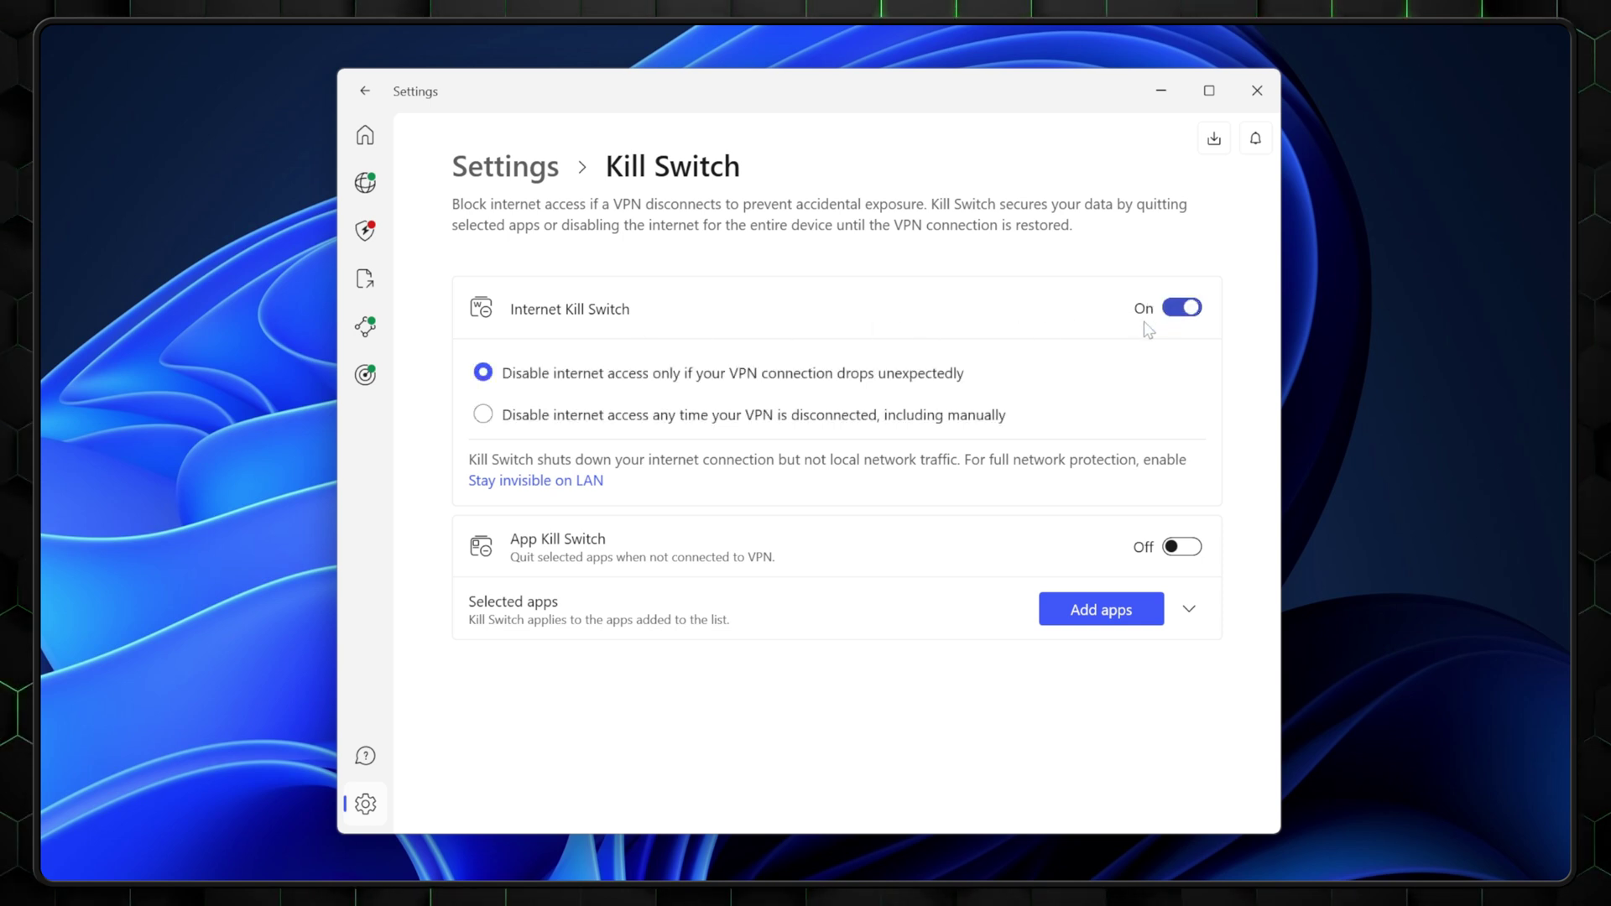
pyautogui.click(372, 96)
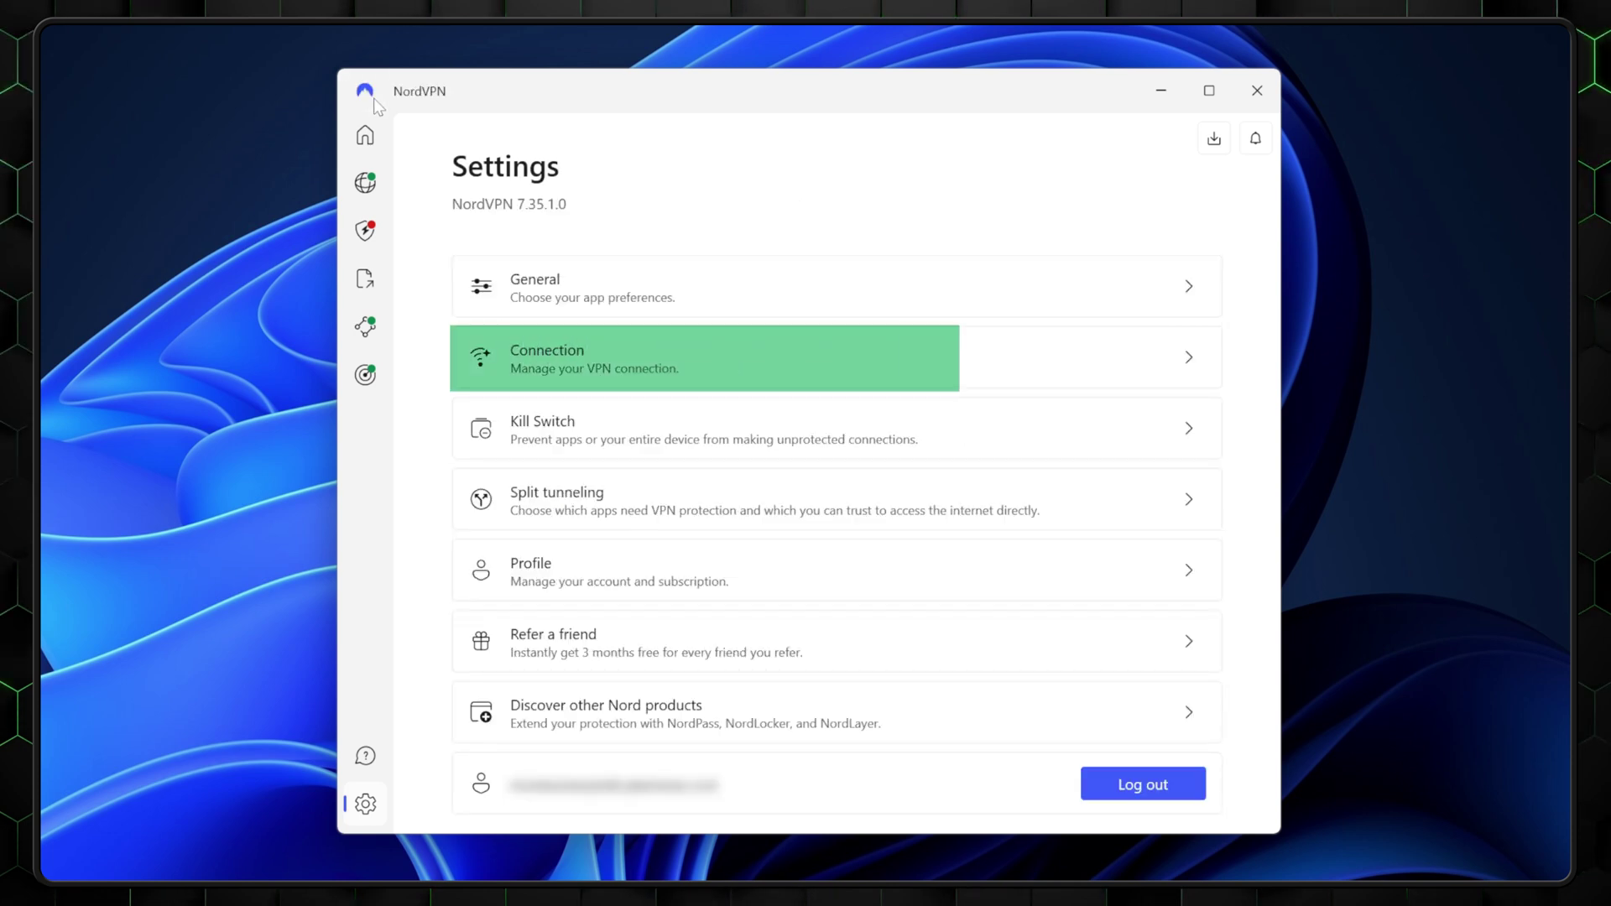
# In Connection settings, switch the VPN protocol to NordLynx, then back to Auto (Recommended)
pyautogui.click(791, 375)
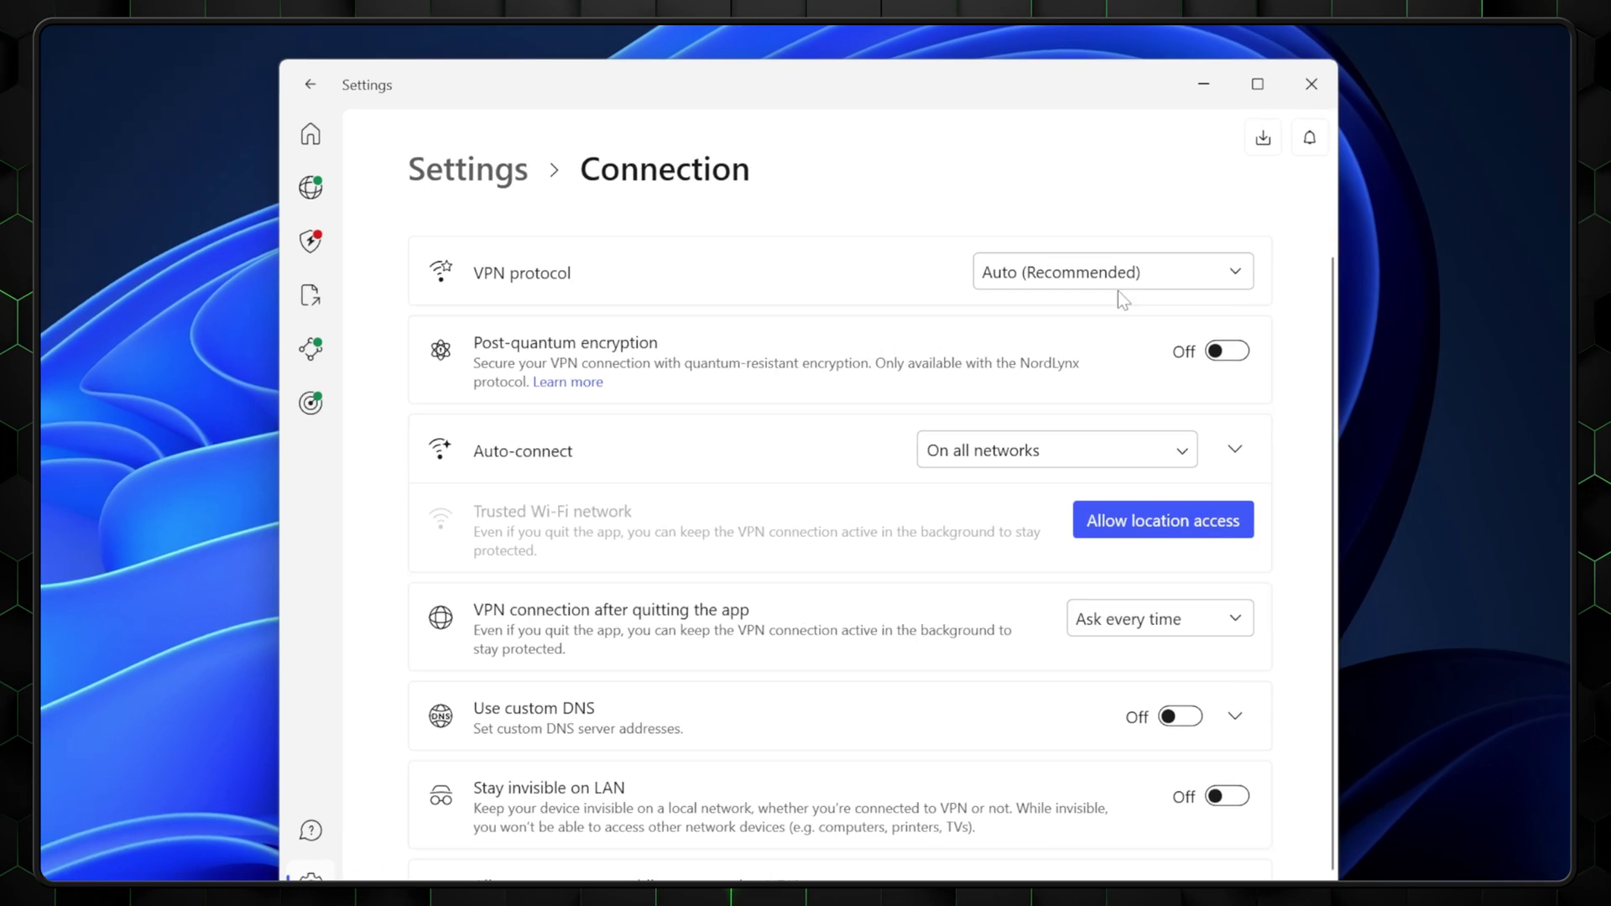
pyautogui.click(1117, 284)
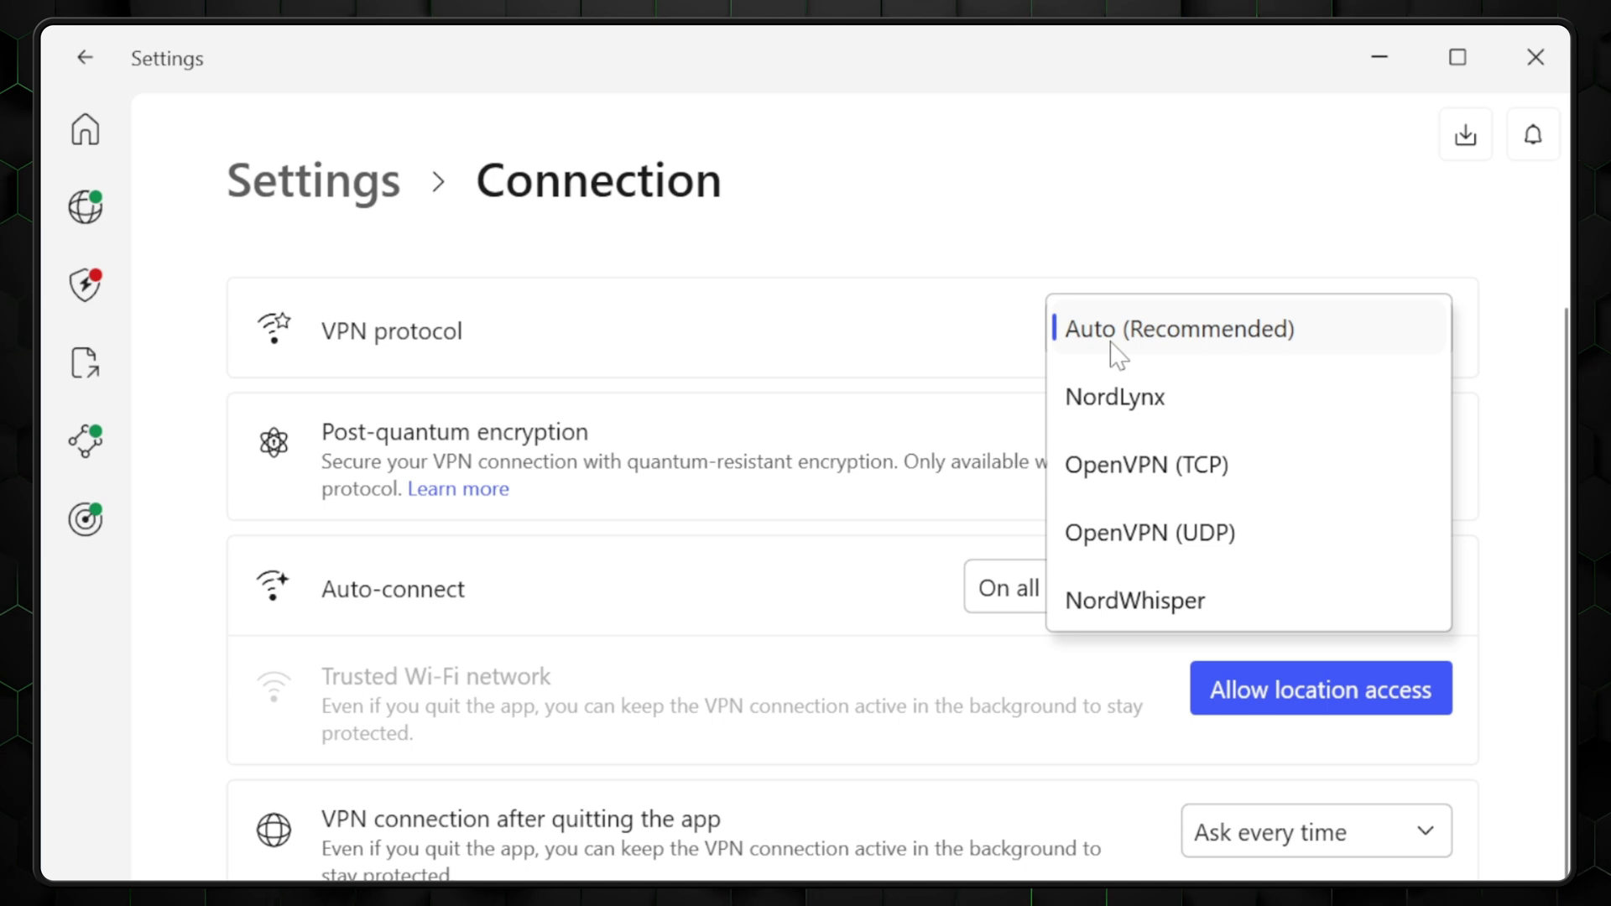
pyautogui.click(1219, 418)
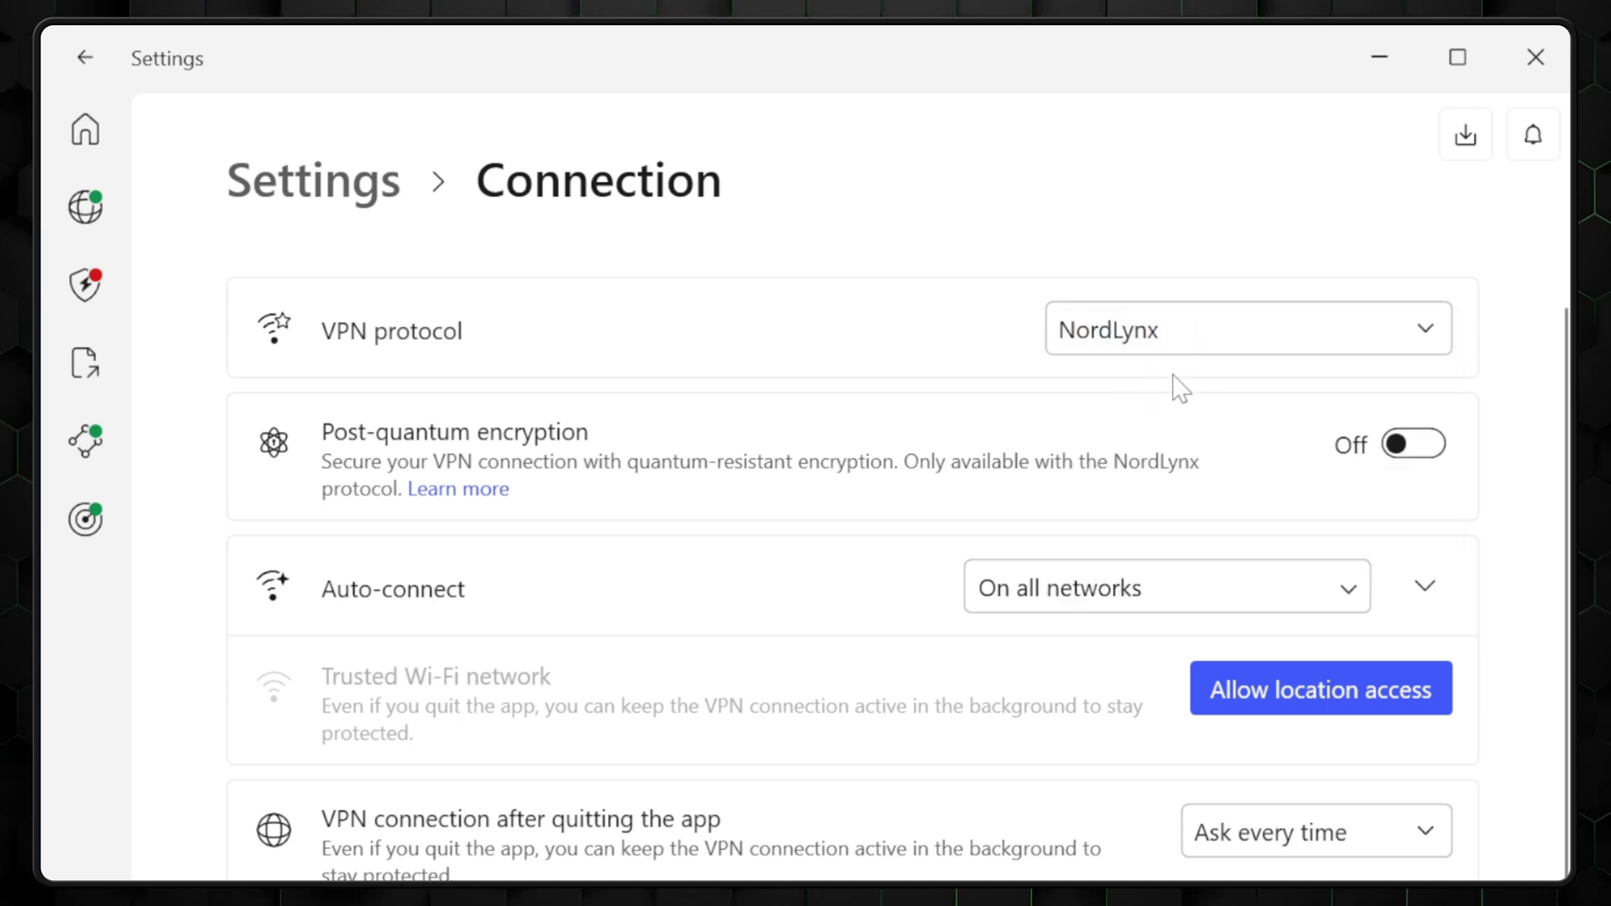
pyautogui.click(1213, 341)
pyautogui.click(1166, 273)
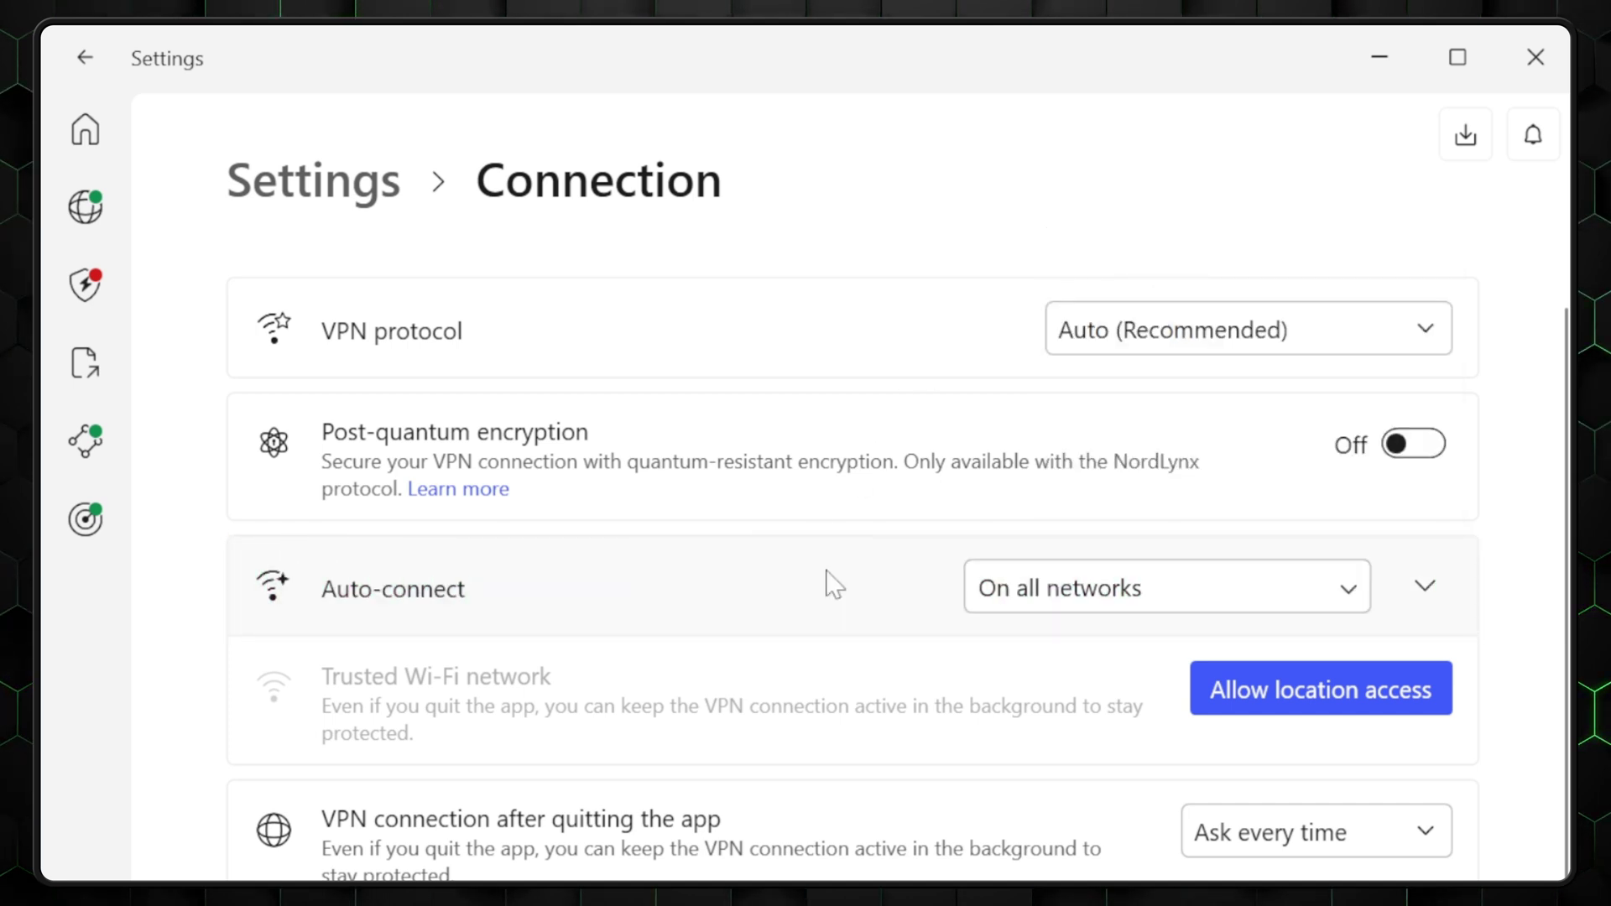
# Review auto-connect network and server options, allow location access, and expand Use custom DNS
pyautogui.click(1351, 589)
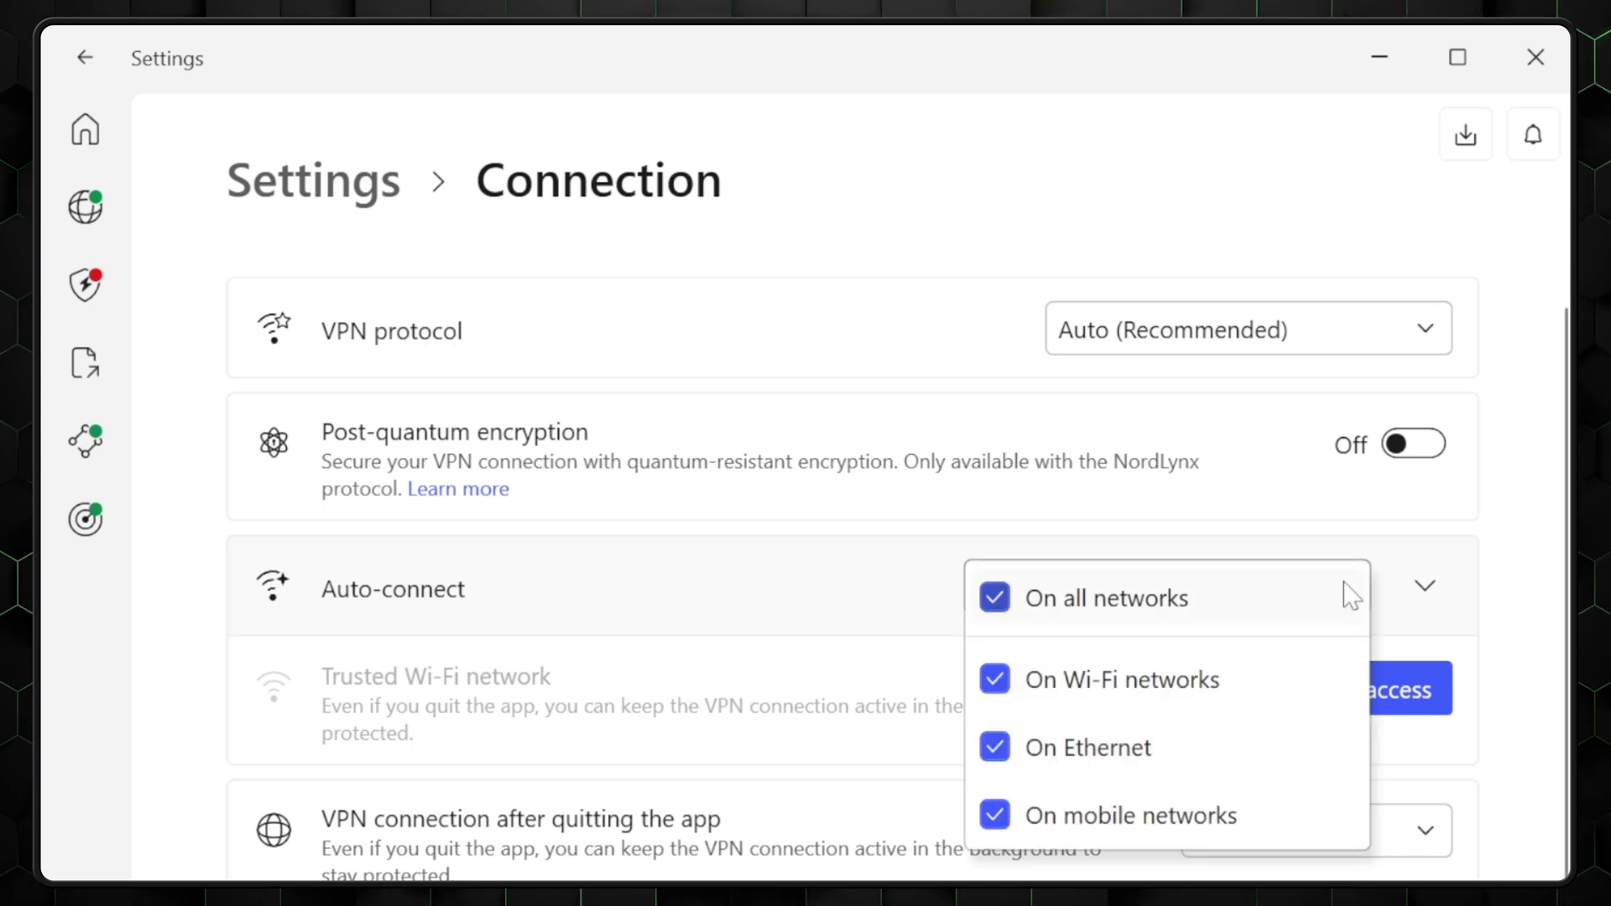
pyautogui.click(1351, 596)
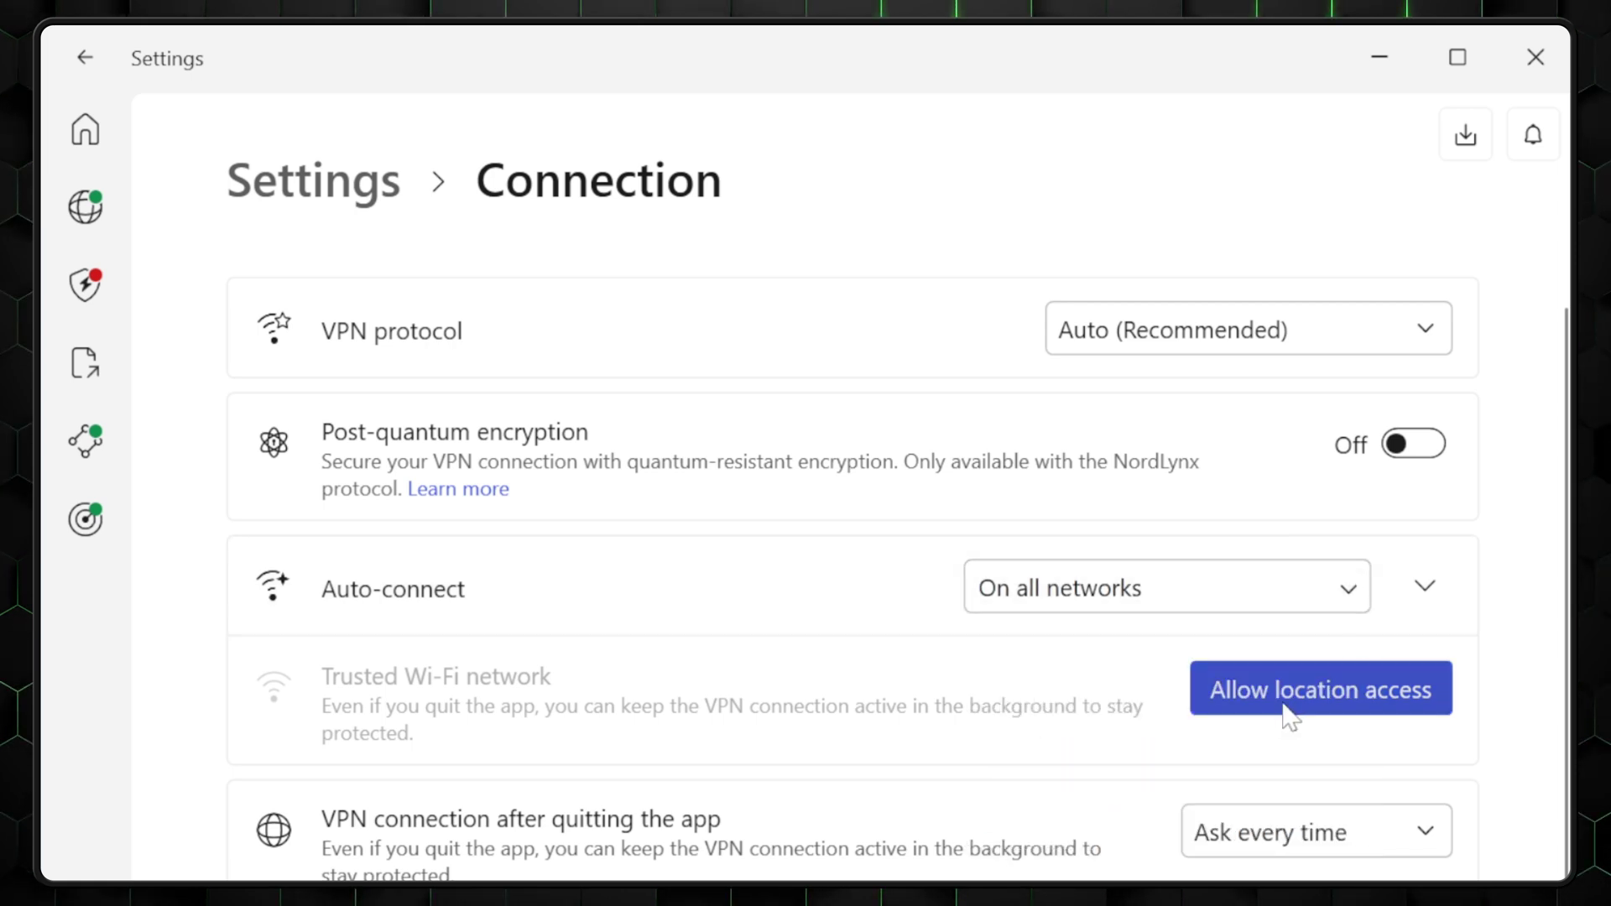
pyautogui.click(1289, 717)
pyautogui.click(1425, 587)
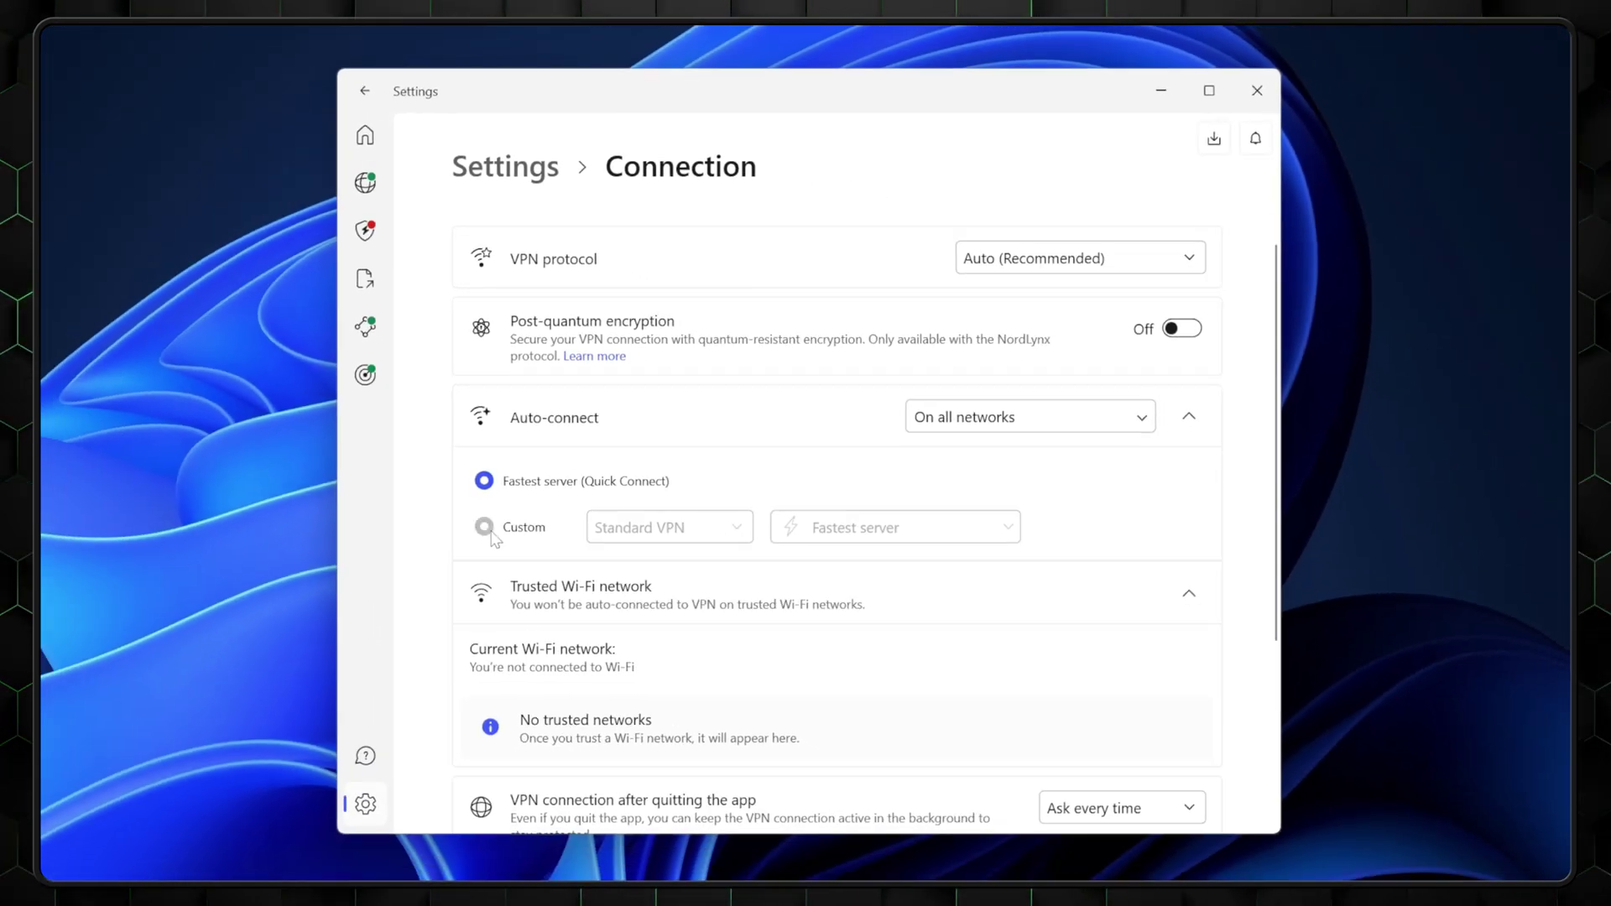
pyautogui.click(932, 527)
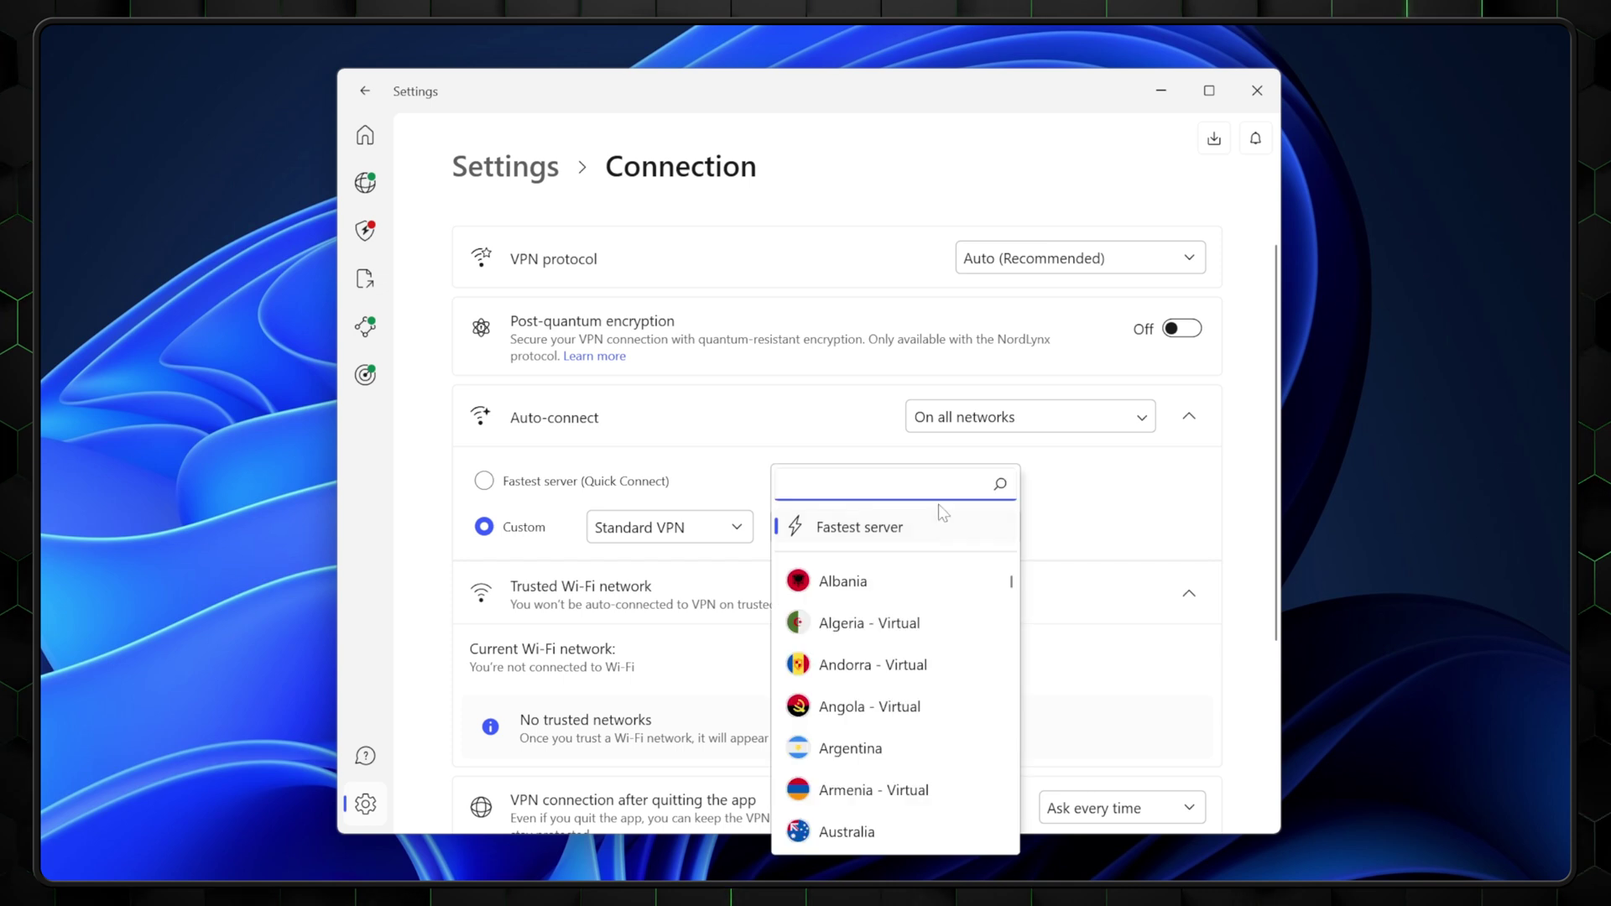
pyautogui.click(1051, 526)
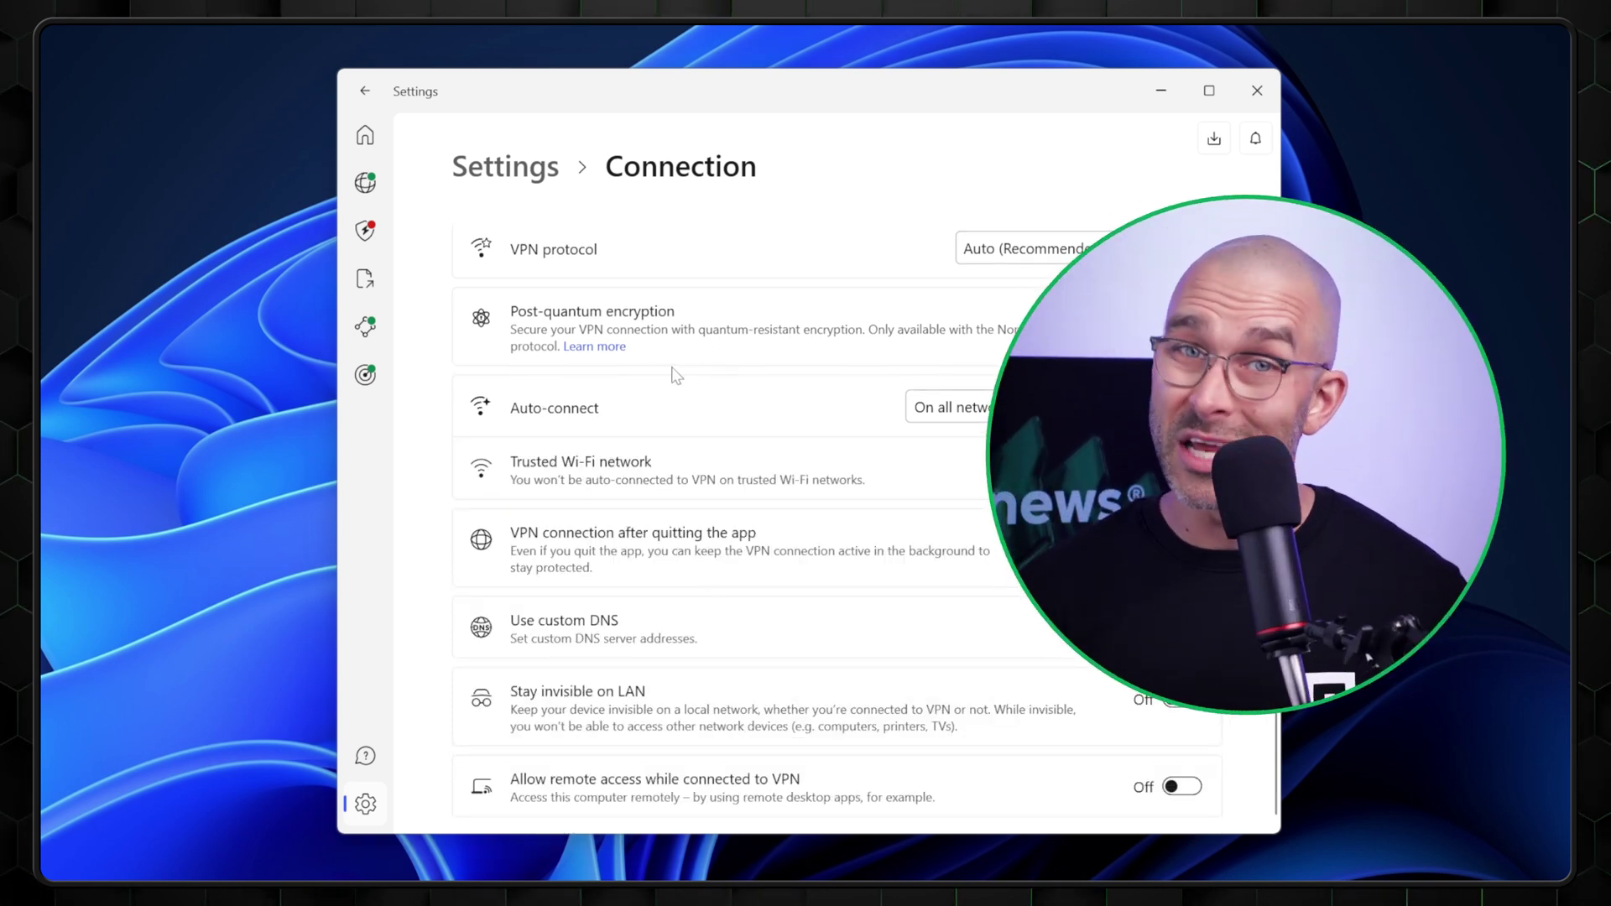
pyautogui.click(837, 630)
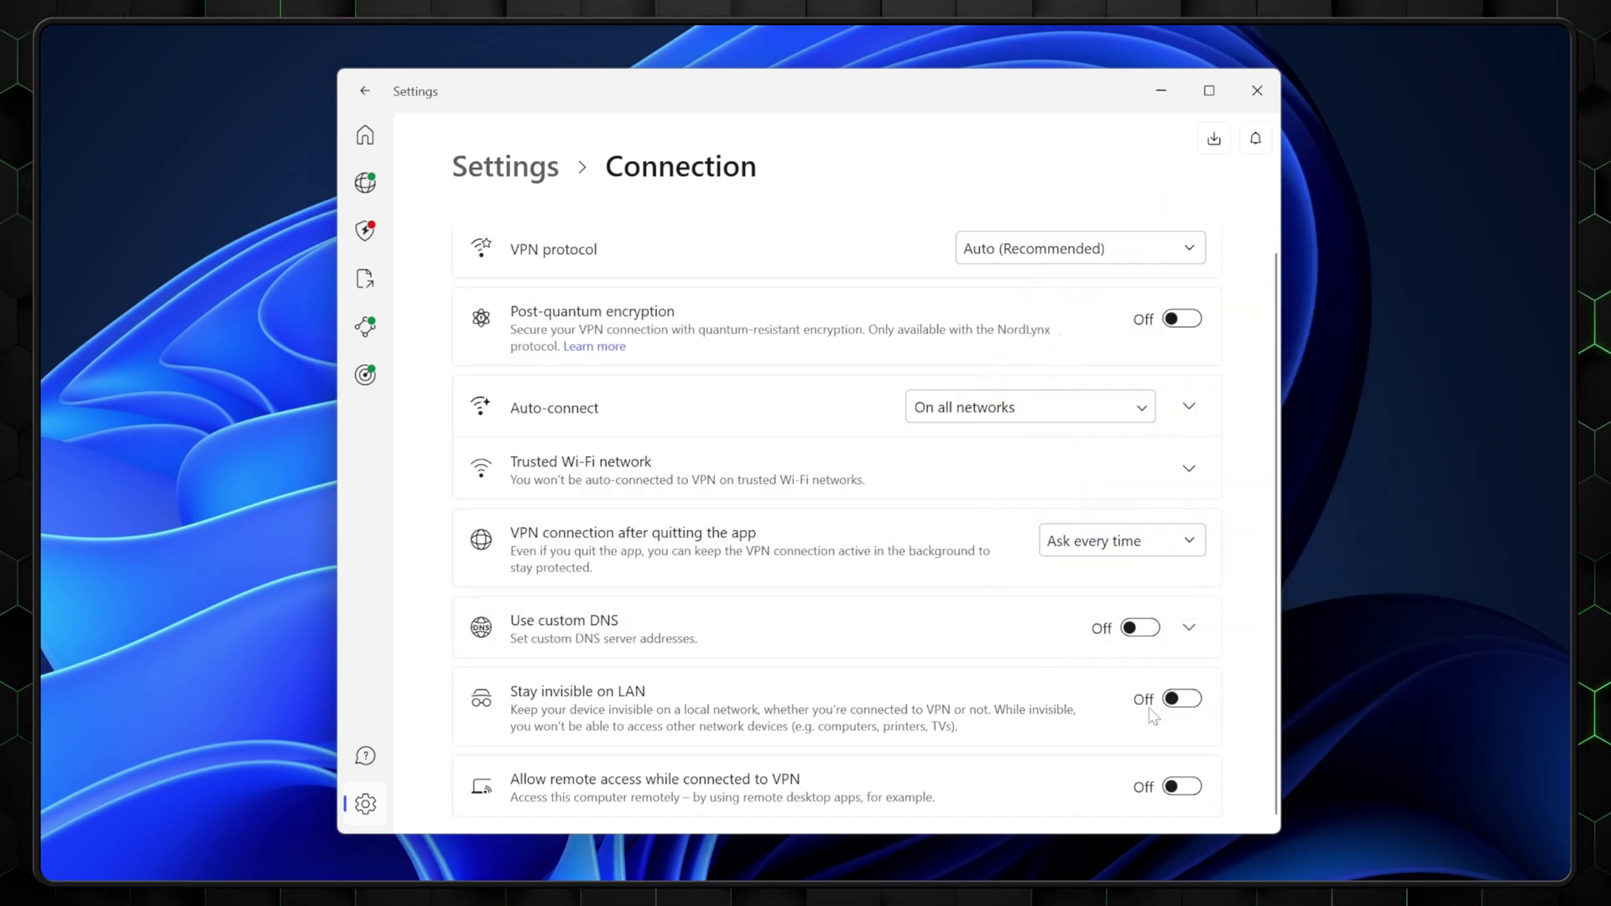
# Add Spotify to the split tunneling list of selected apps
pyautogui.click(363, 92)
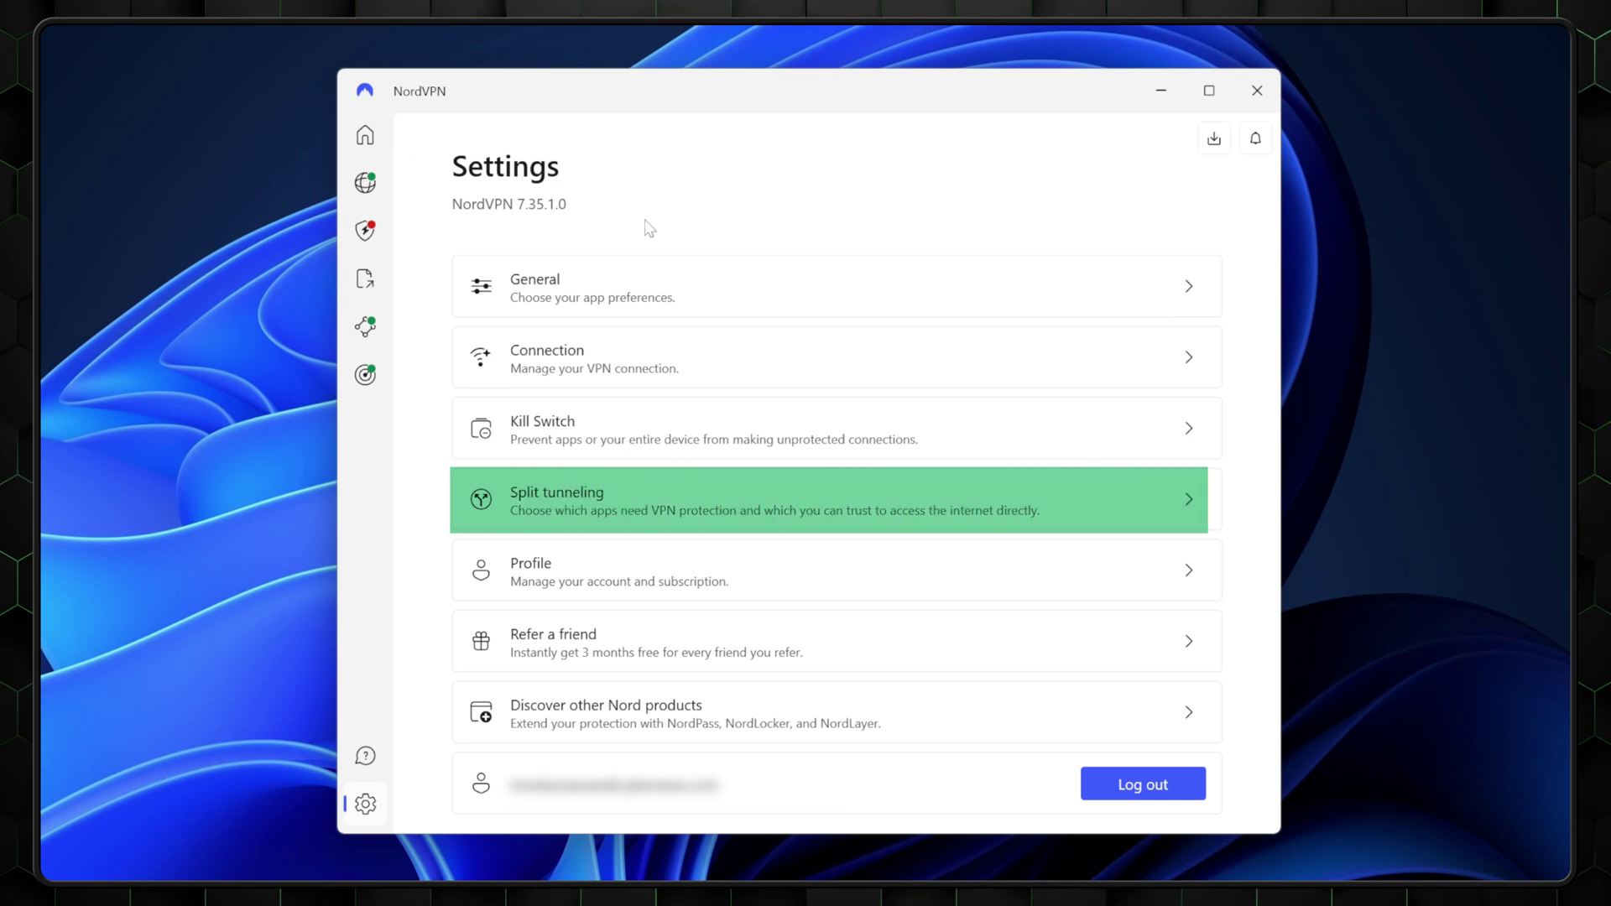
pyautogui.click(815, 498)
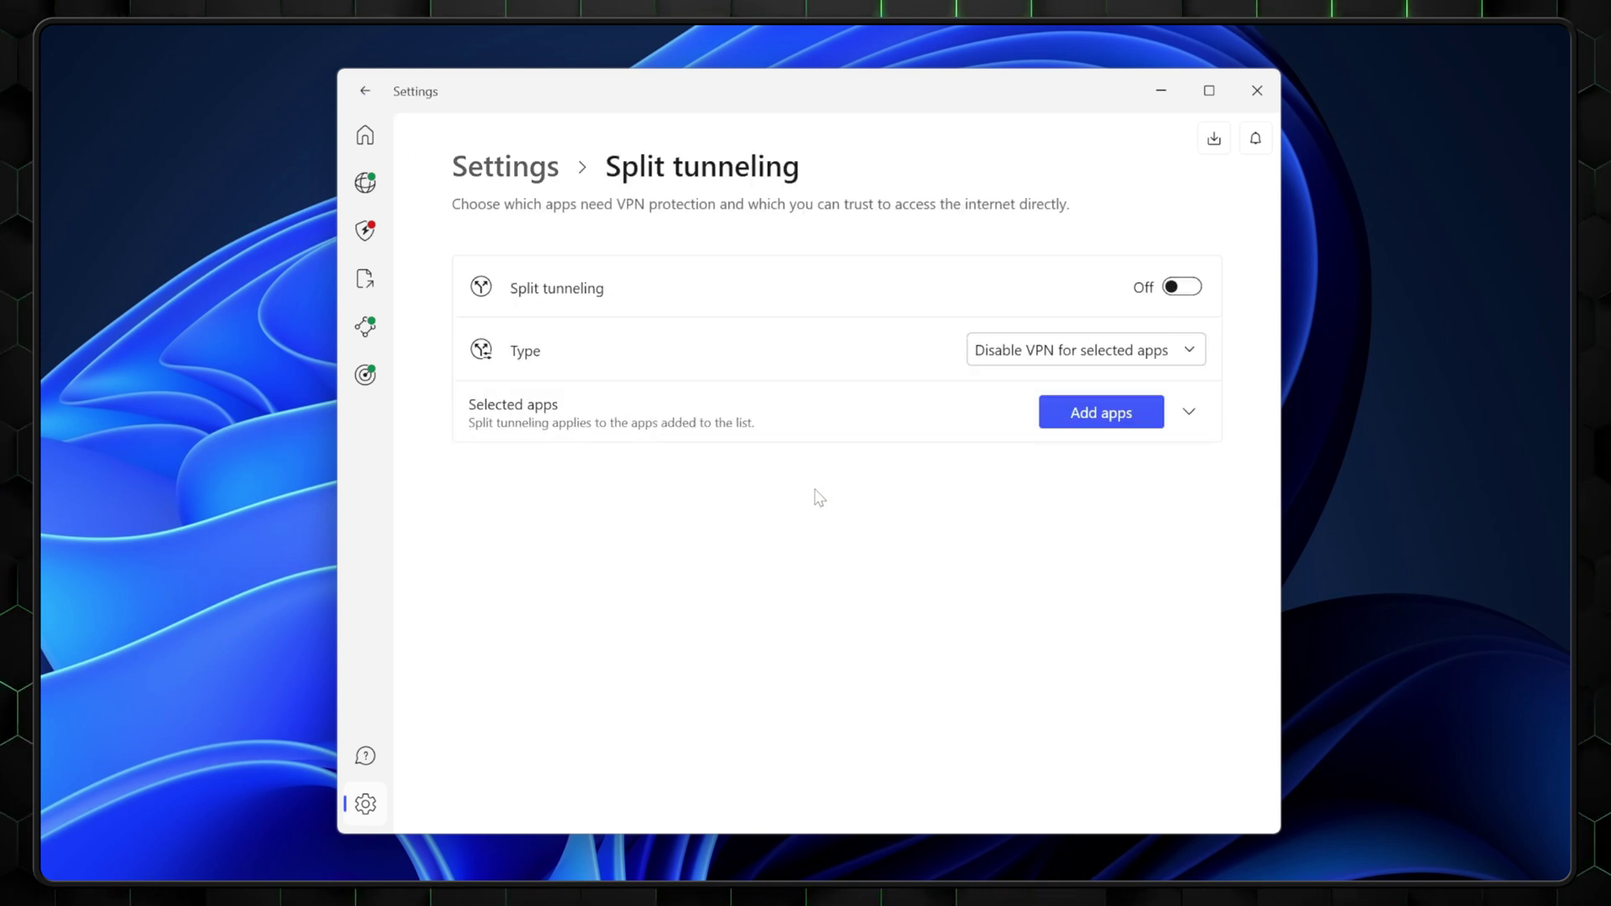
pyautogui.click(1102, 415)
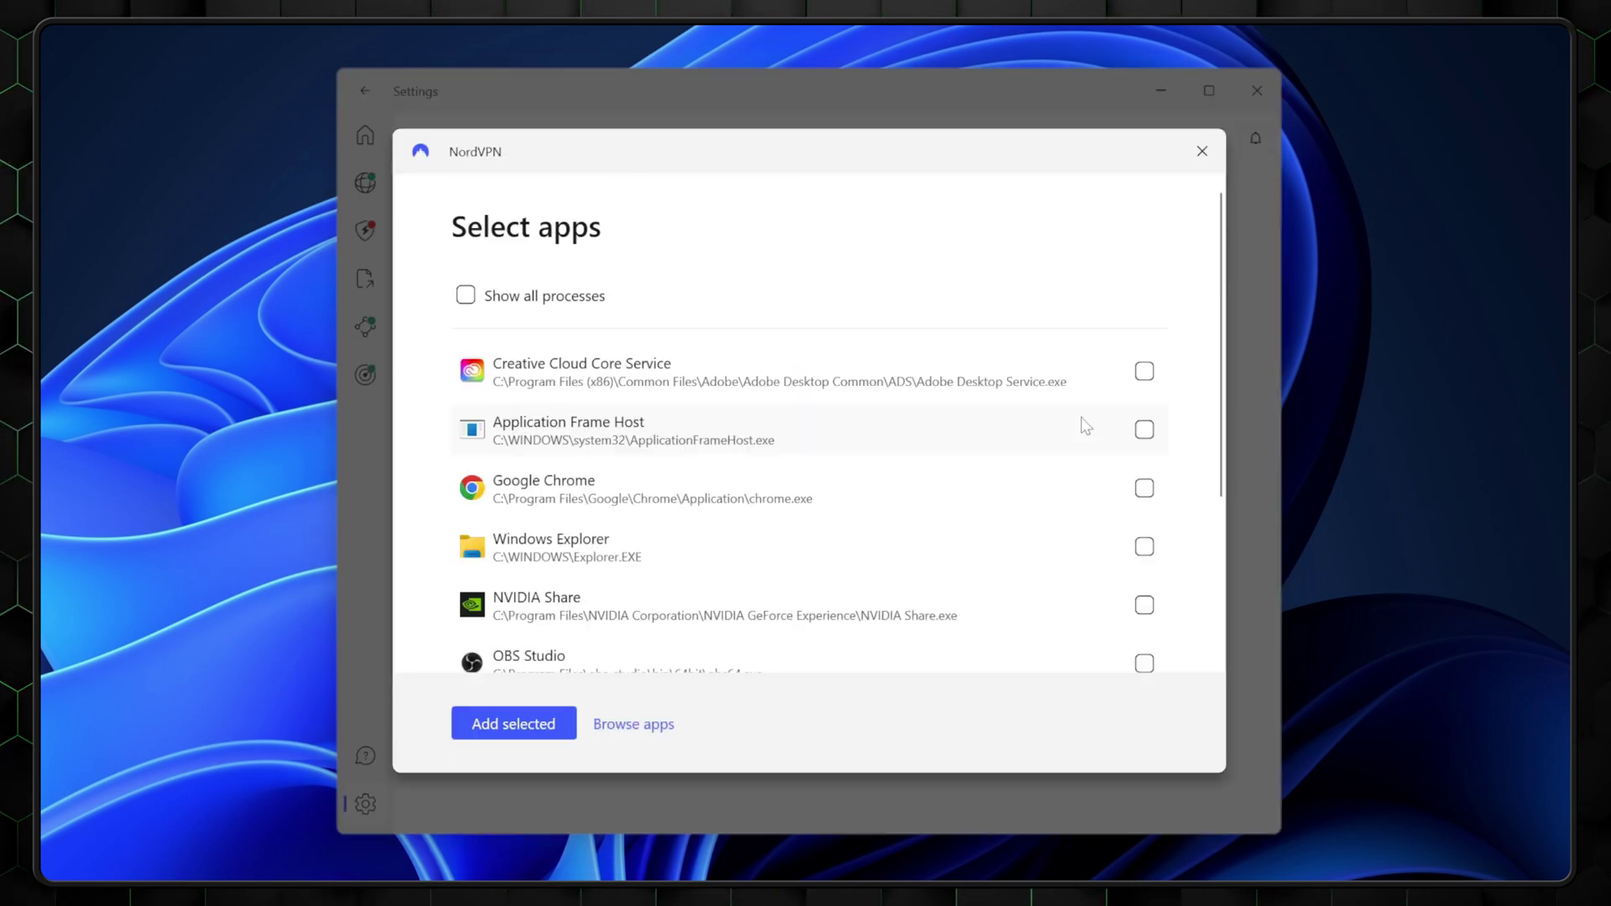
pyautogui.scroll(-4, 1082, 426)
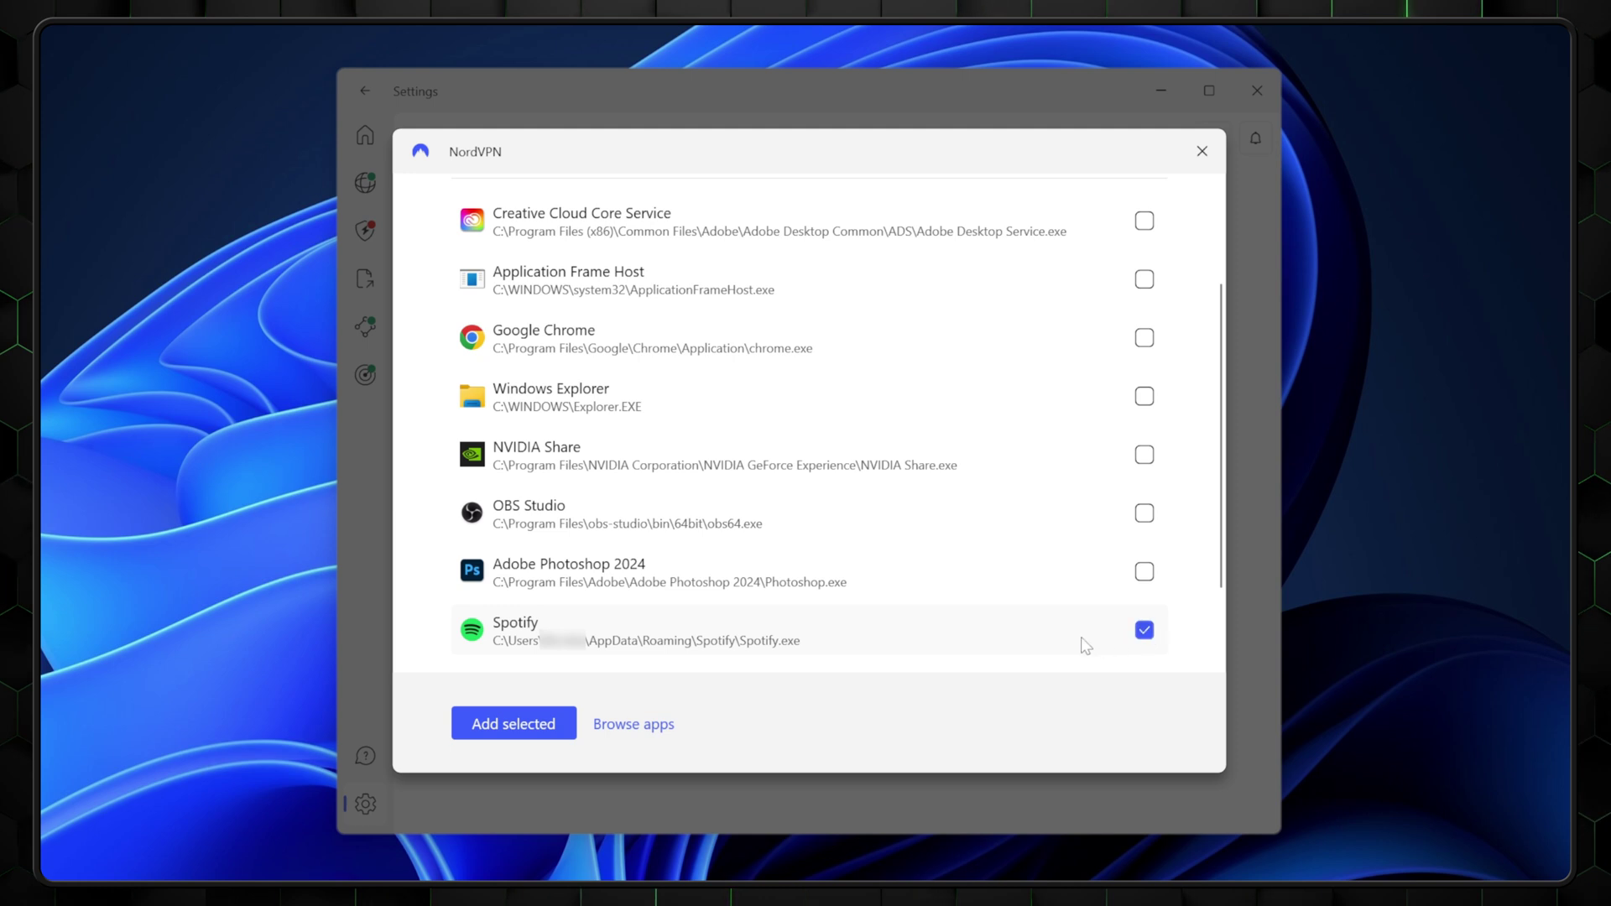
pyautogui.click(542, 730)
# Browse the disk and add steam.exe to the split tunneling apps
pyautogui.click(1119, 426)
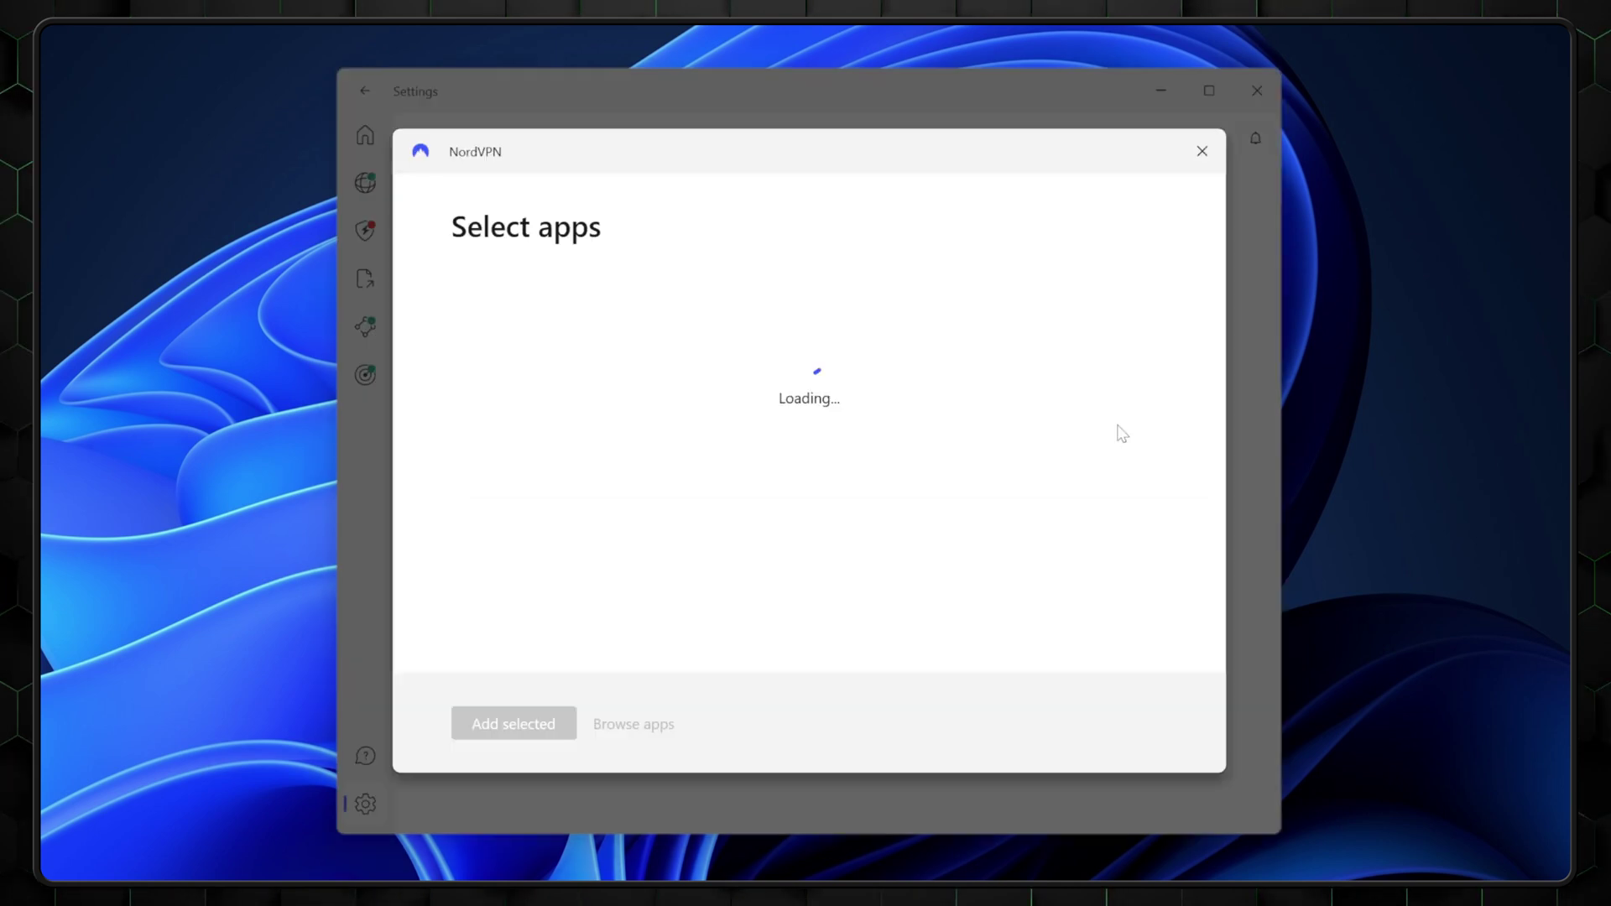
pyautogui.click(633, 726)
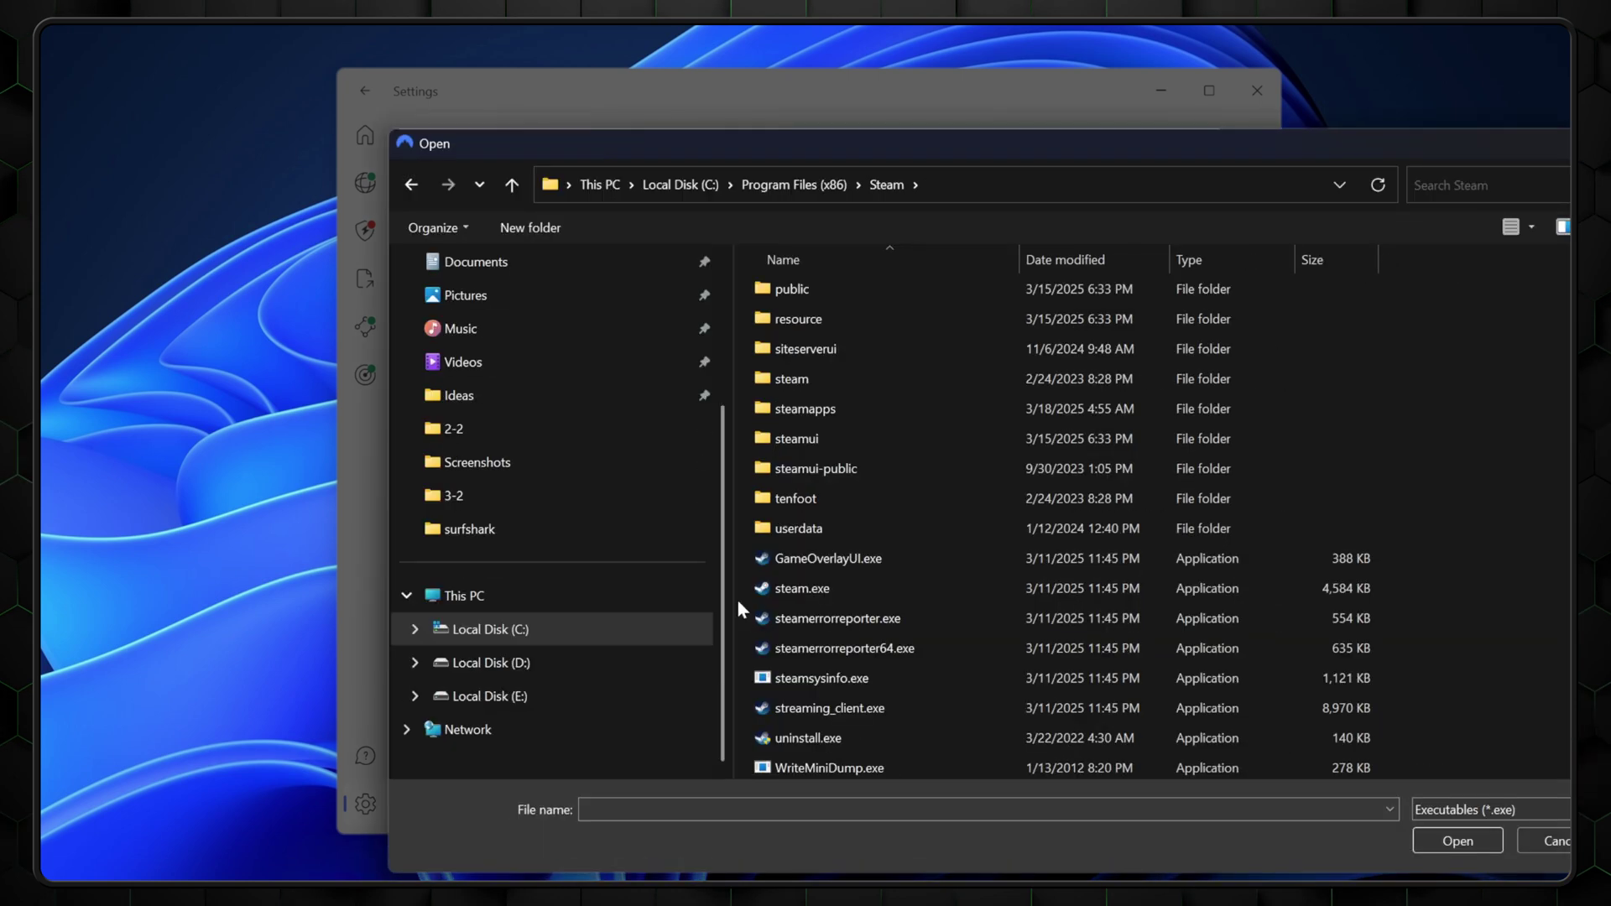
pyautogui.doubleClick(834, 712)
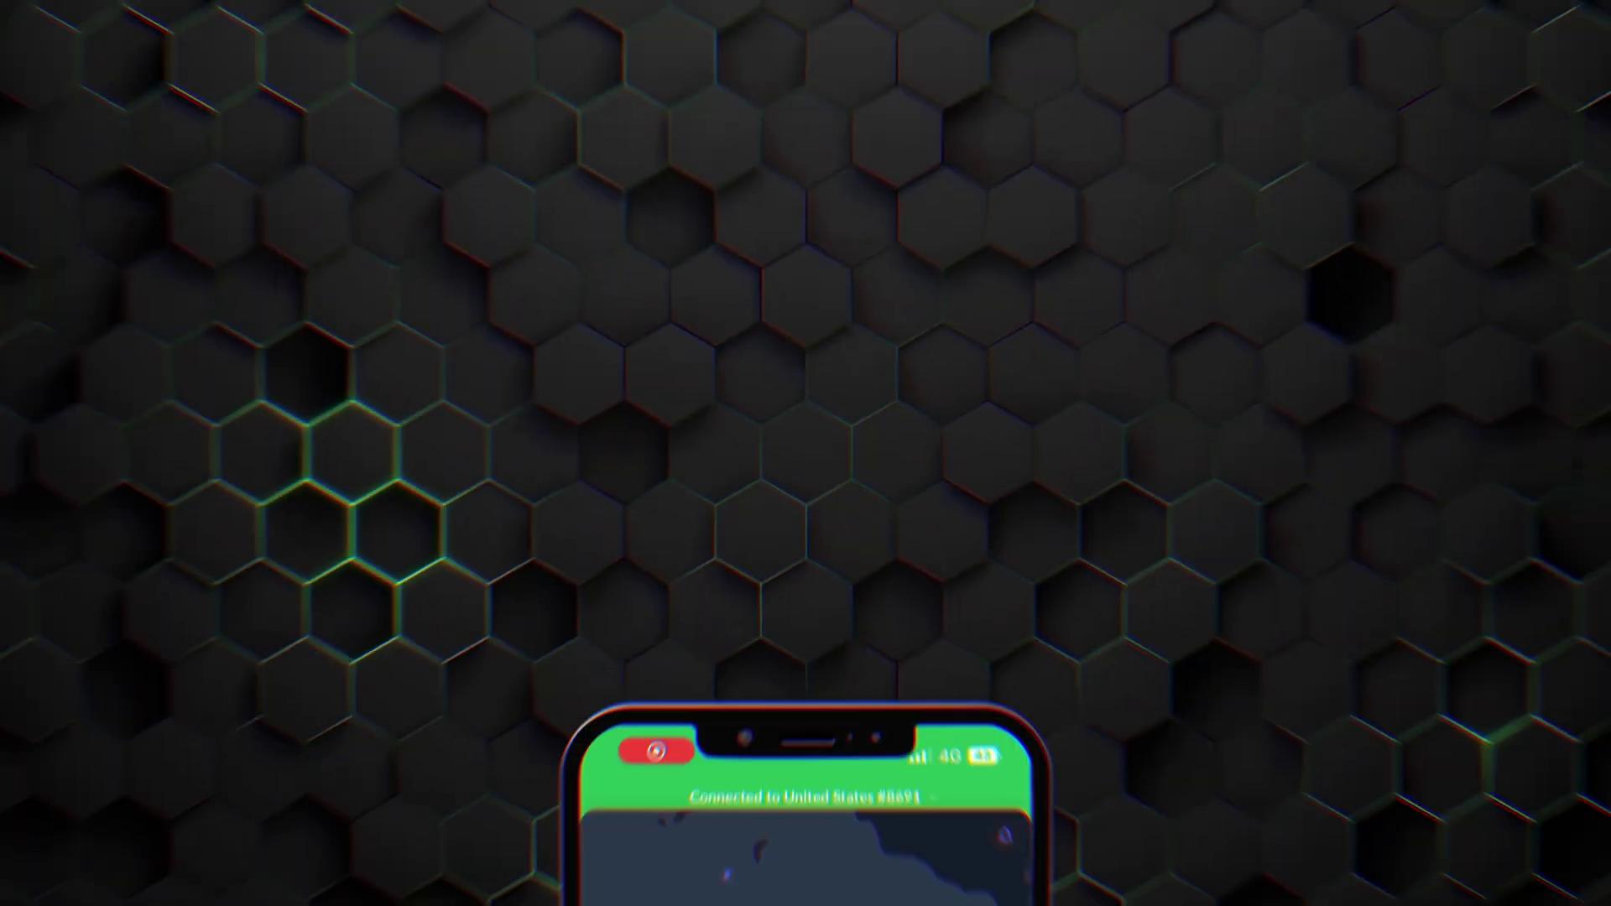
# Scroll the mobile country list and view the Meshnet, Statistics and Profile tabs
pyautogui.scroll(-15, 806, 503)
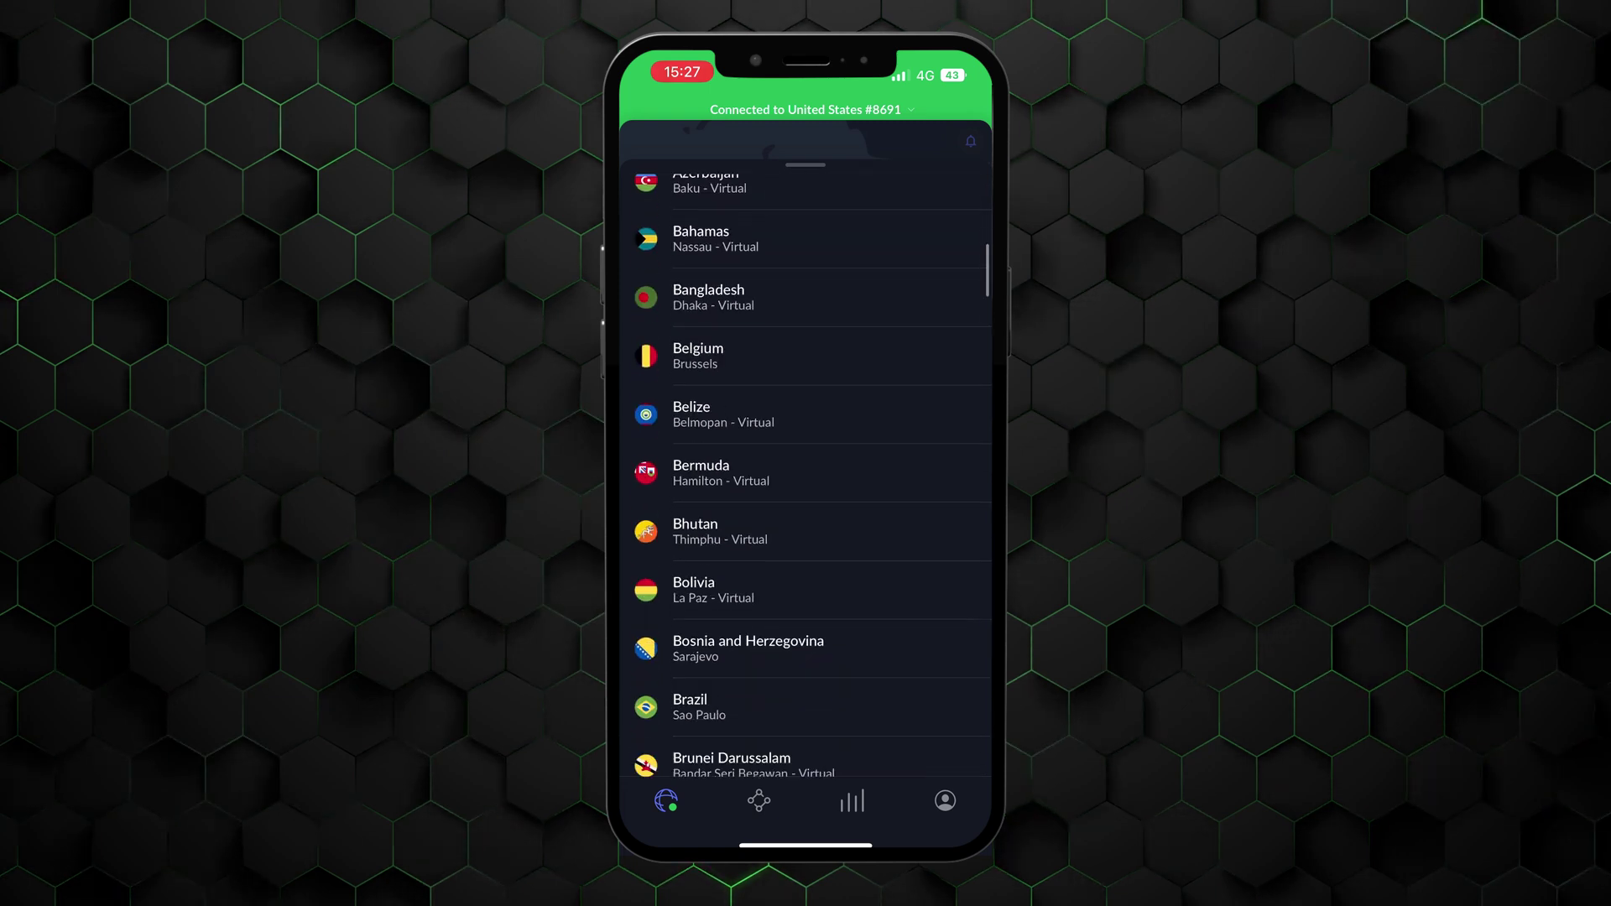
pyautogui.scroll(-15, 805, 503)
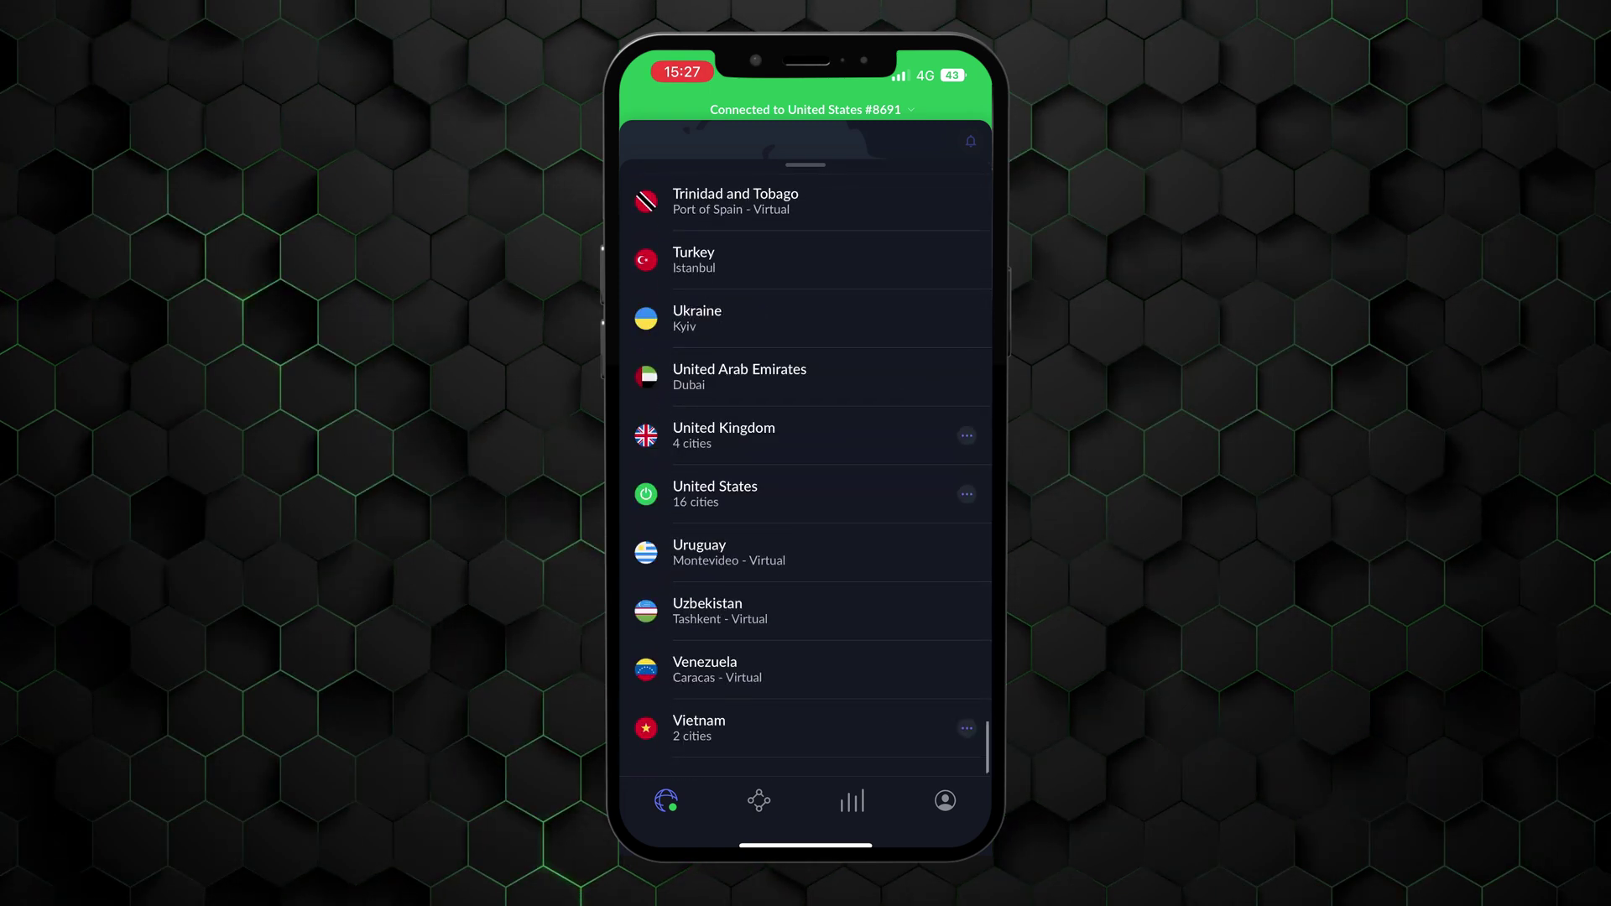
pyautogui.click(758, 801)
pyautogui.click(851, 800)
pyautogui.click(945, 800)
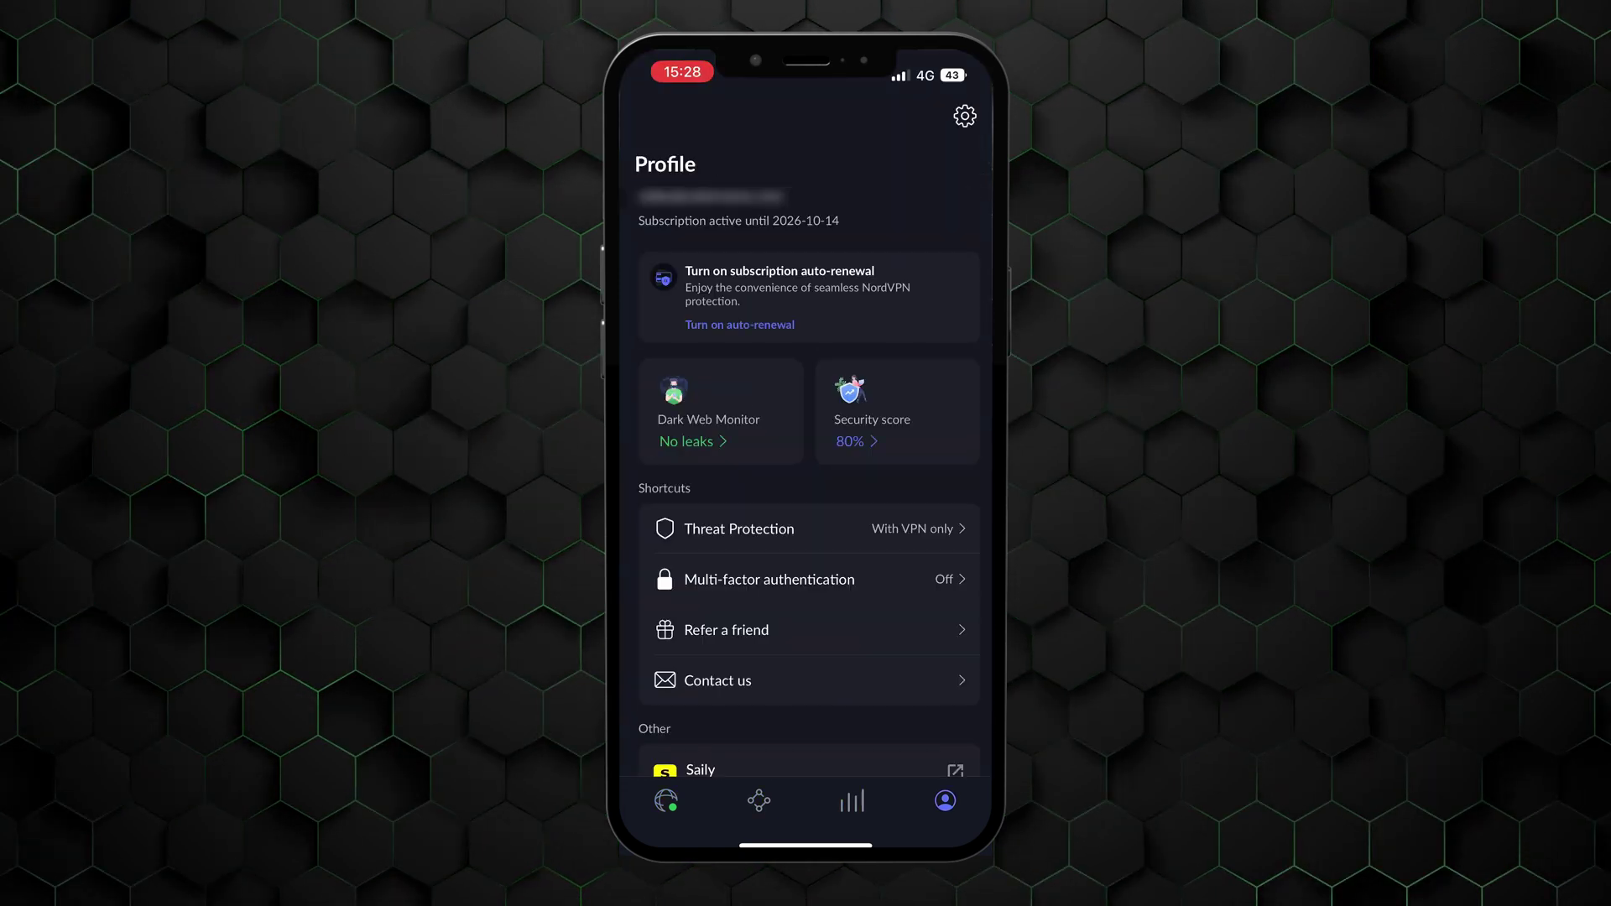
# Check Threat Protection settings, return to Profile, and scroll through its contents
pyautogui.click(738, 528)
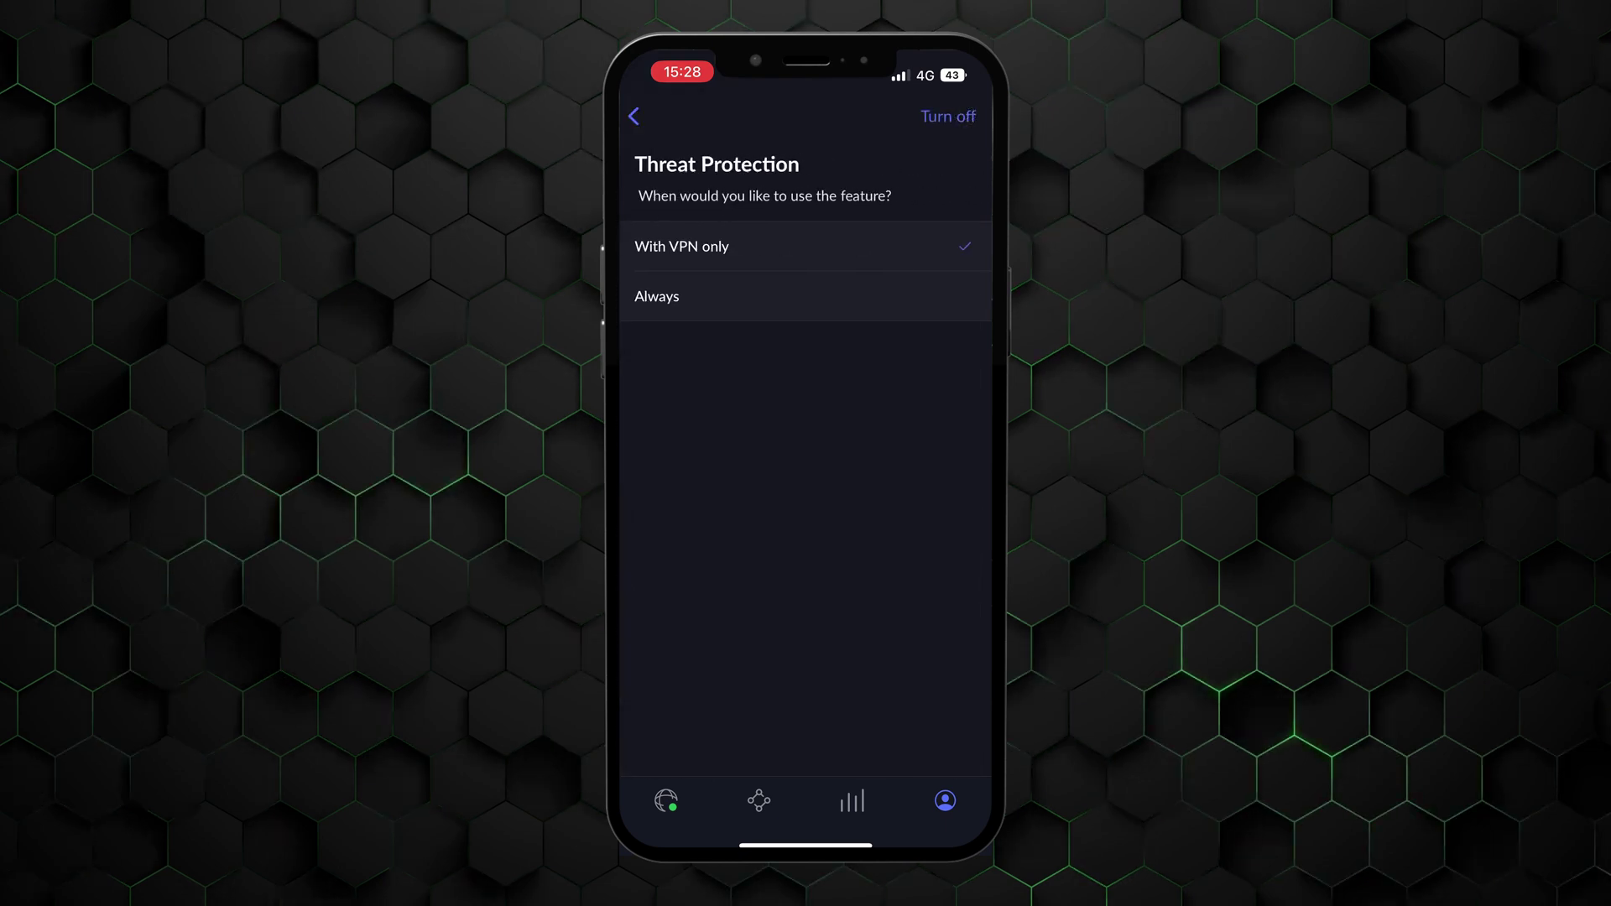
pyautogui.click(633, 116)
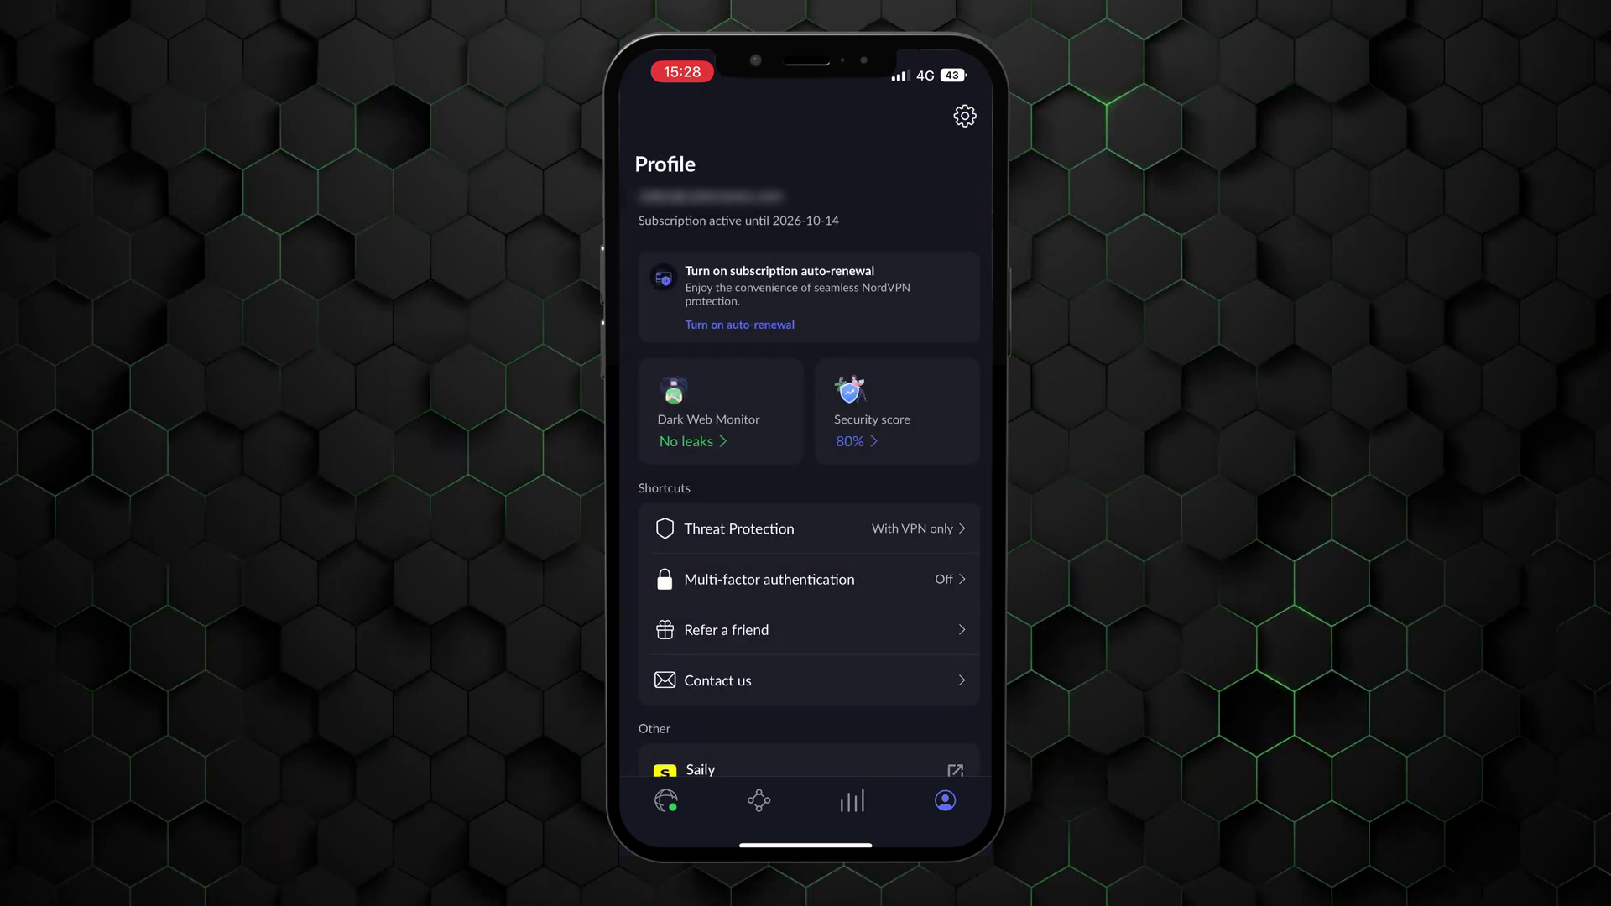
pyautogui.scroll(-4, 805, 503)
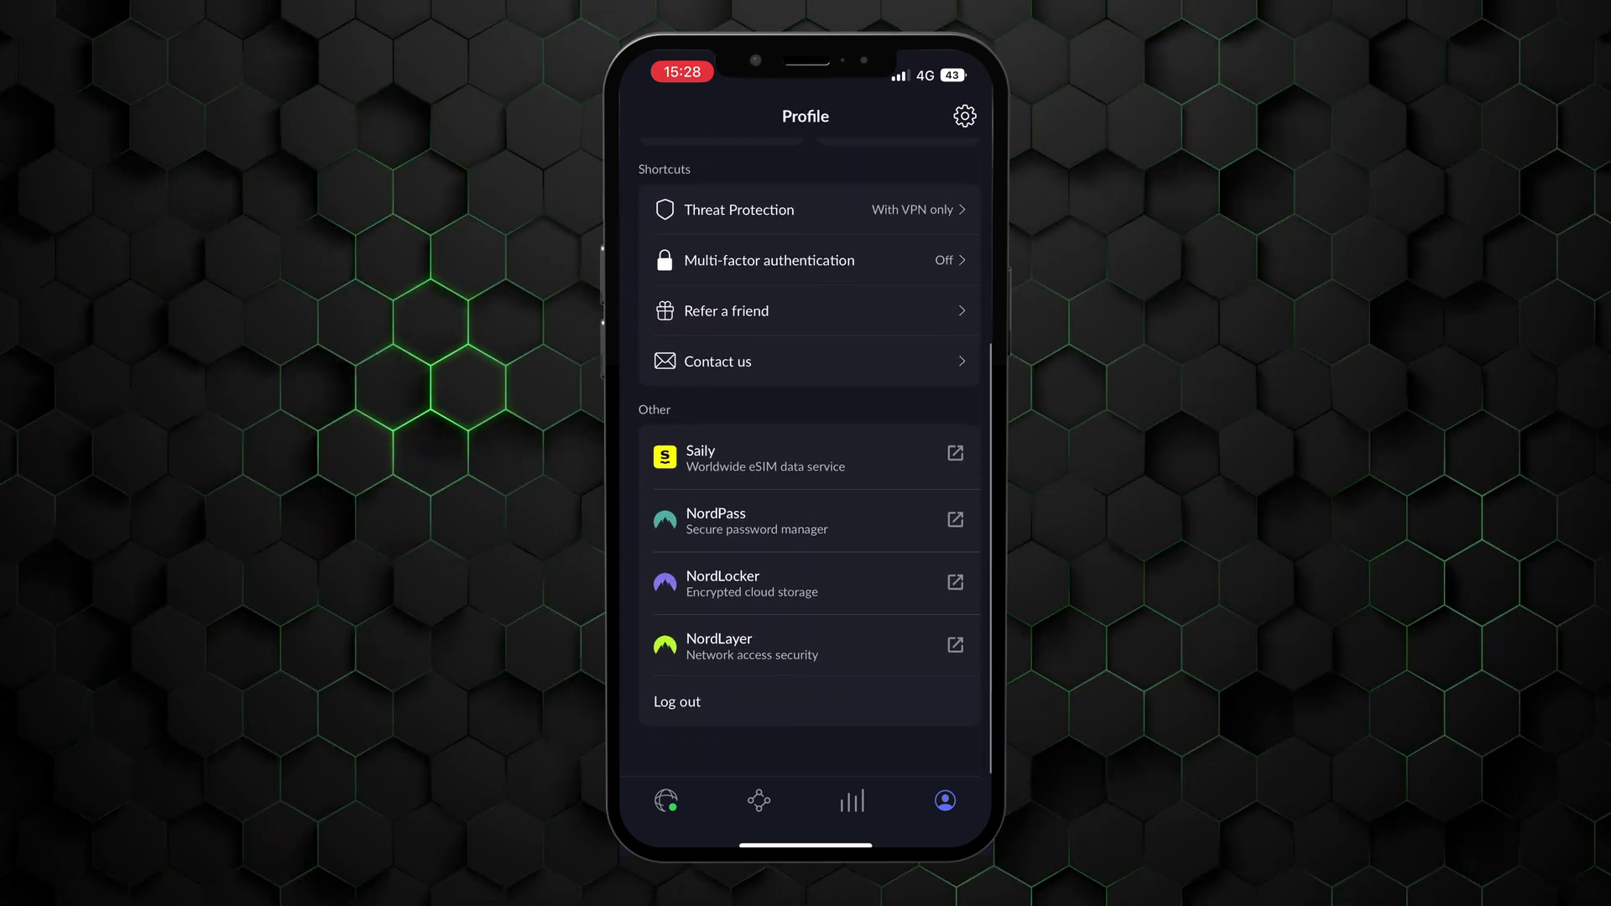
pyautogui.scroll(4, 805, 503)
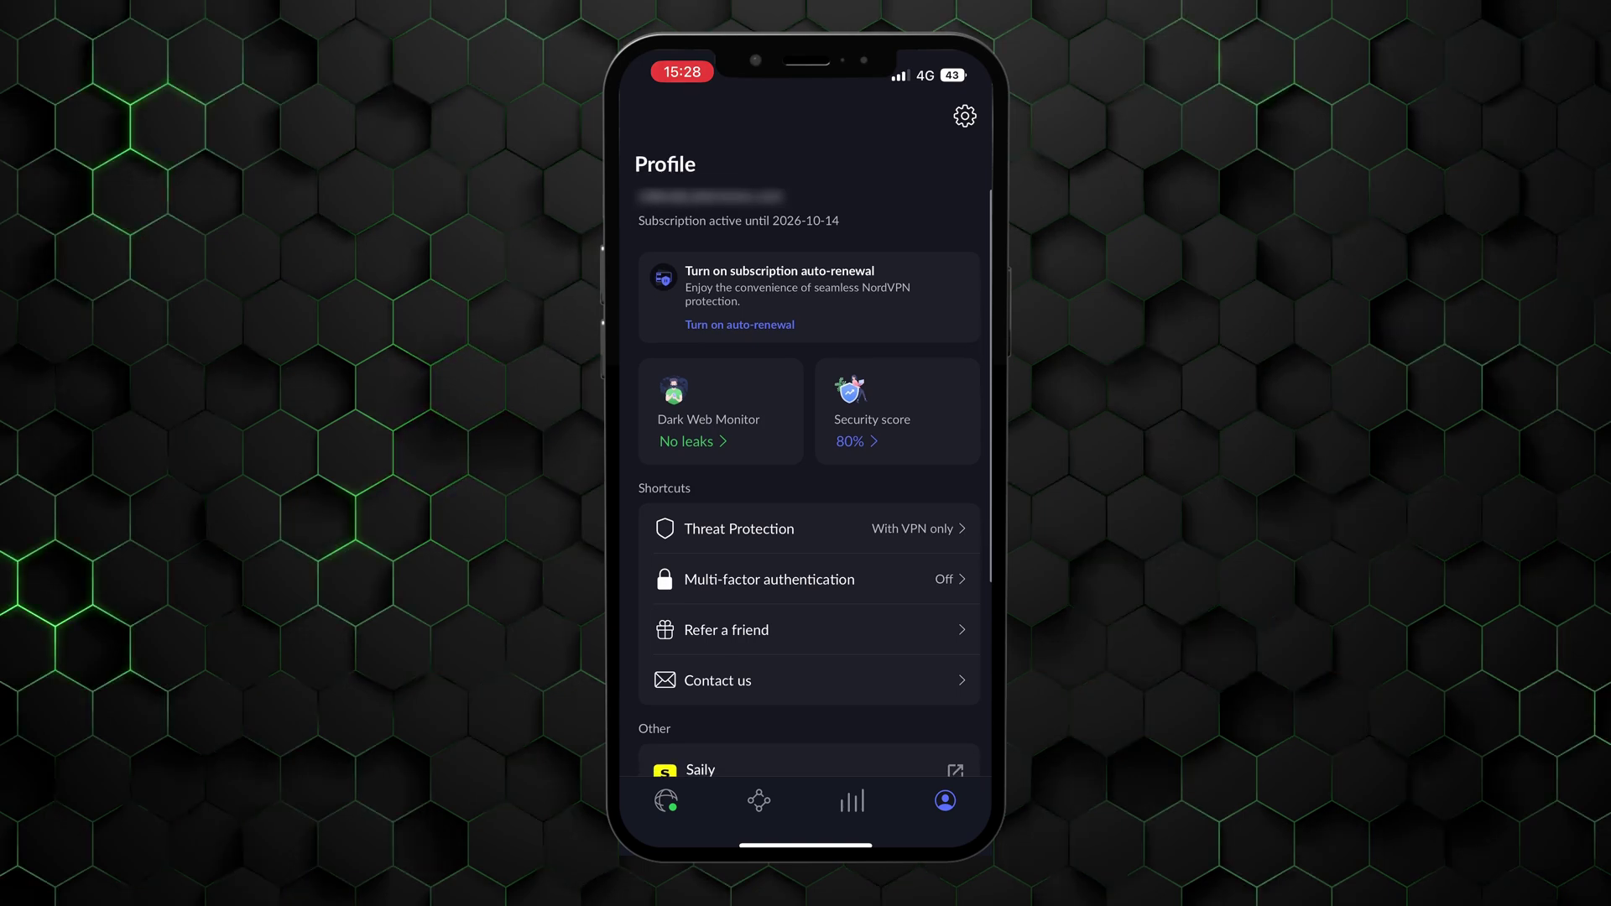